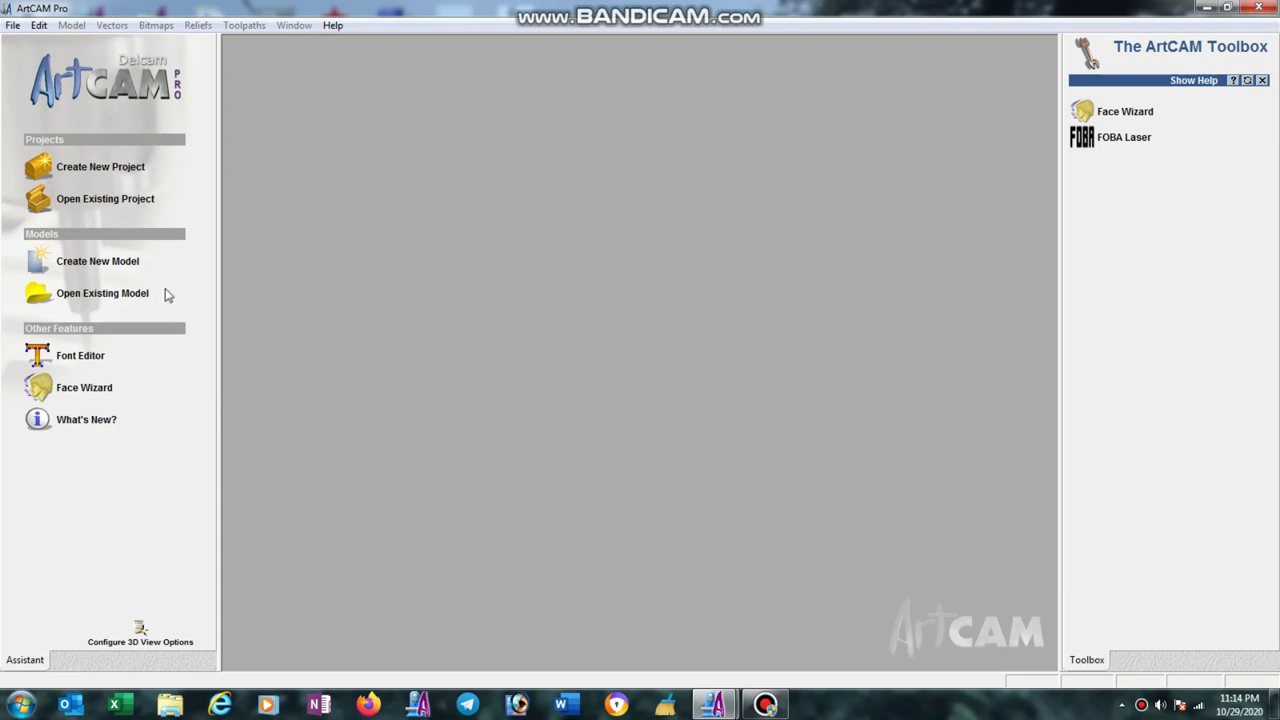
# Create a new 609.6 × 609.6 mm model, keeping the units in millimetres.
pyautogui.click(105, 266)
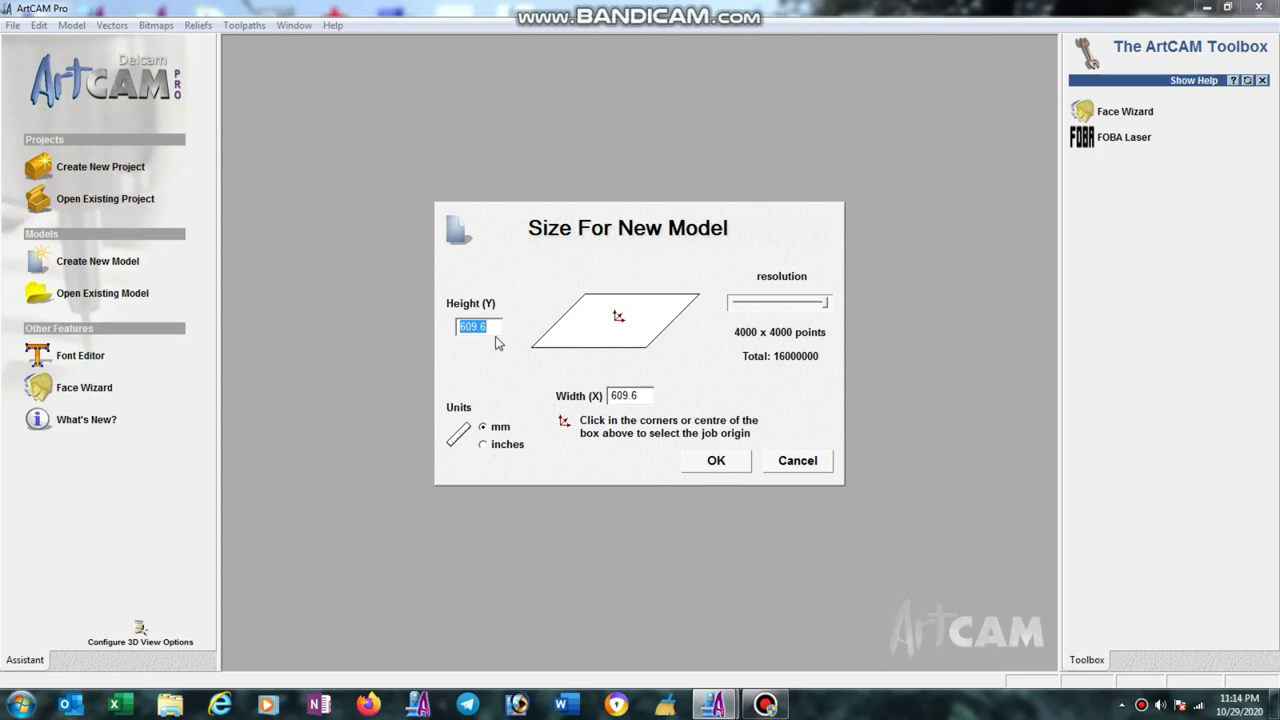
pyautogui.click(485, 446)
pyautogui.click(483, 428)
pyautogui.click(715, 462)
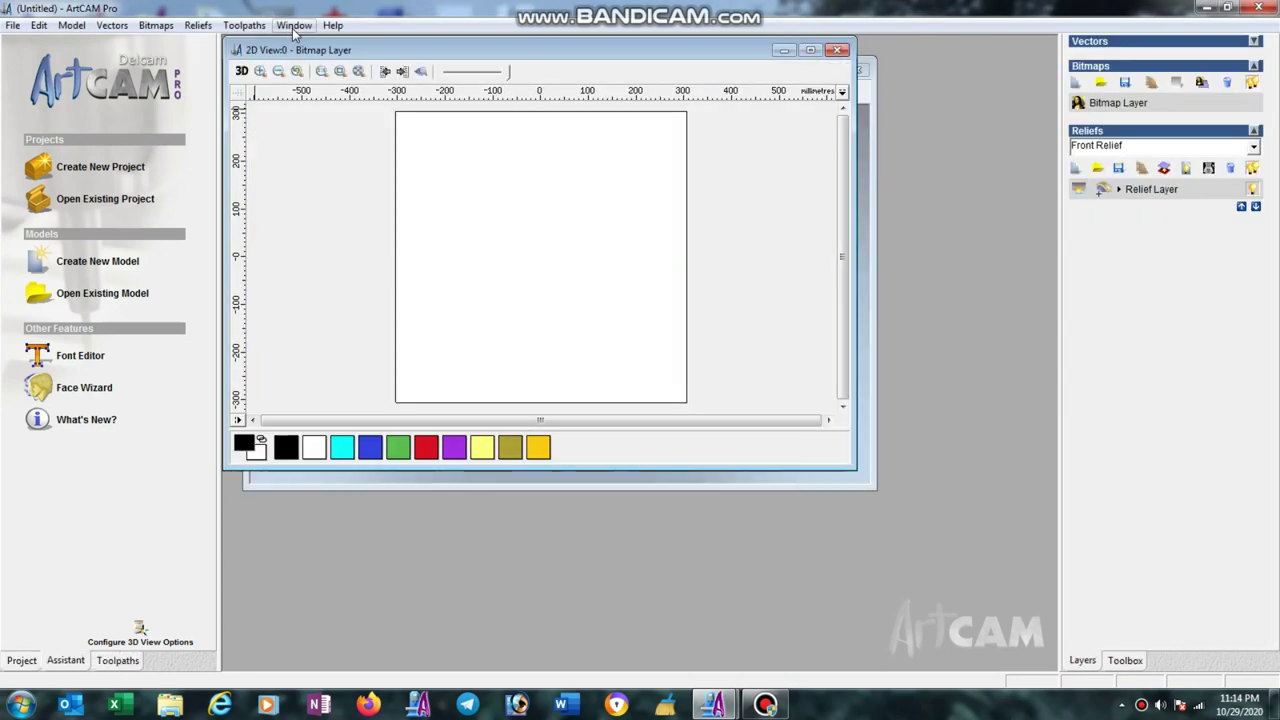
# Tile the 2D and 3D view windows vertically from the Window menu.
pyautogui.click(293, 27)
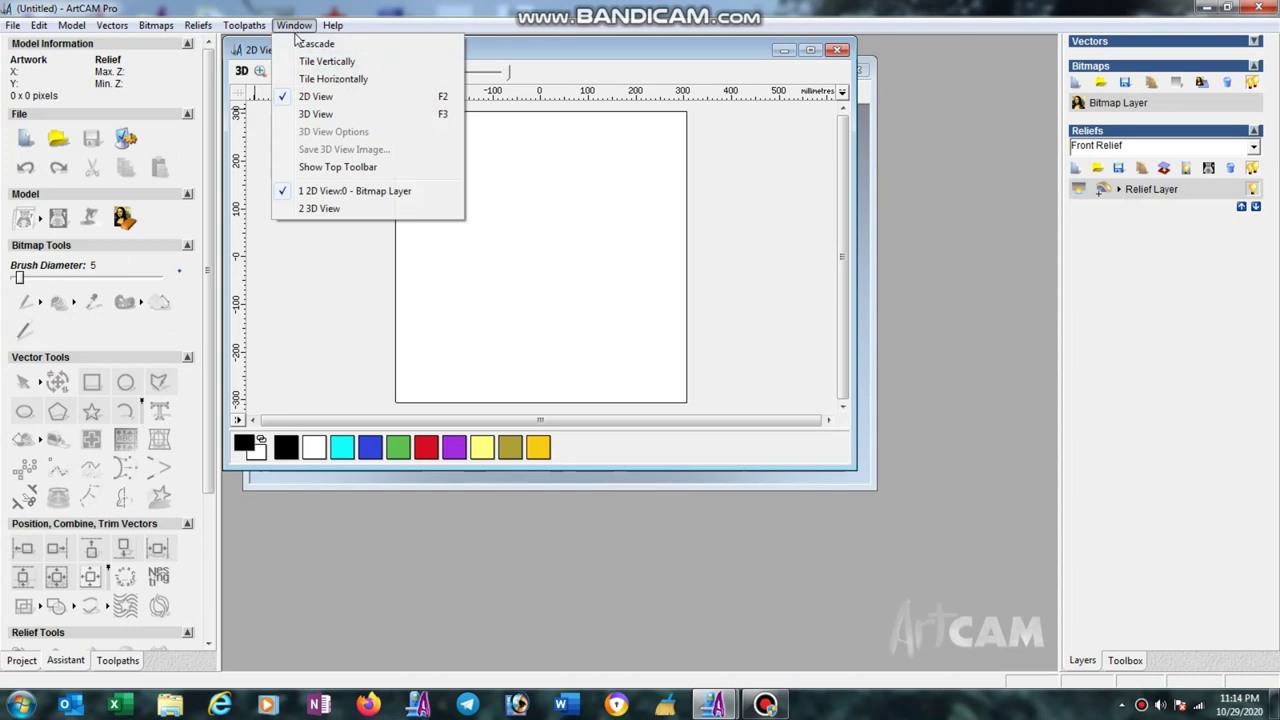
pyautogui.click(318, 62)
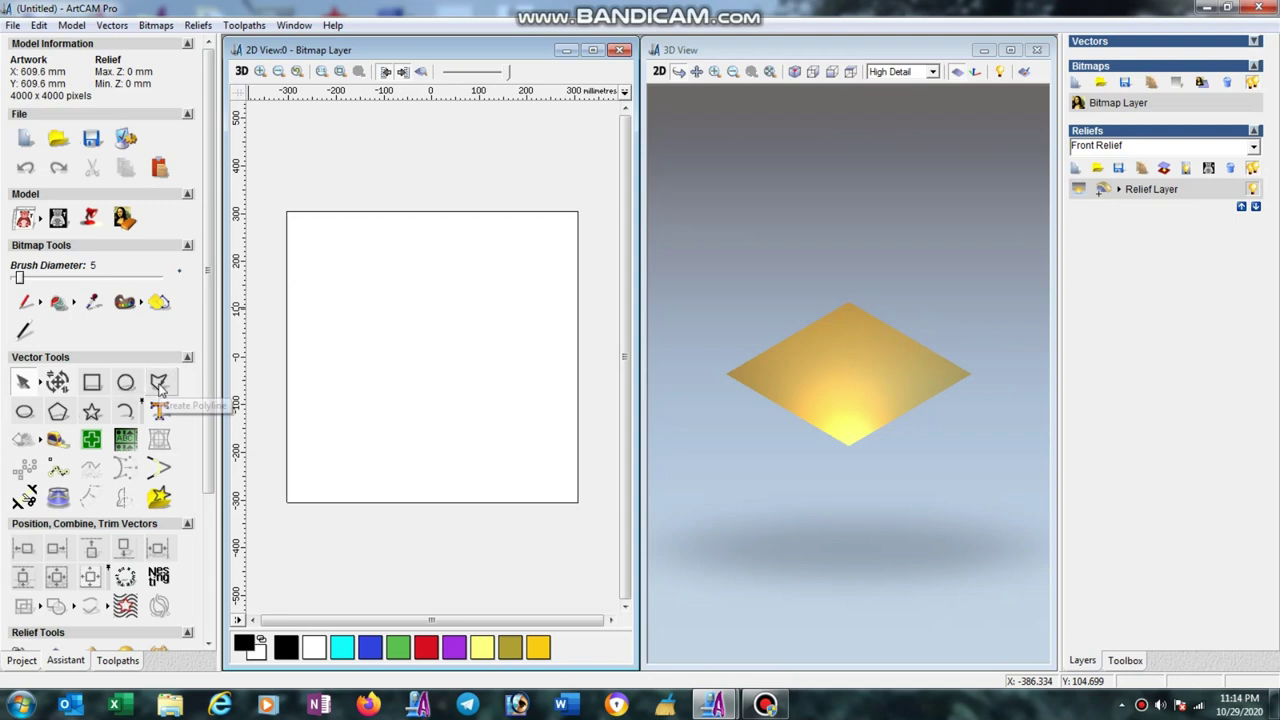
# Draw an open six-point zig-zag polyline from above the panel to below its bottom edge.
pyautogui.click(158, 384)
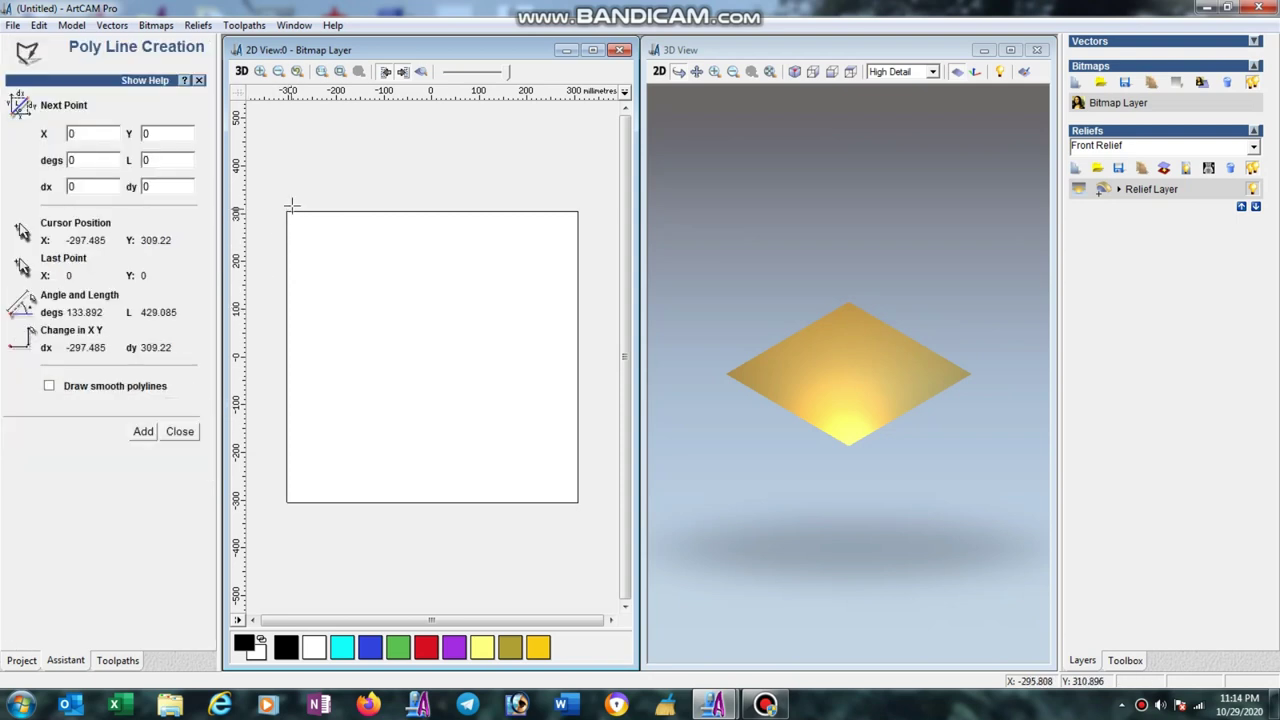
pyautogui.click(317, 180)
pyautogui.click(309, 260)
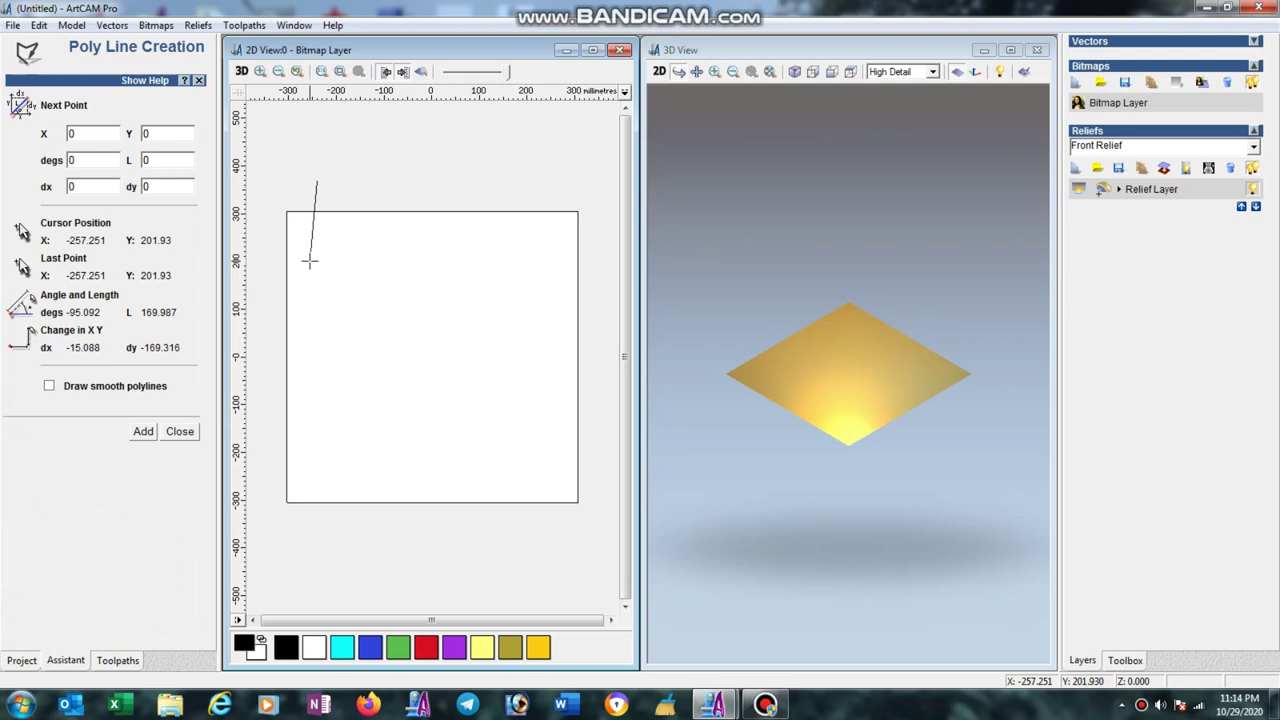
pyautogui.click(366, 335)
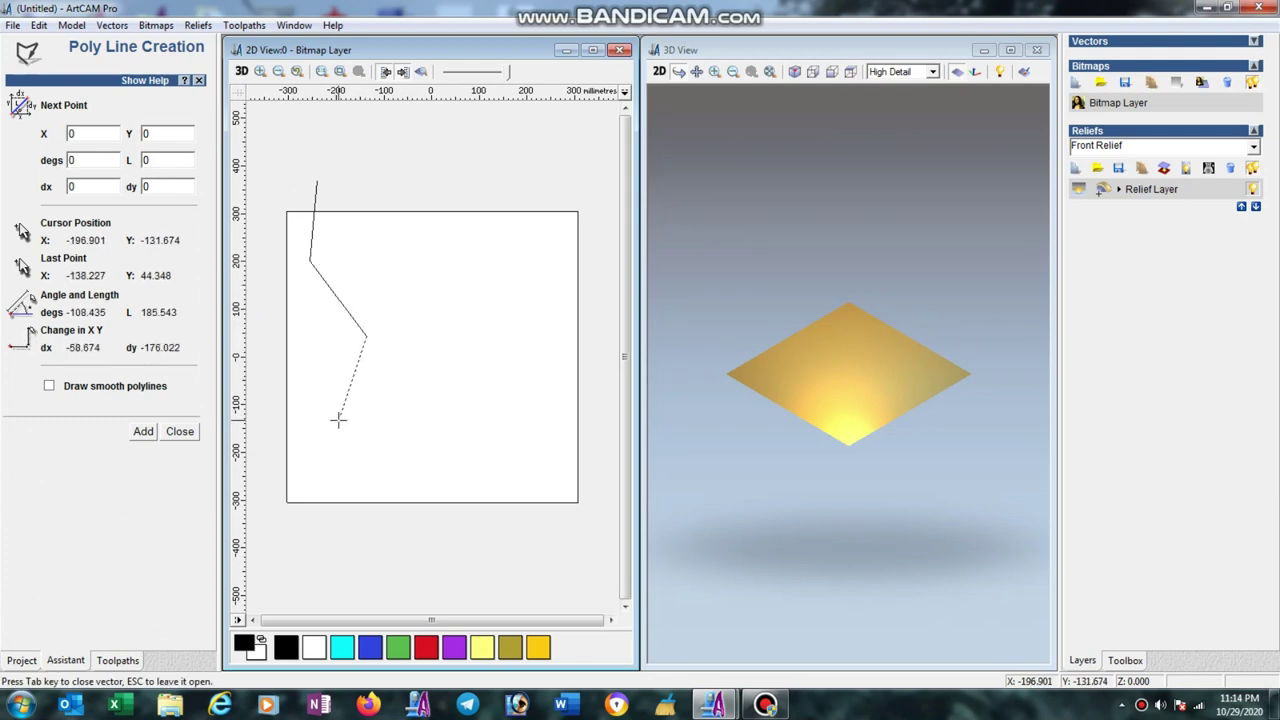
pyautogui.click(339, 420)
pyautogui.click(389, 466)
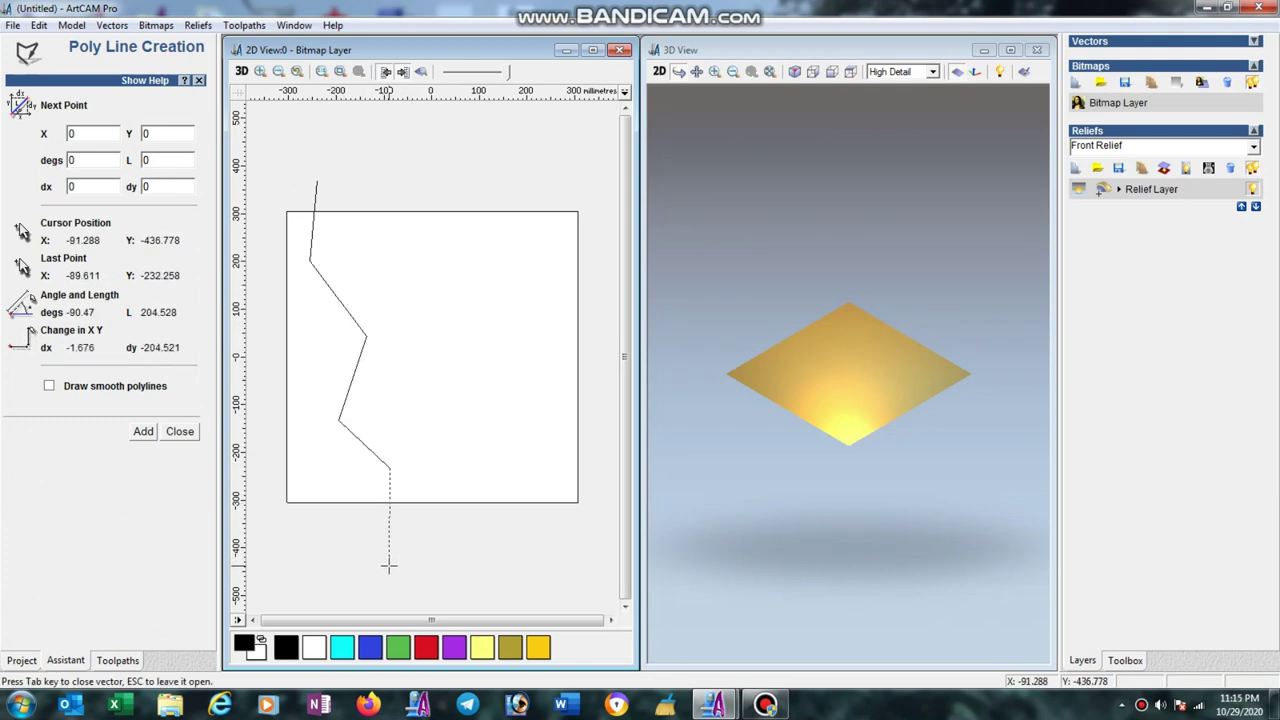
pyautogui.click(389, 566)
pyautogui.press('Escape')
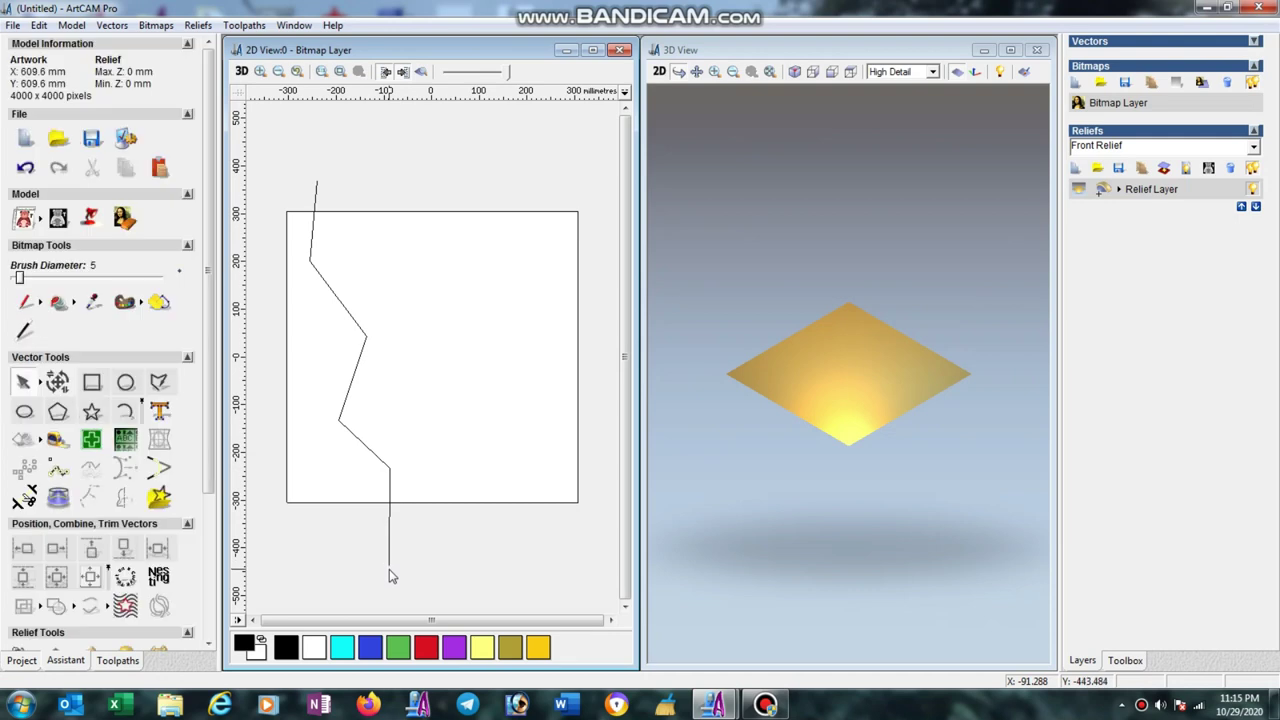
# Select the zig-zag line and switch to the Node Editing tool.
pyautogui.click(351, 315)
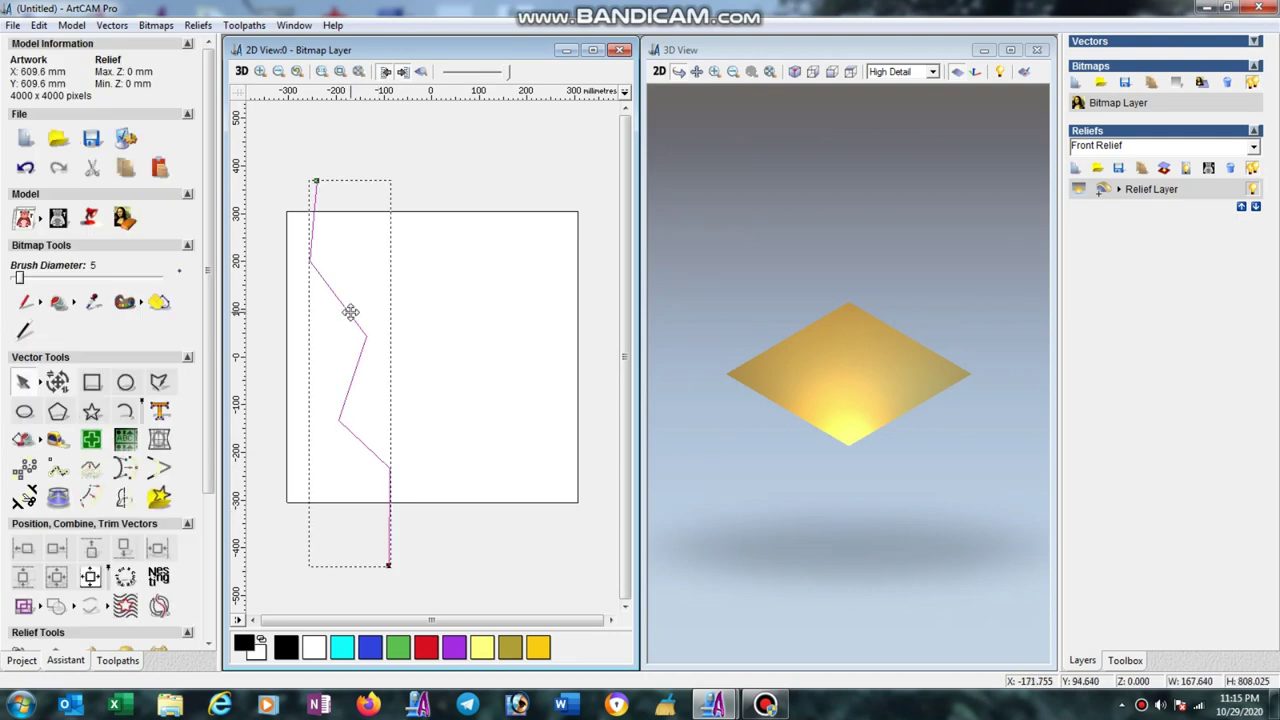
pyautogui.click(40, 382)
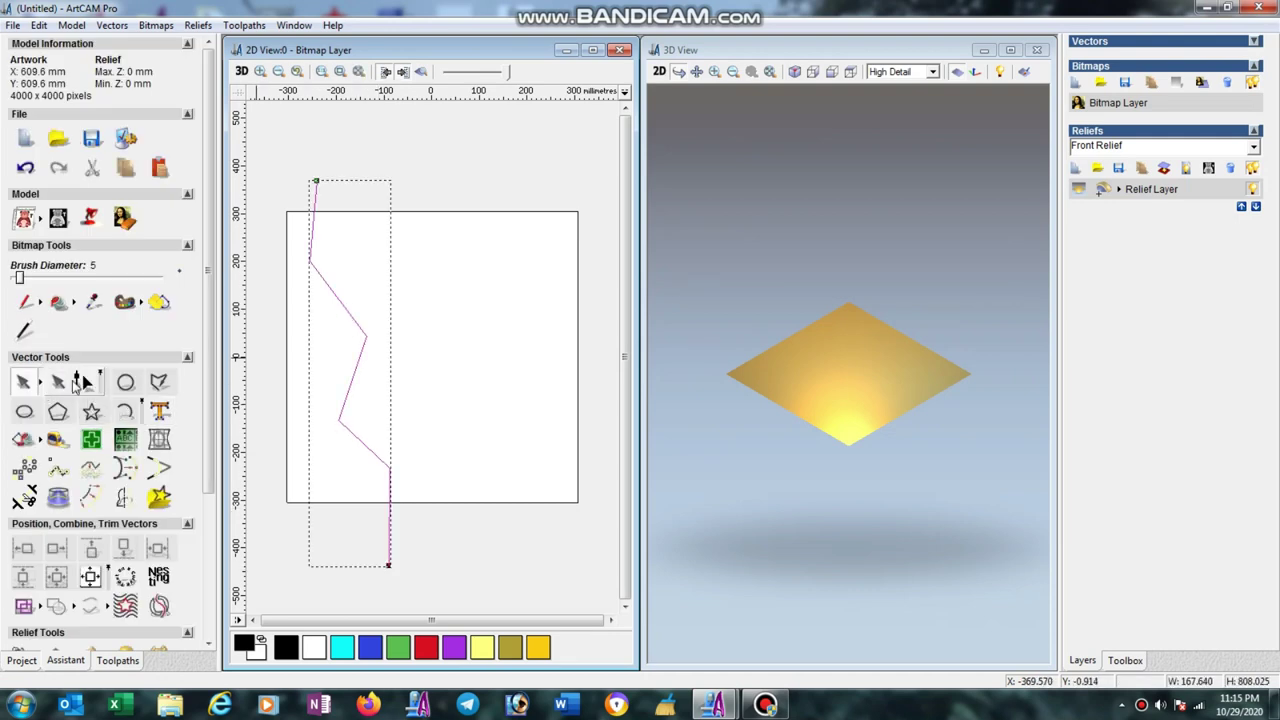
pyautogui.click(88, 386)
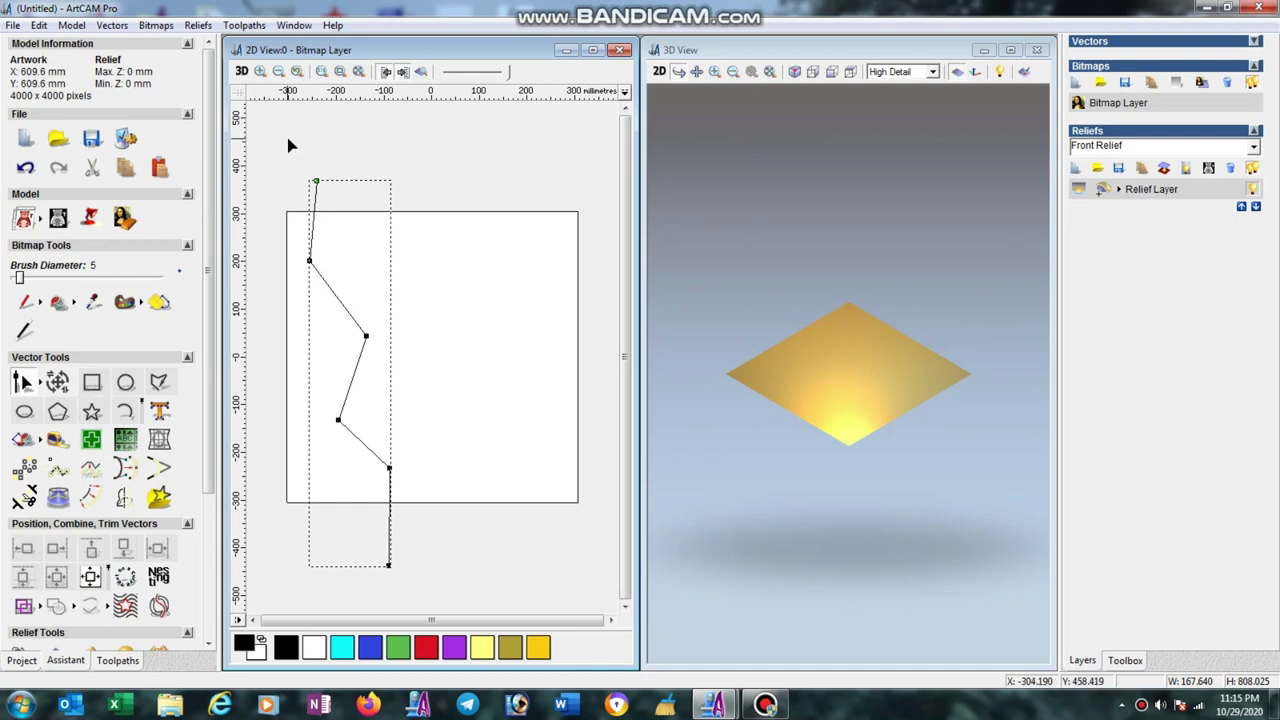
# Select all the line's nodes and convert them to smooth curve nodes.
pyautogui.moveTo(288, 139); pyautogui.dragTo(455, 603)
pyautogui.press('s')
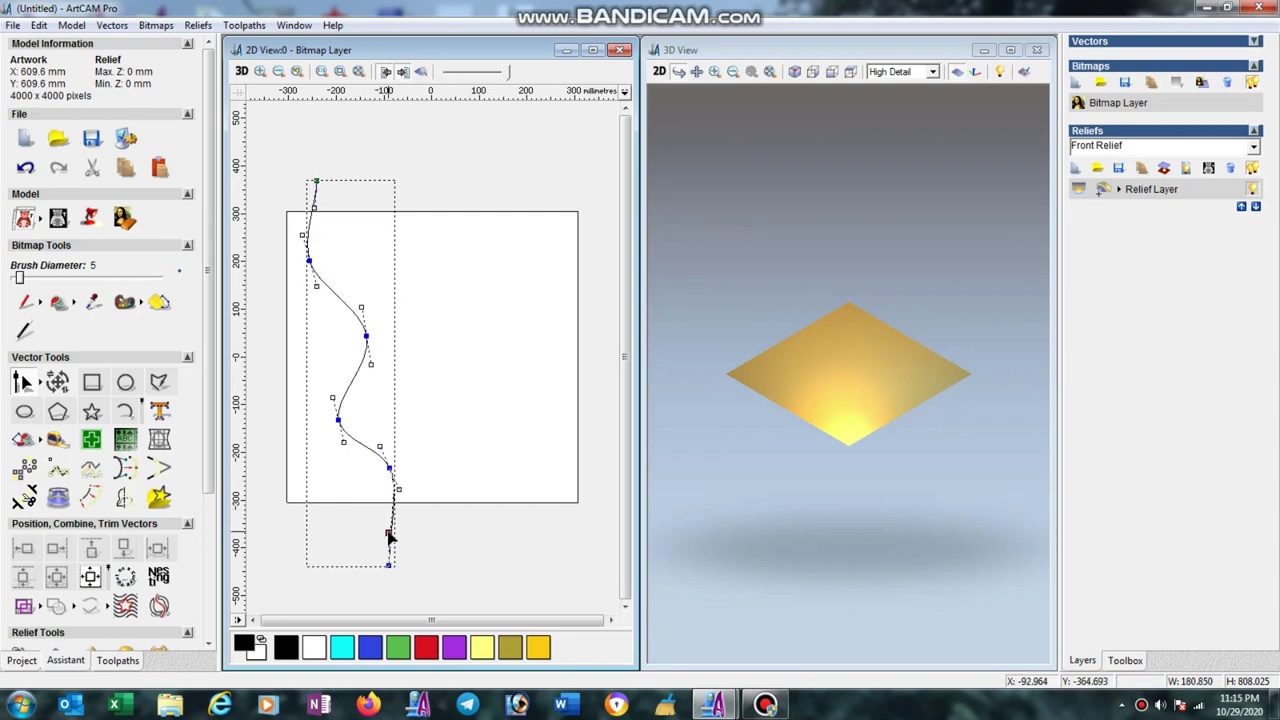
pyautogui.press('i')
pyautogui.press('Delete')
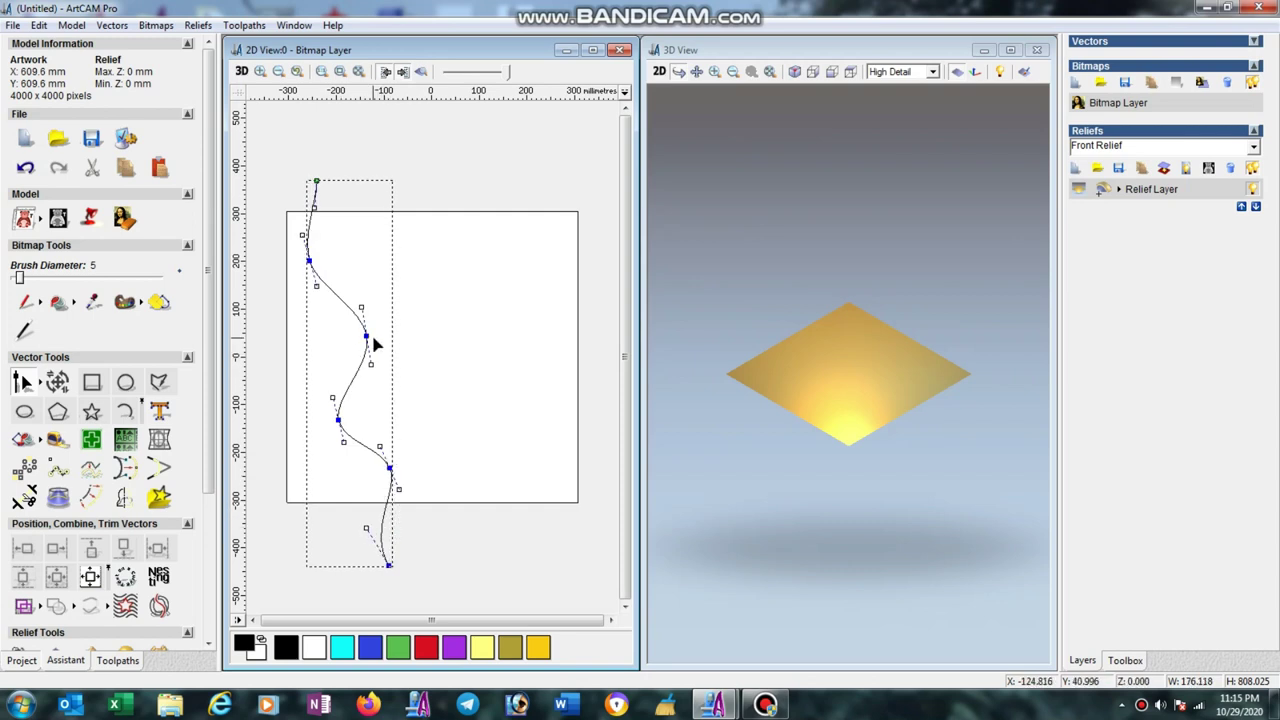
# Drag the middle, lower and top bends to refine the wave, then return to Select Vectors.
pyautogui.moveTo(364, 342); pyautogui.dragTo(352, 327)
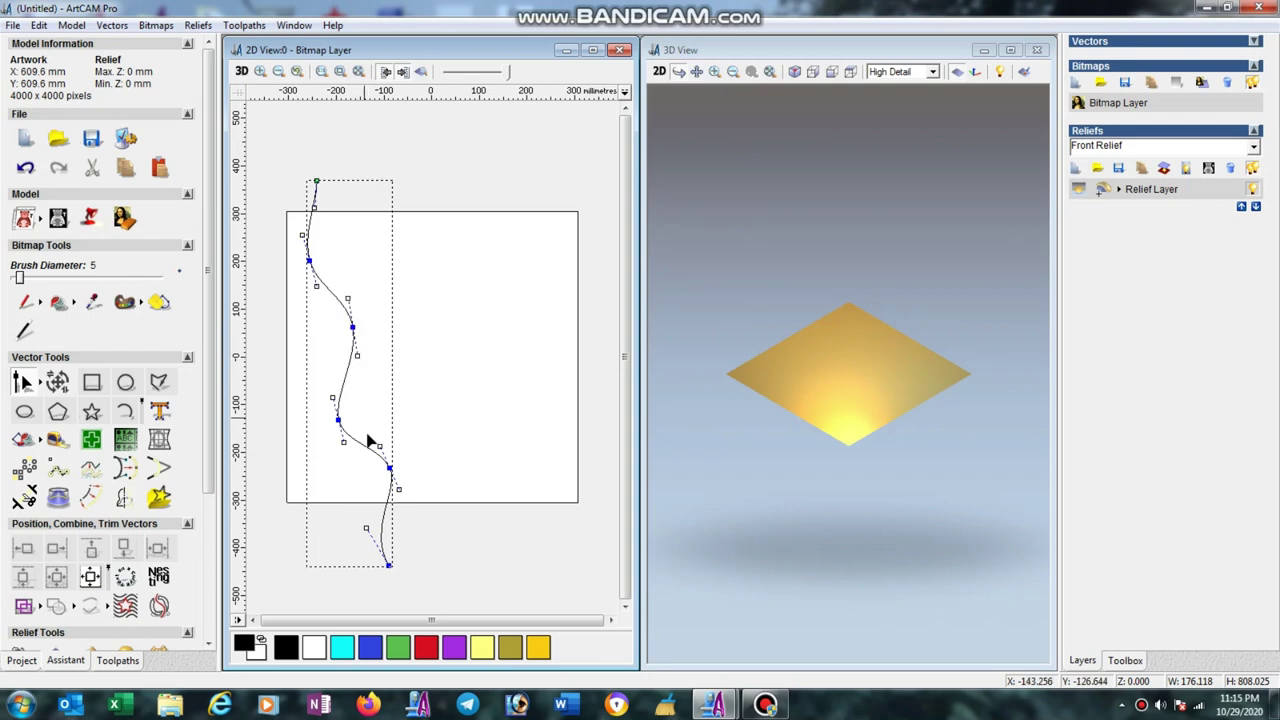
pyautogui.moveTo(390, 466); pyautogui.dragTo(383, 468)
pyautogui.moveTo(314, 207); pyautogui.dragTo(308, 201)
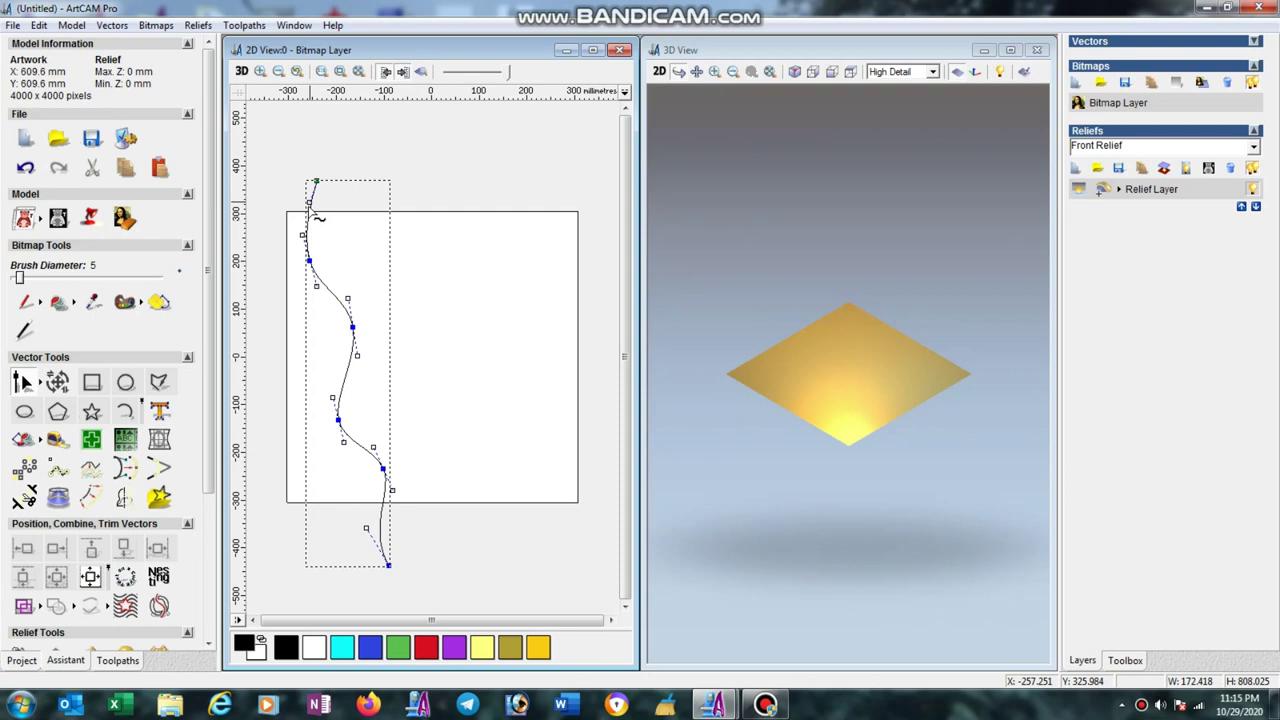
pyautogui.moveTo(40, 389)
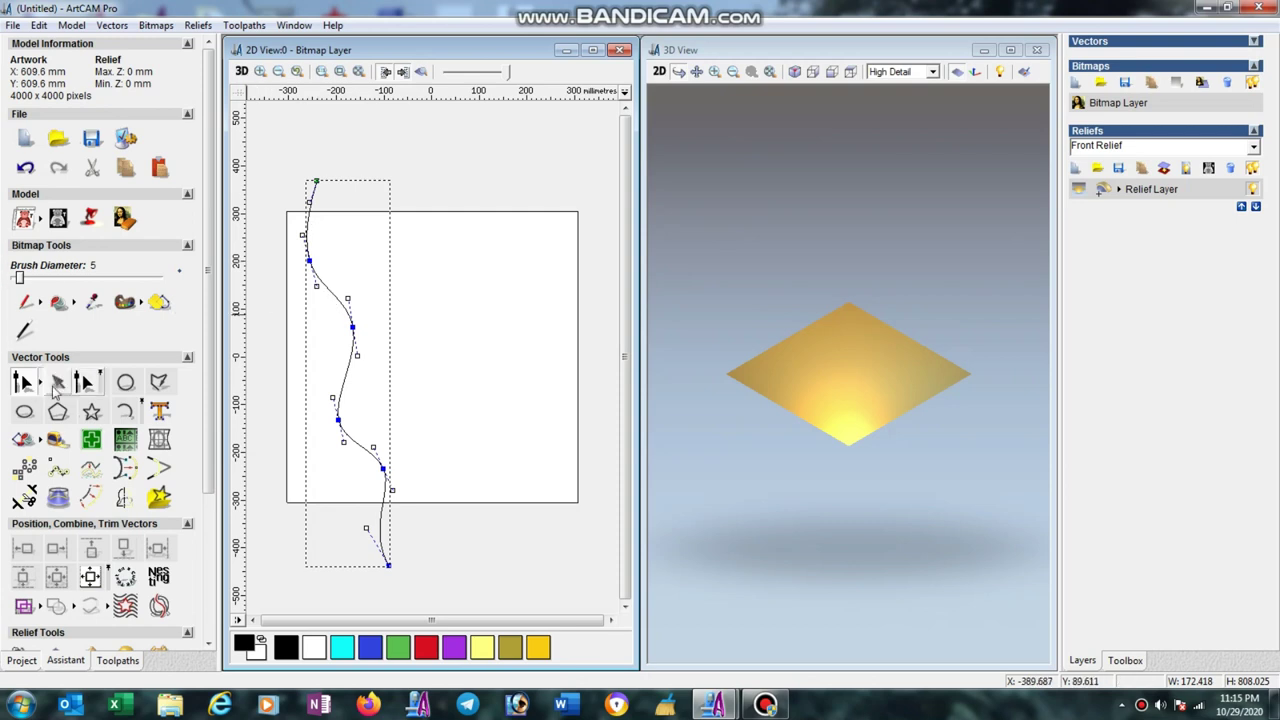
pyautogui.click(58, 388)
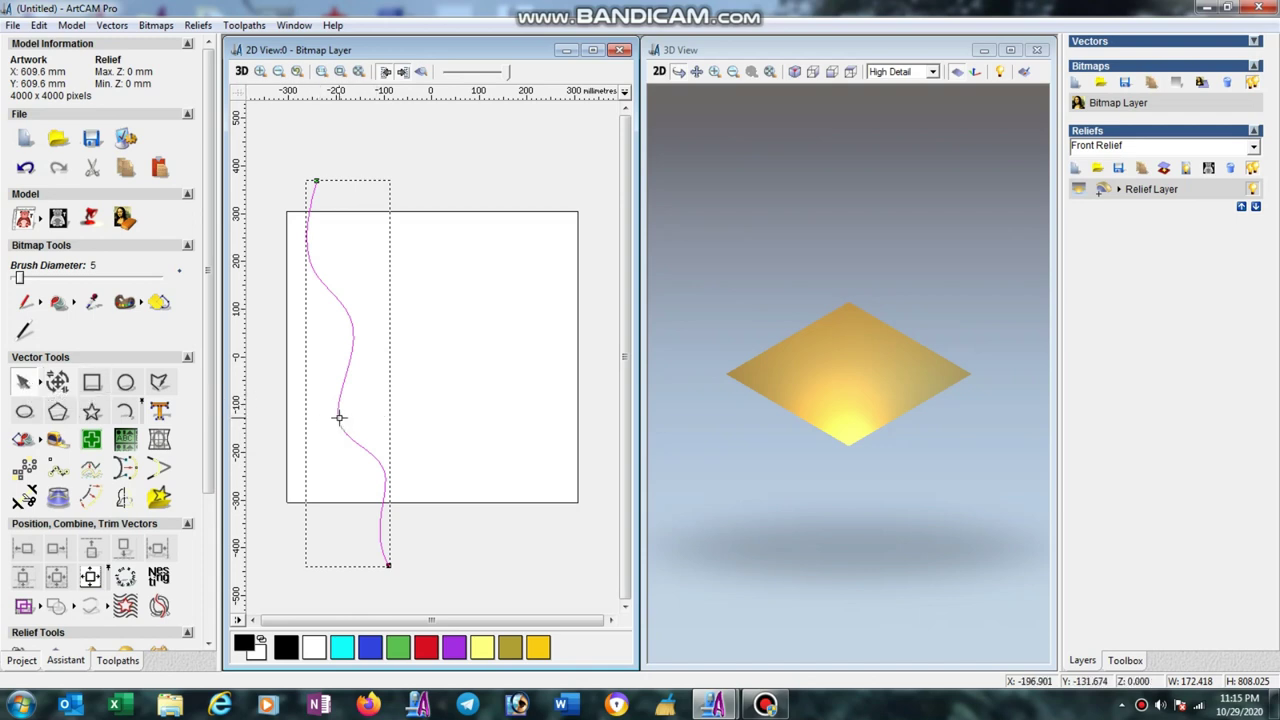
# Copy the wavy curve to the right, then copy the resulting group further right.
pyautogui.moveTo(339, 418); pyautogui.dragTo(414, 398)
pyautogui.moveTo(290, 134); pyautogui.dragTo(518, 617)
pyautogui.moveTo(440, 428); pyautogui.dragTo(640, 365)
# Move four curves left past the panel edge, then select all the wavy curves.
pyautogui.click(387, 455)
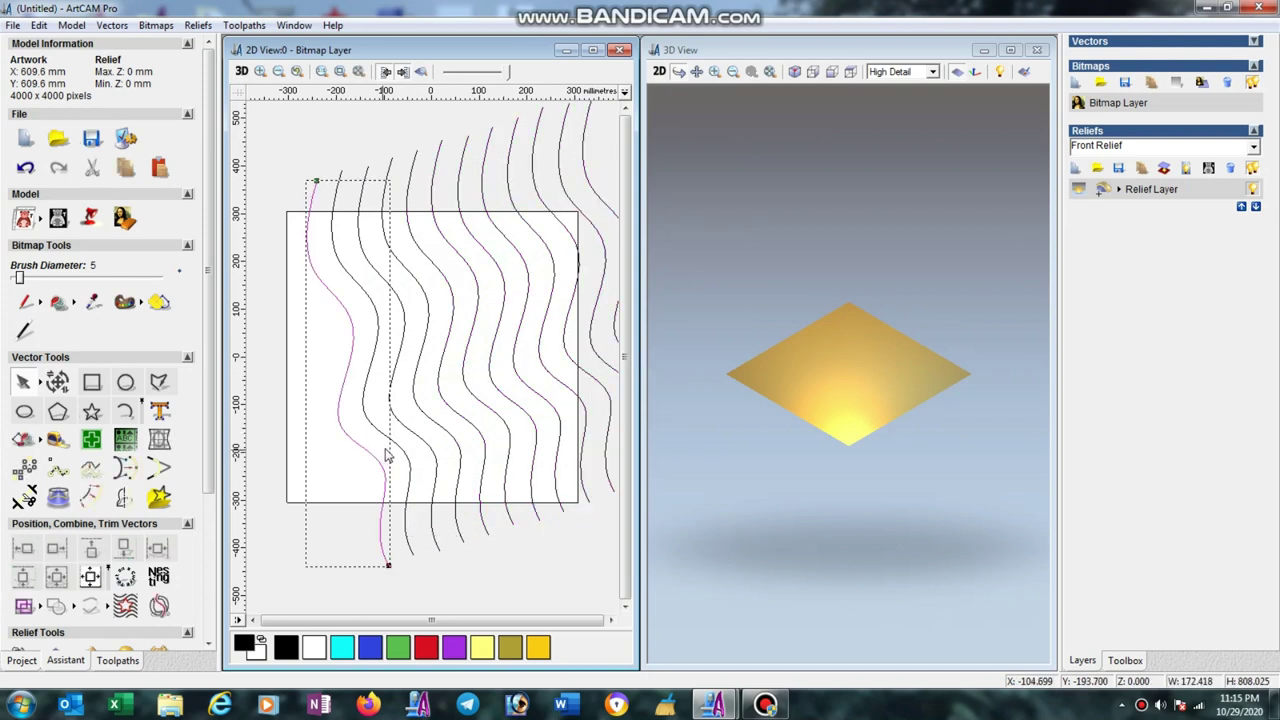
pyautogui.keyDown('shift'); pyautogui.click(400, 448); pyautogui.keyUp('shift')
pyautogui.keyDown('shift'); pyautogui.click(424, 437); pyautogui.keyUp('shift')
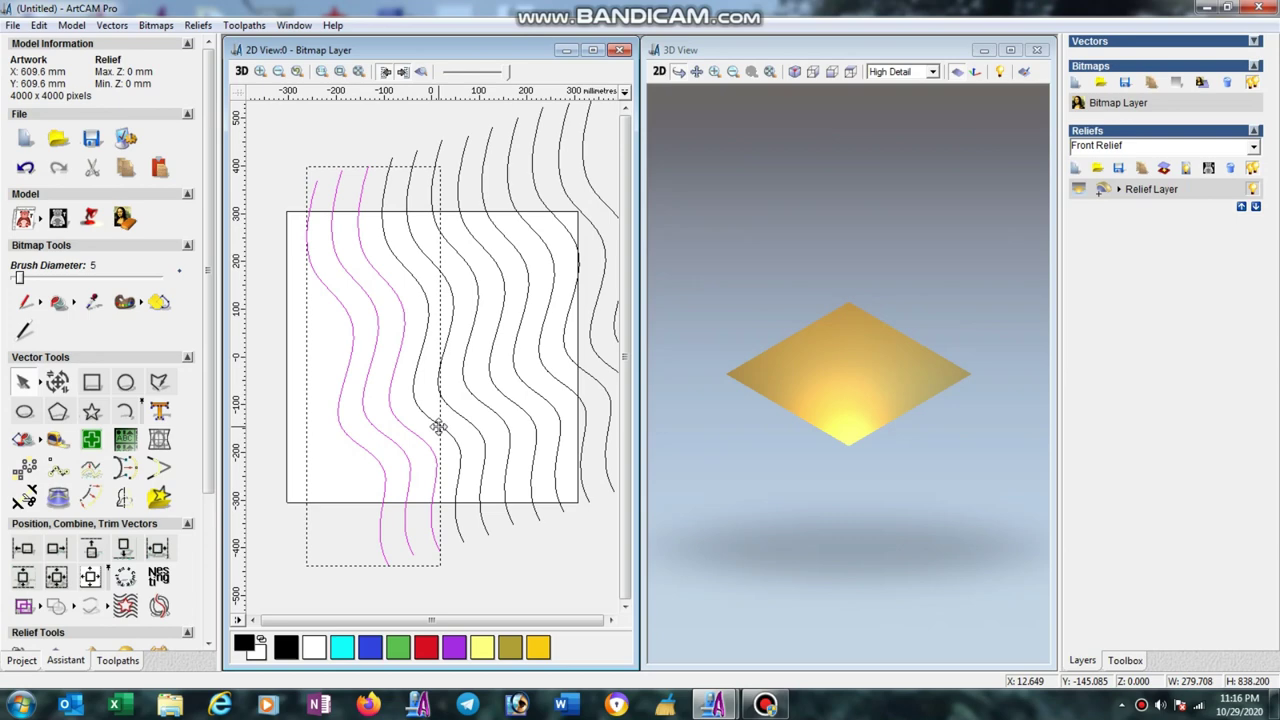
pyautogui.keyDown('shift'); pyautogui.click(440, 425); pyautogui.keyUp('shift')
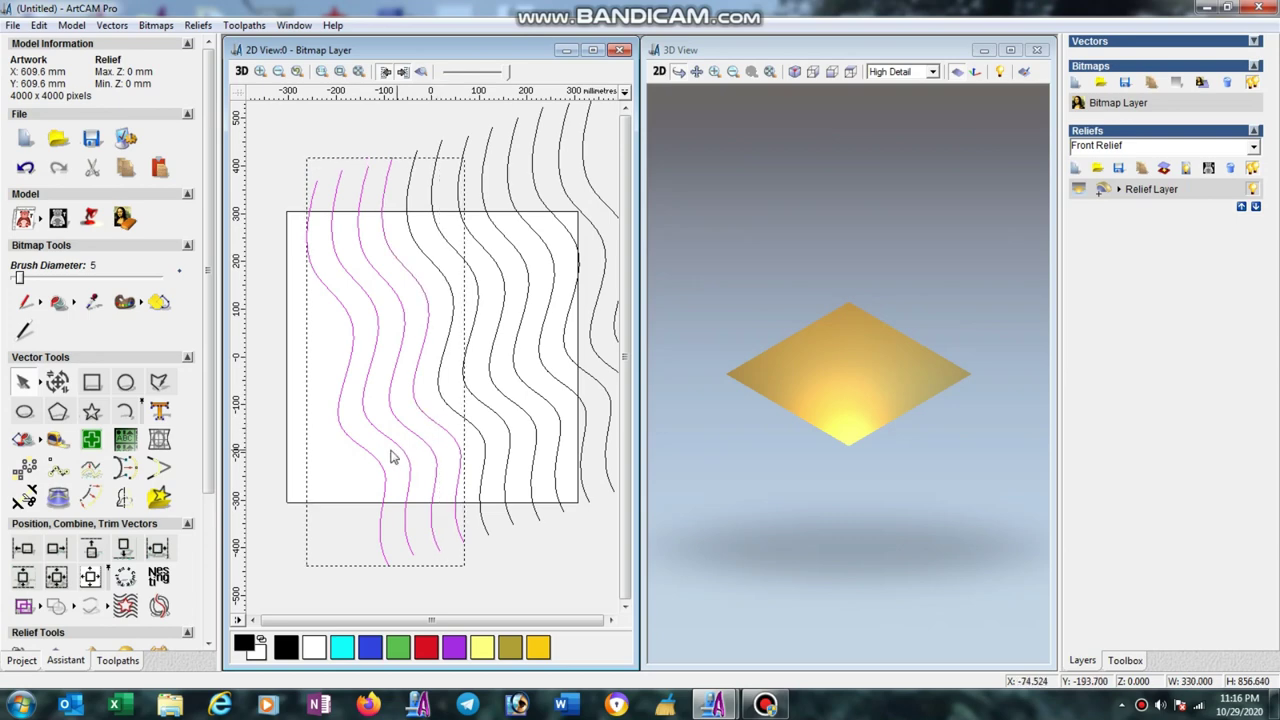
pyautogui.moveTo(414, 434); pyautogui.dragTo(313, 456)
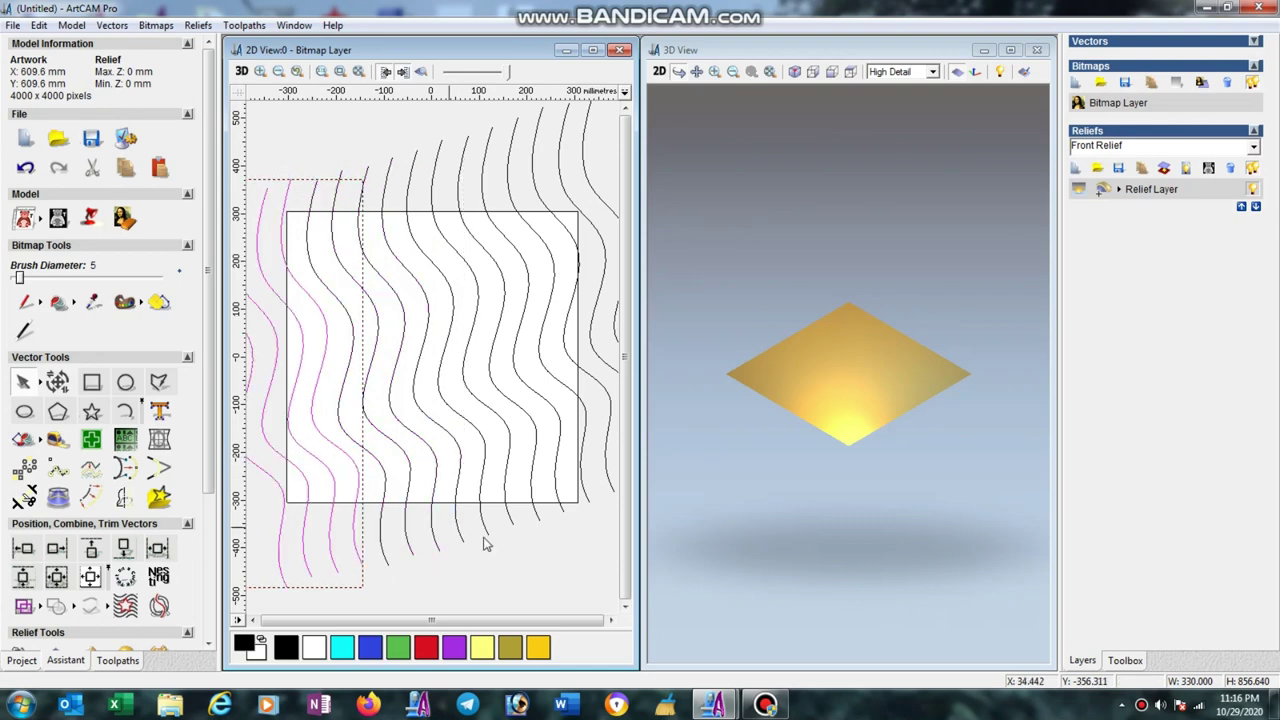
pyautogui.click(562, 580)
pyautogui.scroll(-1, 530, 518)
pyautogui.moveTo(245, 193)
pyautogui.mouseDown()
pyautogui.moveTo(314, 306)
pyautogui.moveTo(580, 479)
pyautogui.moveTo(592, 500)
pyautogui.mouseUp()
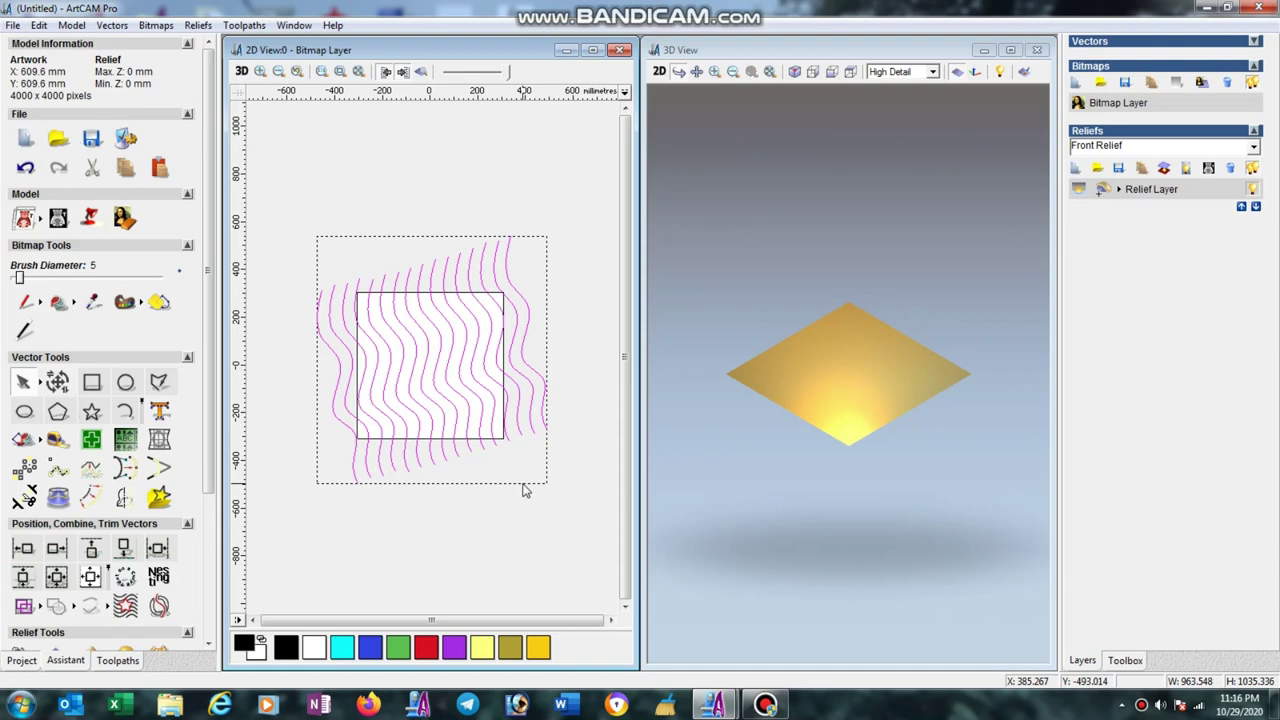
# Deselect the curves, zoom in, and drag a horizontal guideline down from the top ruler.
pyautogui.click(1277, 706)
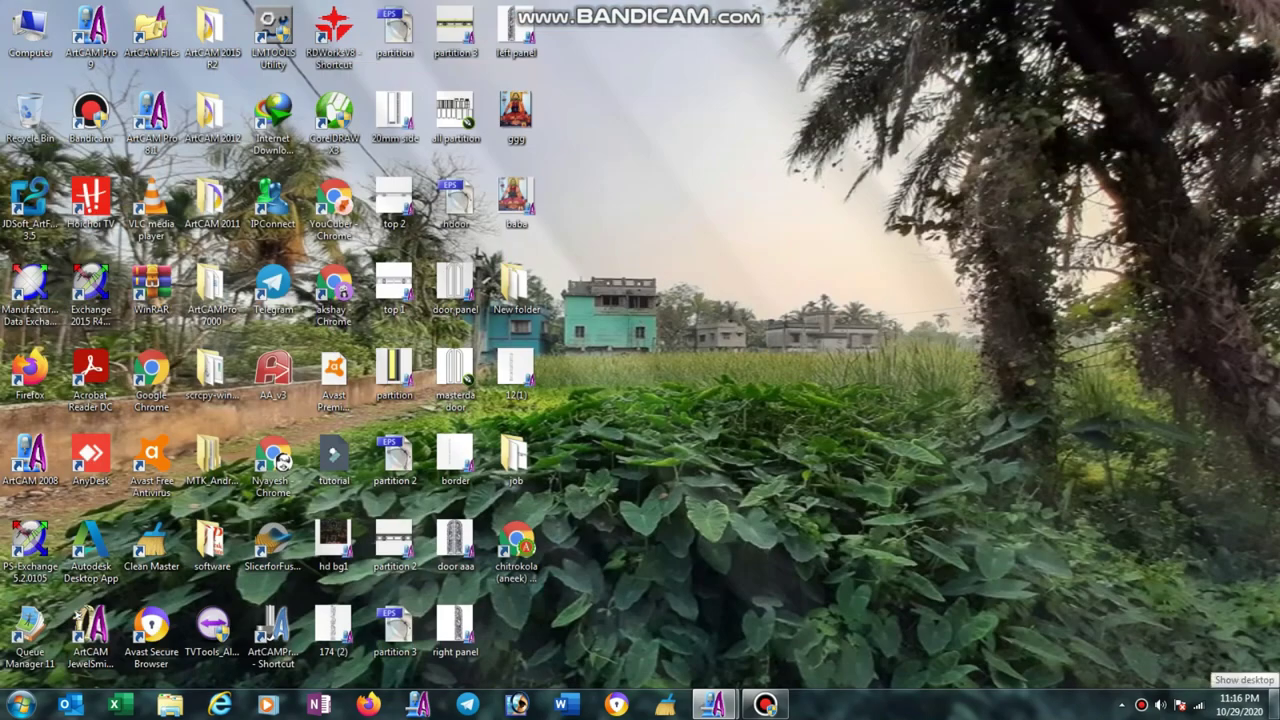
pyautogui.click(1277, 706)
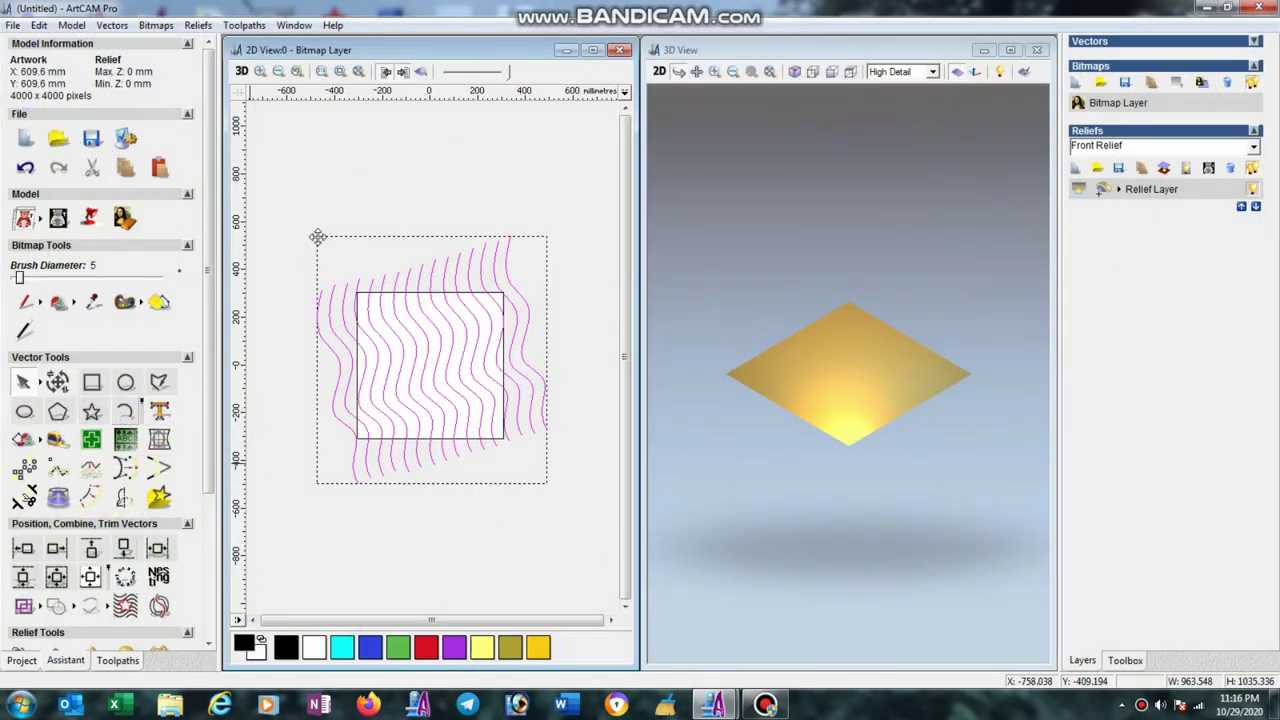
pyautogui.click(294, 189)
pyautogui.scroll(2, 292, 362)
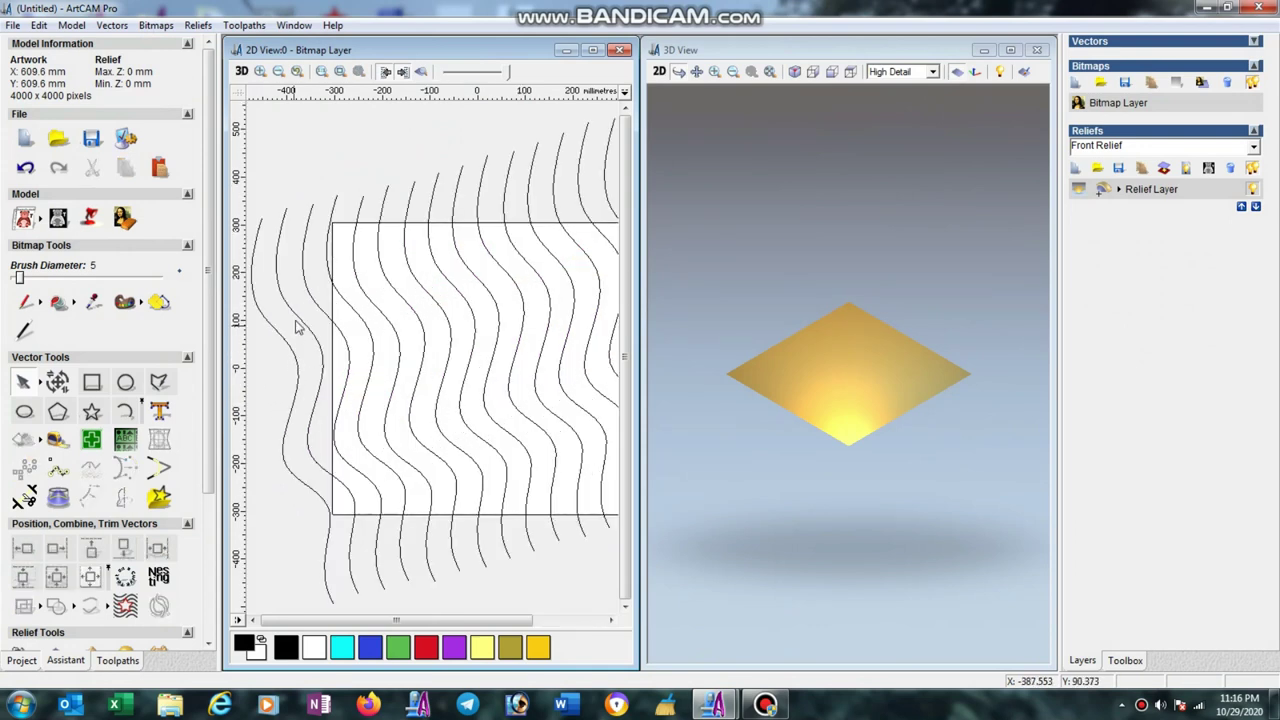
pyautogui.moveTo(308, 100); pyautogui.dragTo(300, 154)
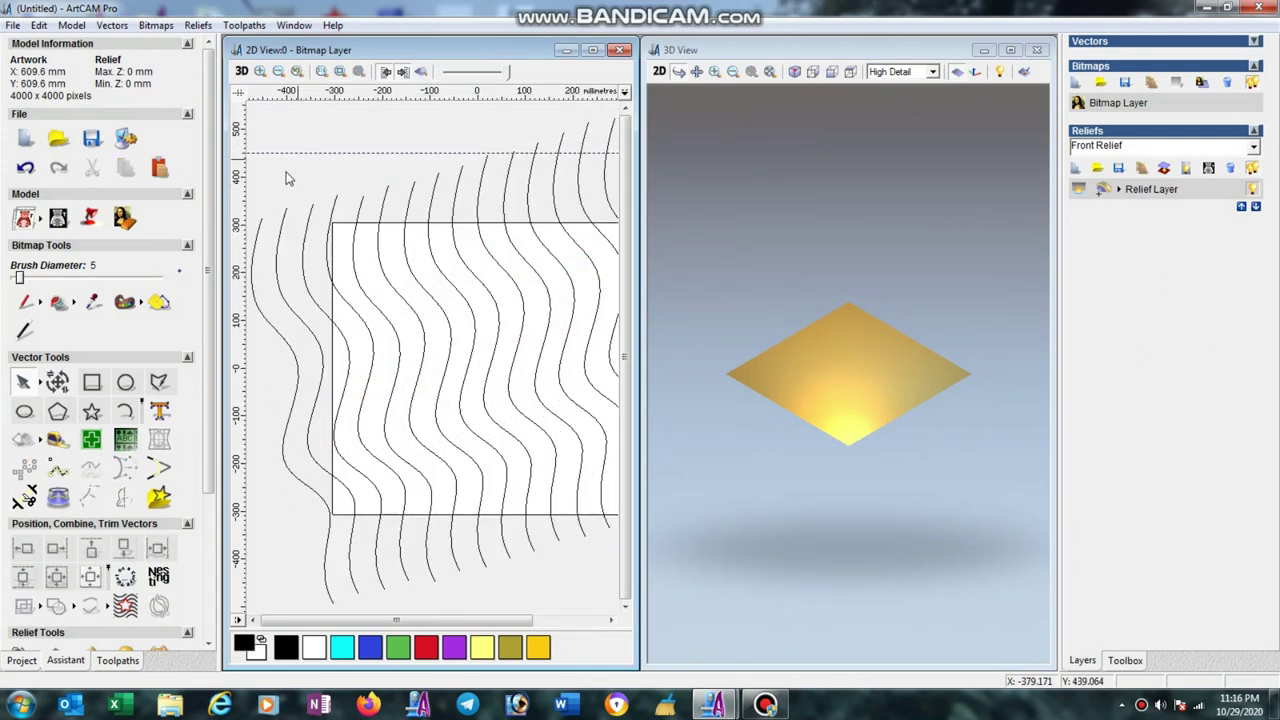
# Draw a semicircular arc with both endpoints on the guideline and its apex above.
pyautogui.click(126, 412)
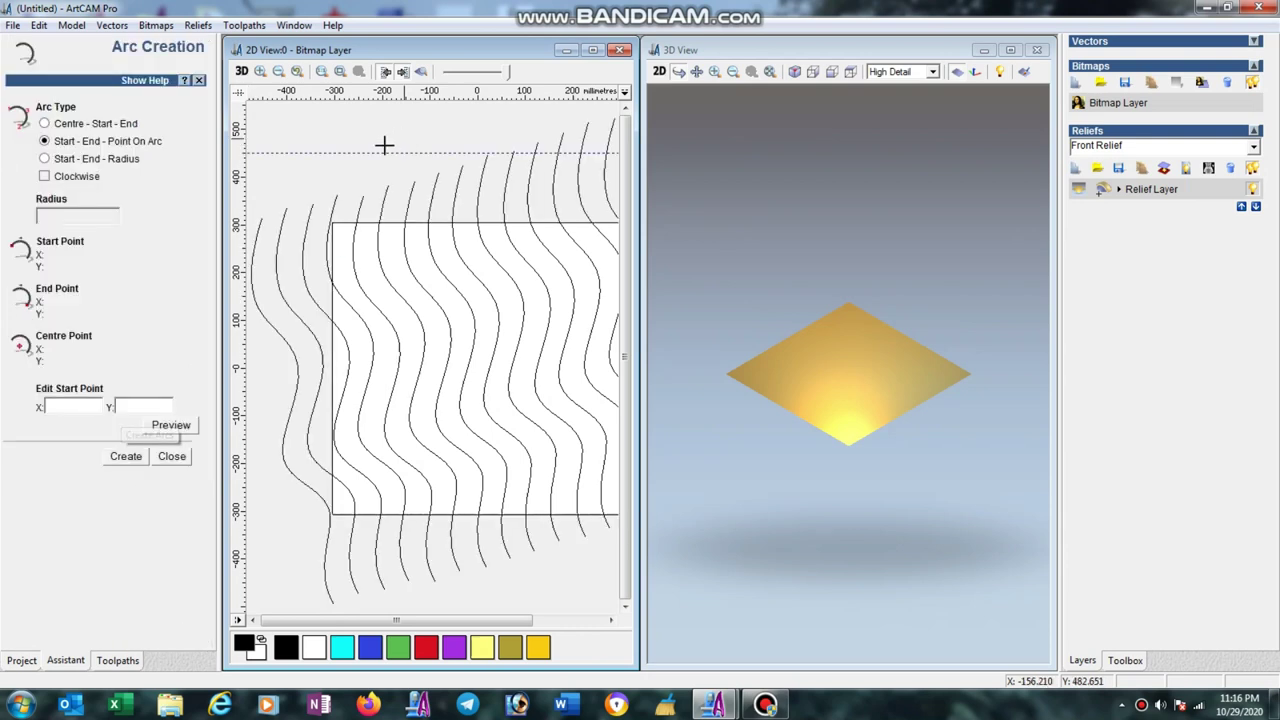
pyautogui.click(331, 154)
pyautogui.click(360, 154)
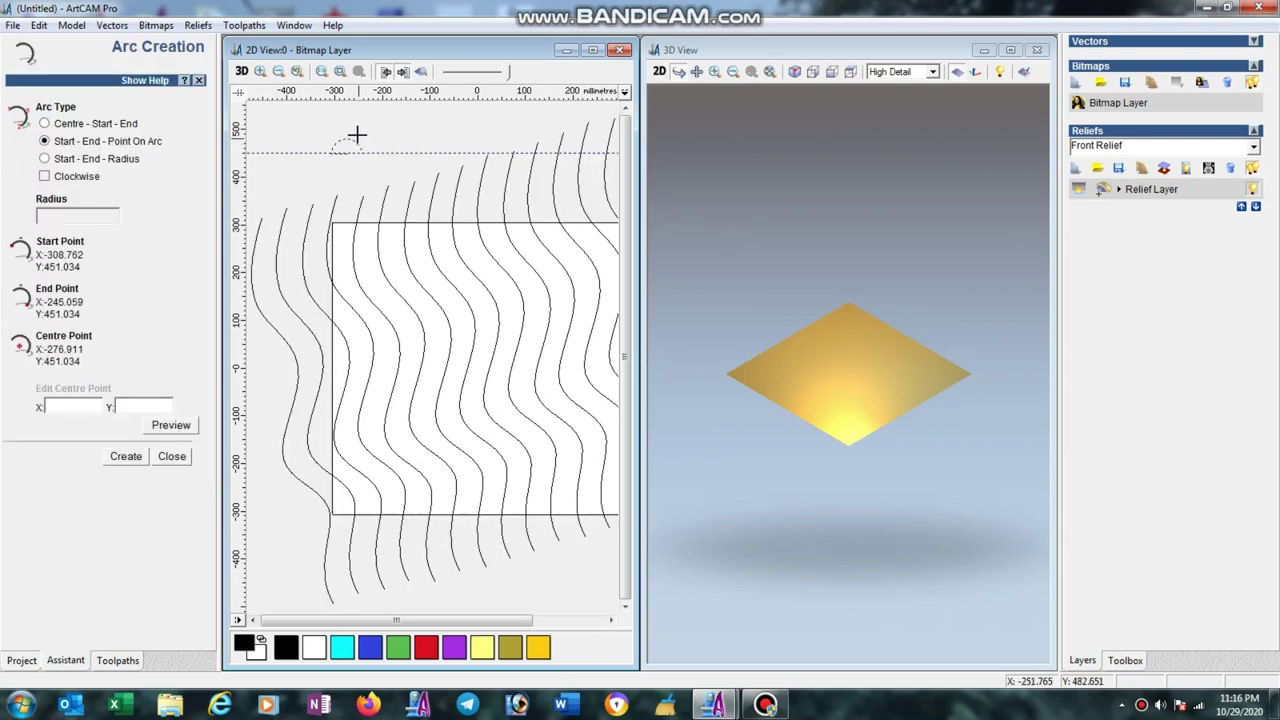
pyautogui.click(357, 132)
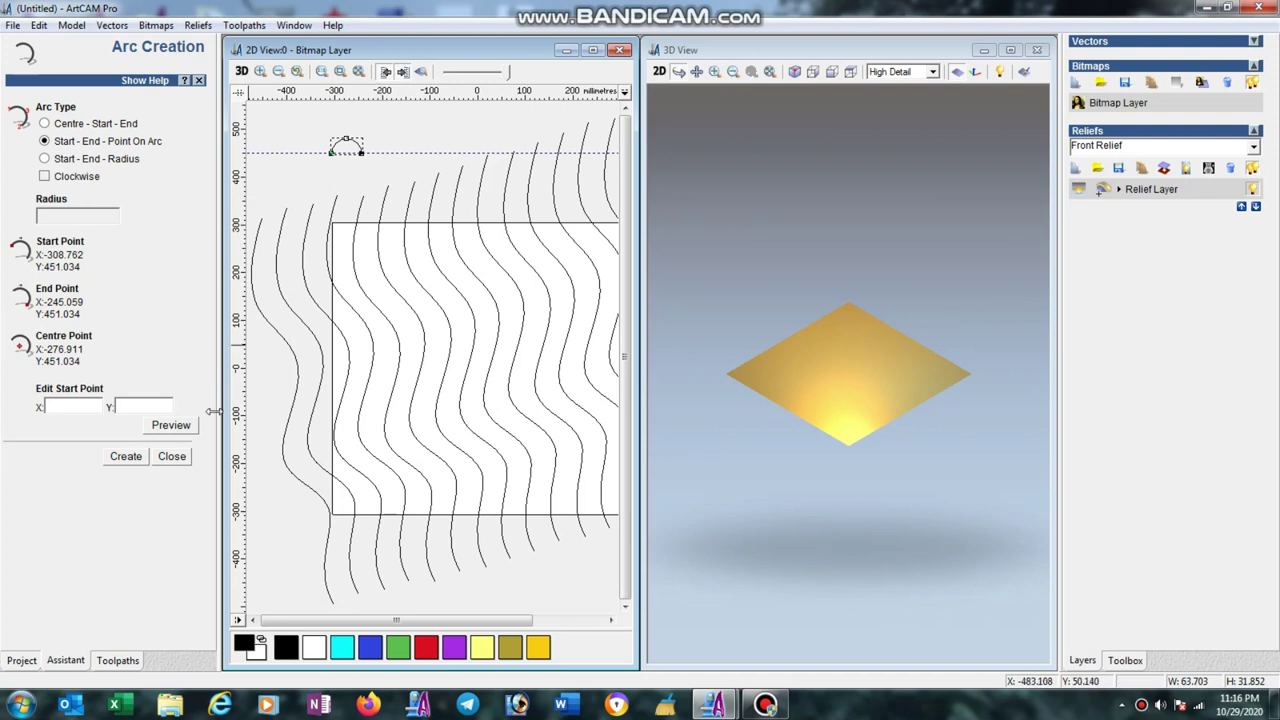
pyautogui.click(172, 457)
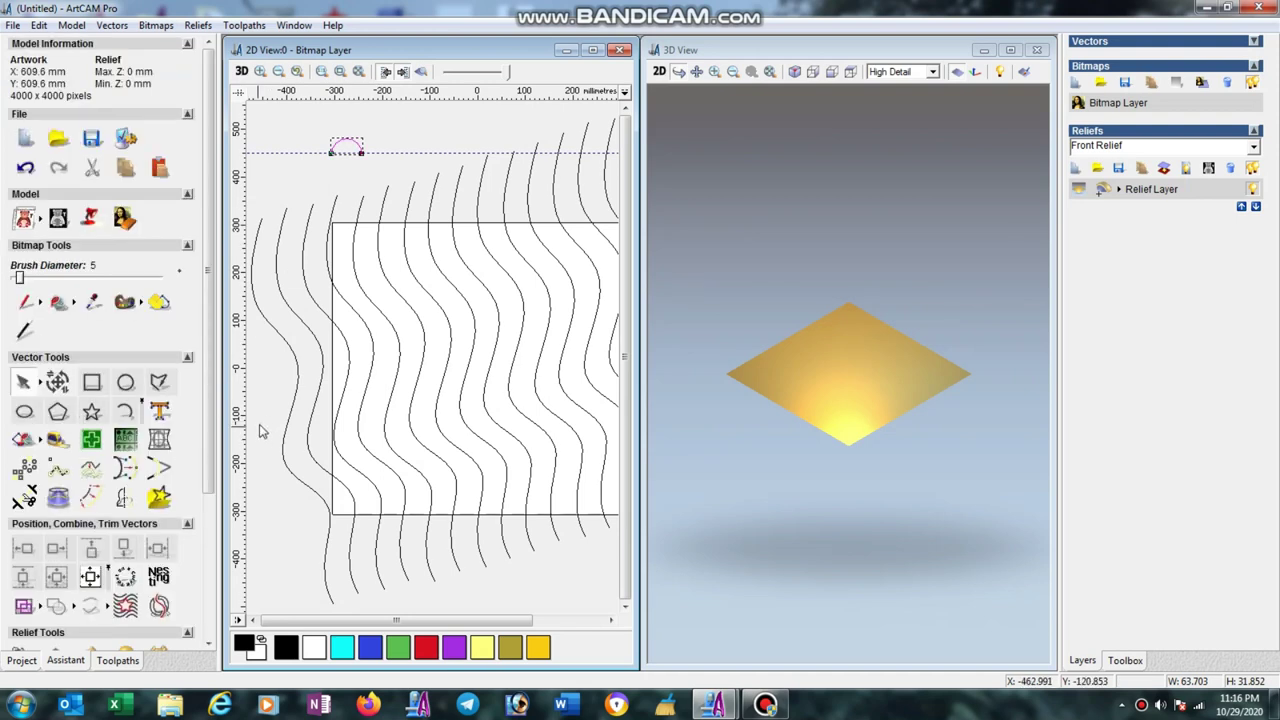
pyautogui.click(268, 390)
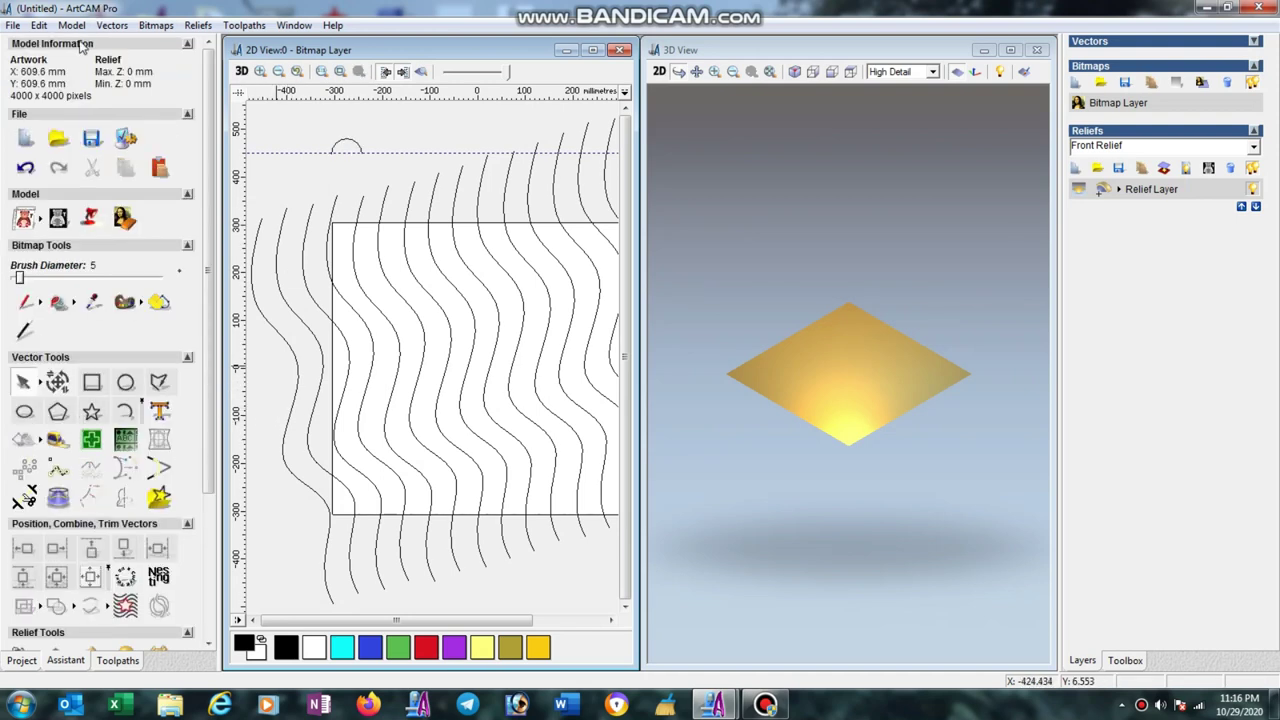
# Reduce the model resolution to 3040 × 3040 points and confirm the change.
pyautogui.click(73, 26)
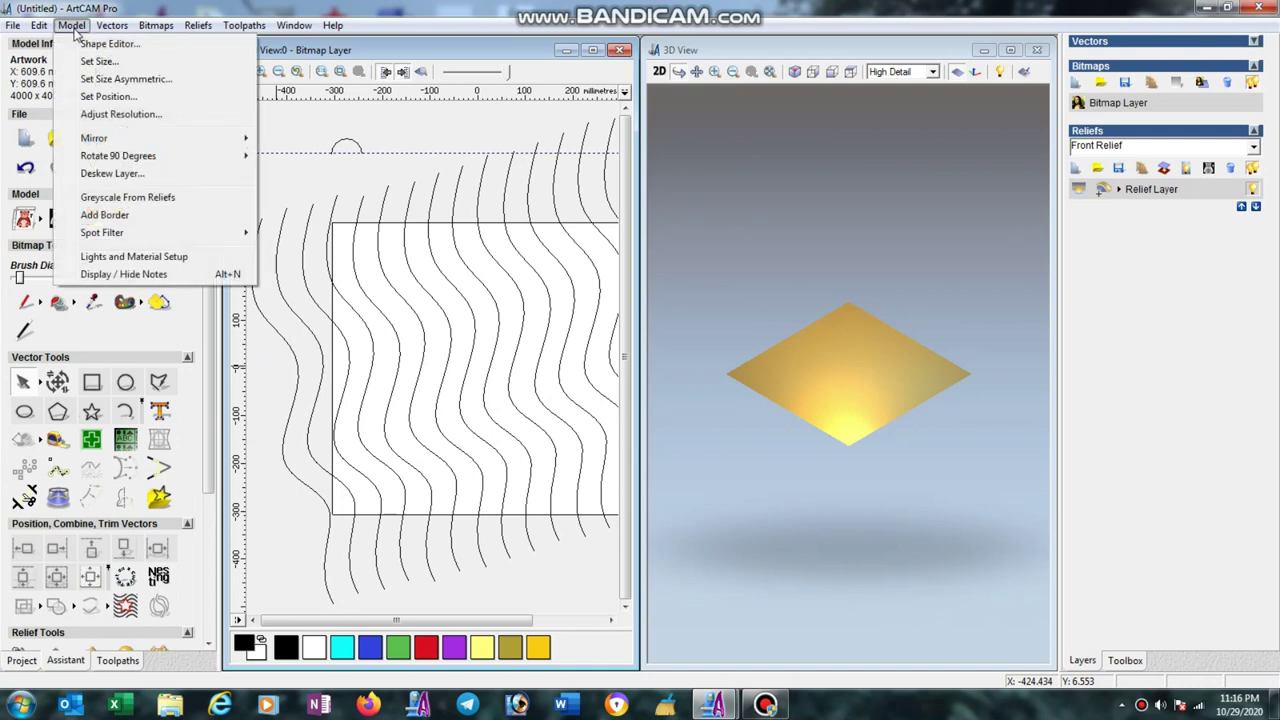
pyautogui.click(103, 116)
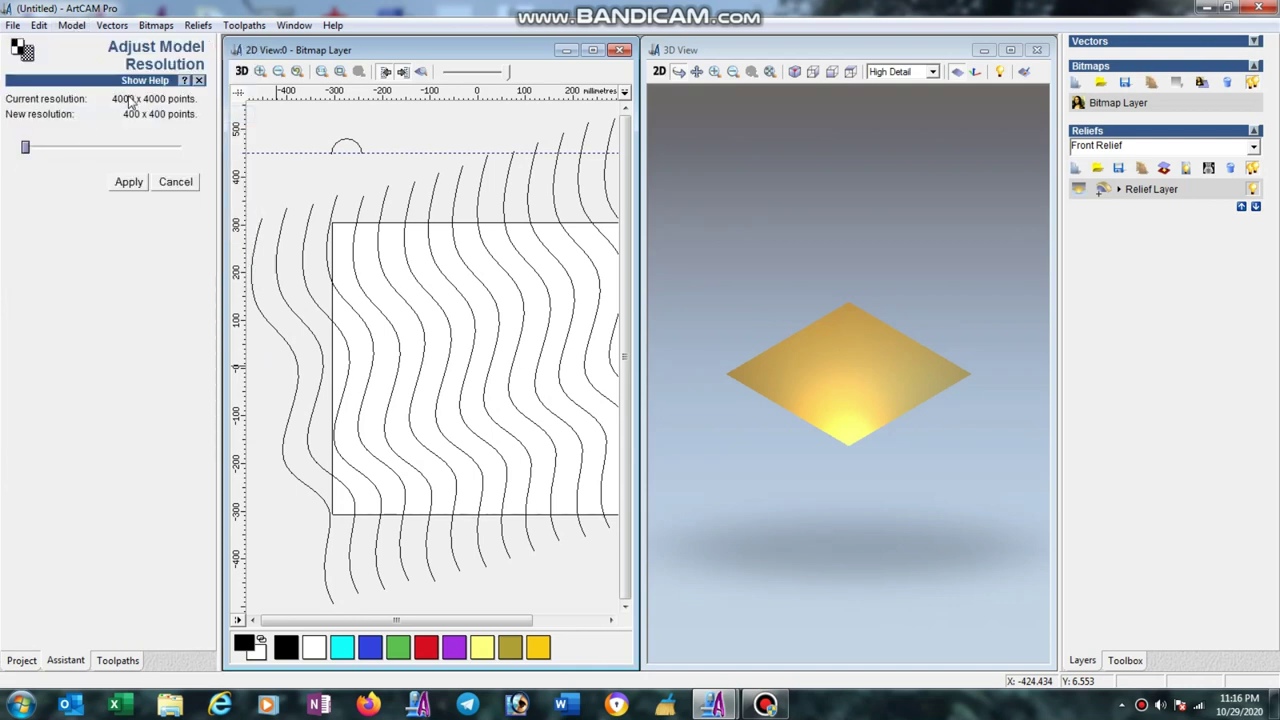
pyautogui.moveTo(27, 149); pyautogui.dragTo(115, 148)
pyautogui.click(125, 184)
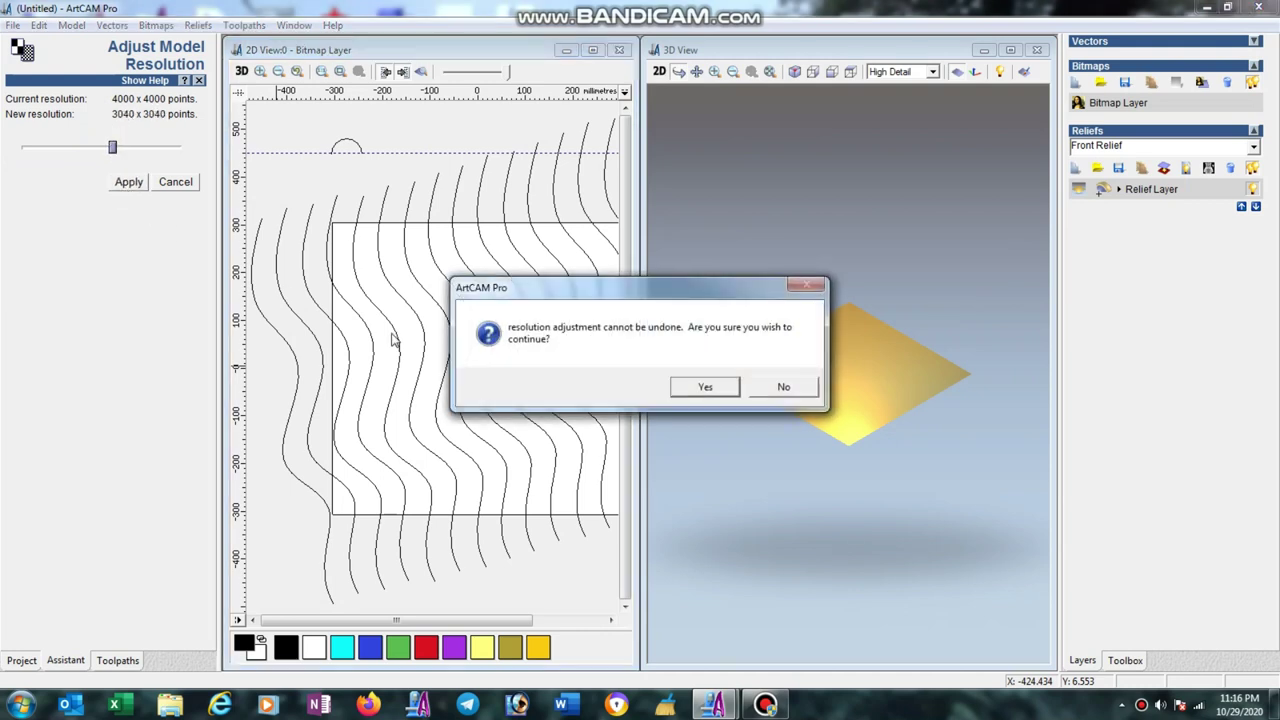
pyautogui.click(715, 389)
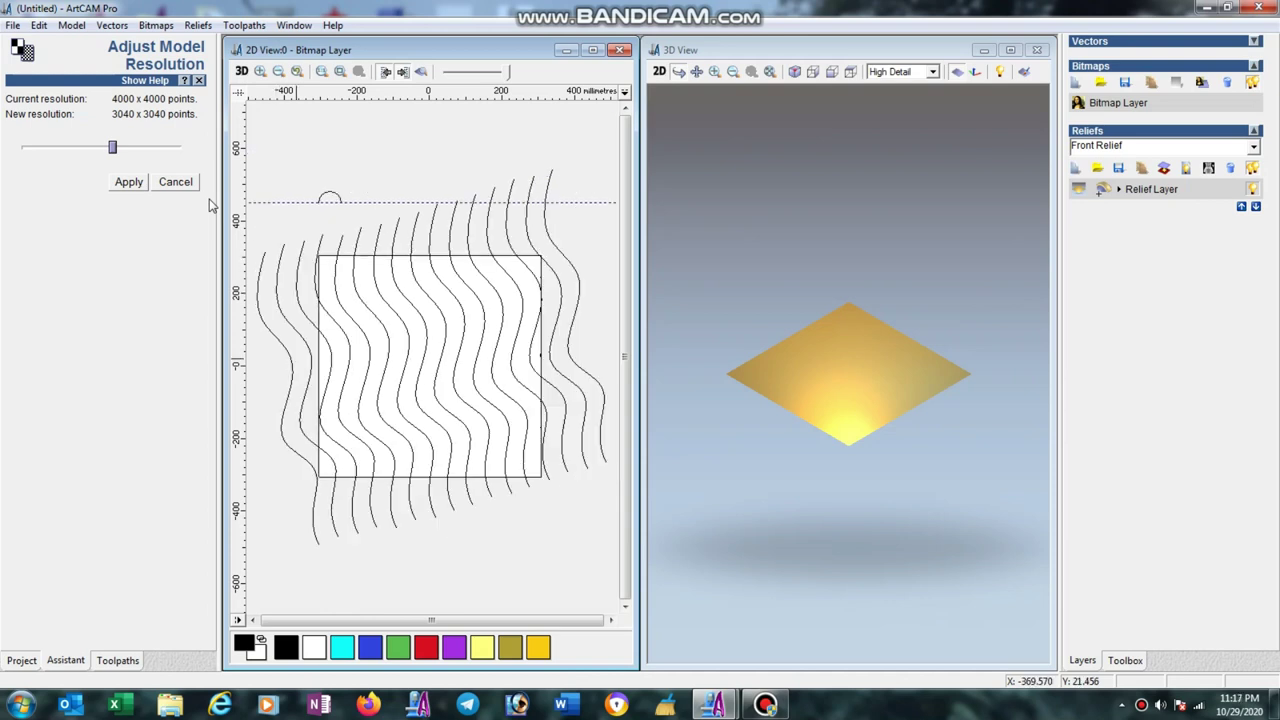
# Select the two leftmost wavy lines as the sweep rails.
pyautogui.click(288, 348)
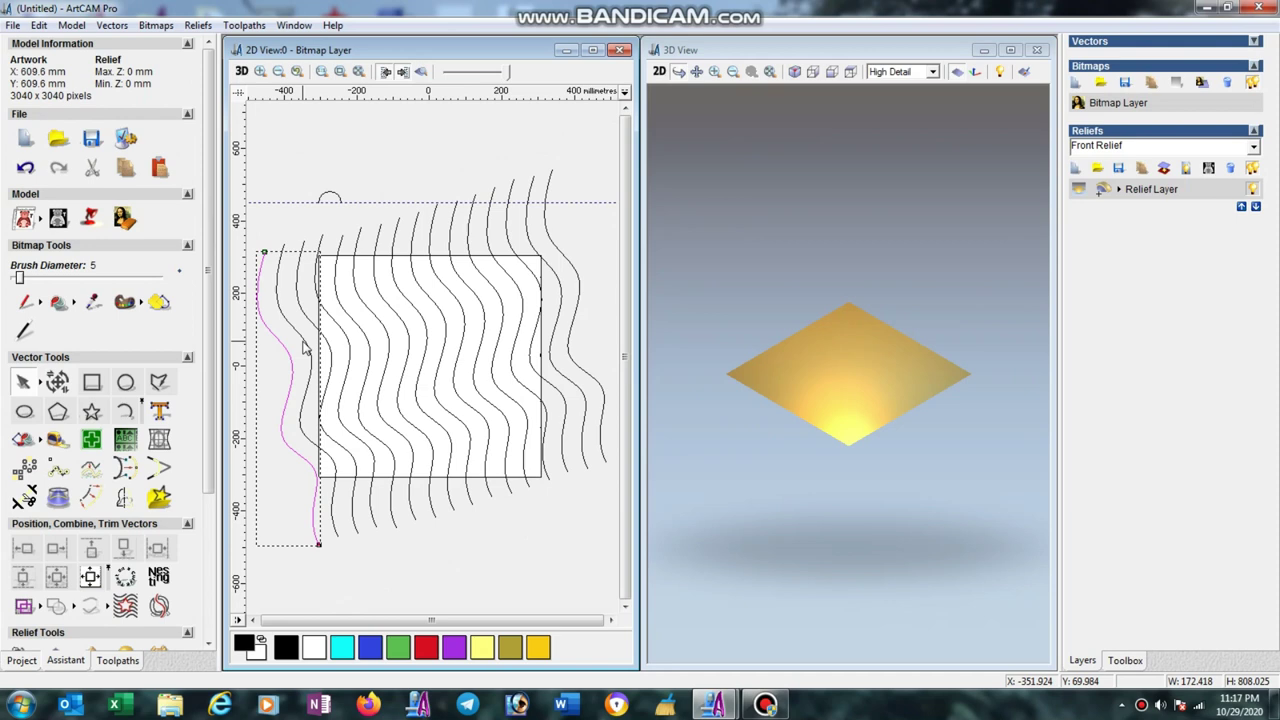
pyautogui.keyDown('shift'); pyautogui.click(305, 347); pyautogui.keyUp('shift')
pyautogui.moveTo(200, 458); pyautogui.dragTo(200, 604)
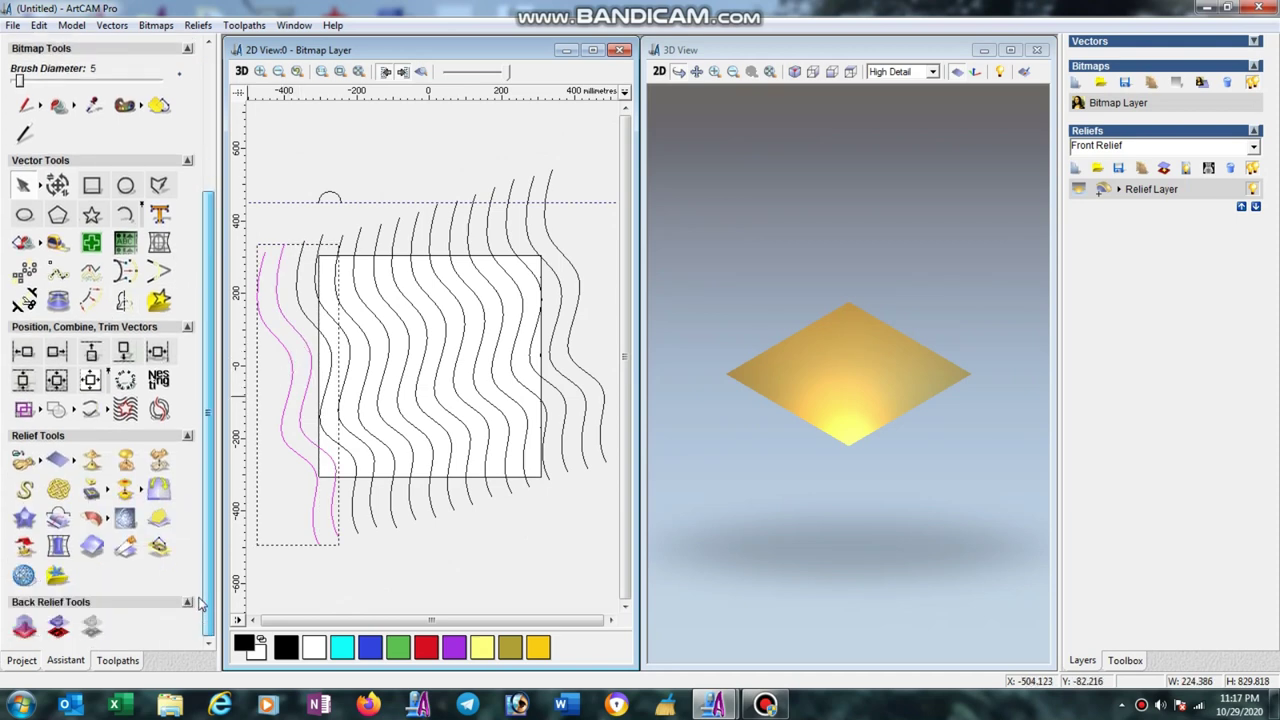
# Two Rail Sweep the arc cross section, scaled to final height 15, combining as Highest.
pyautogui.click(118, 538)
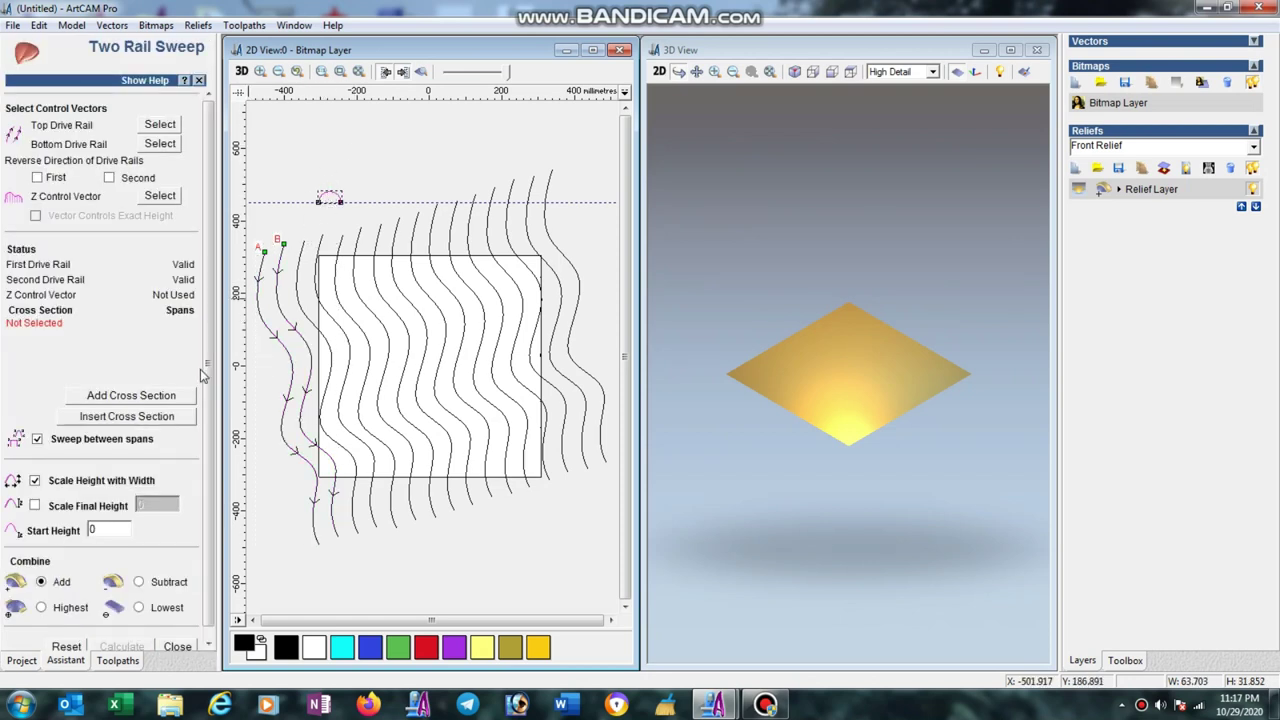
pyautogui.click(157, 398)
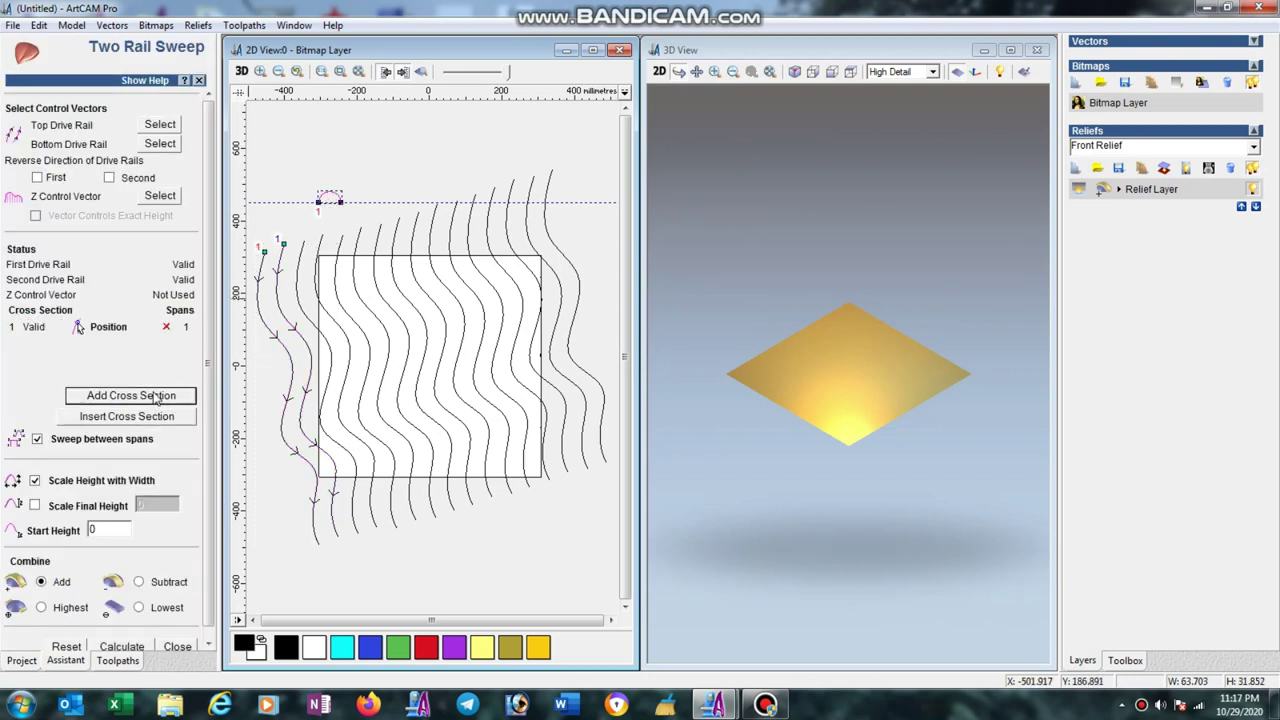
pyautogui.click(35, 506)
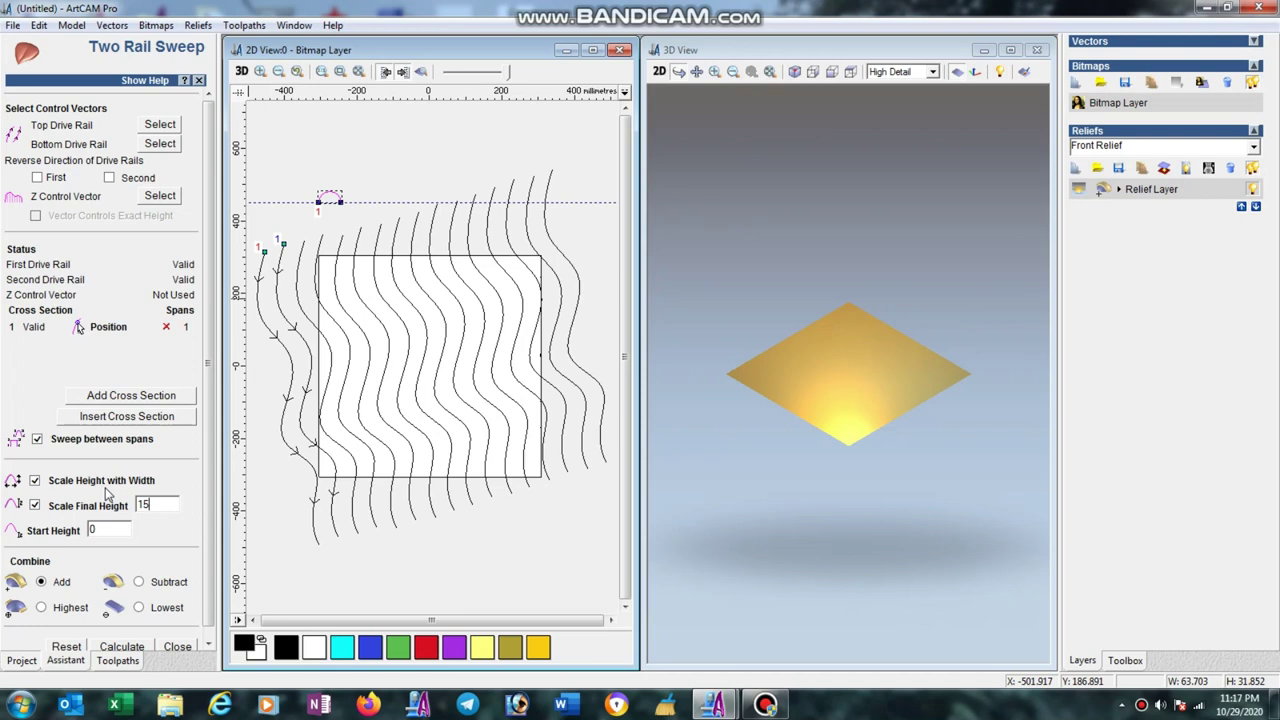
pyautogui.scroll(-1, 202, 545)
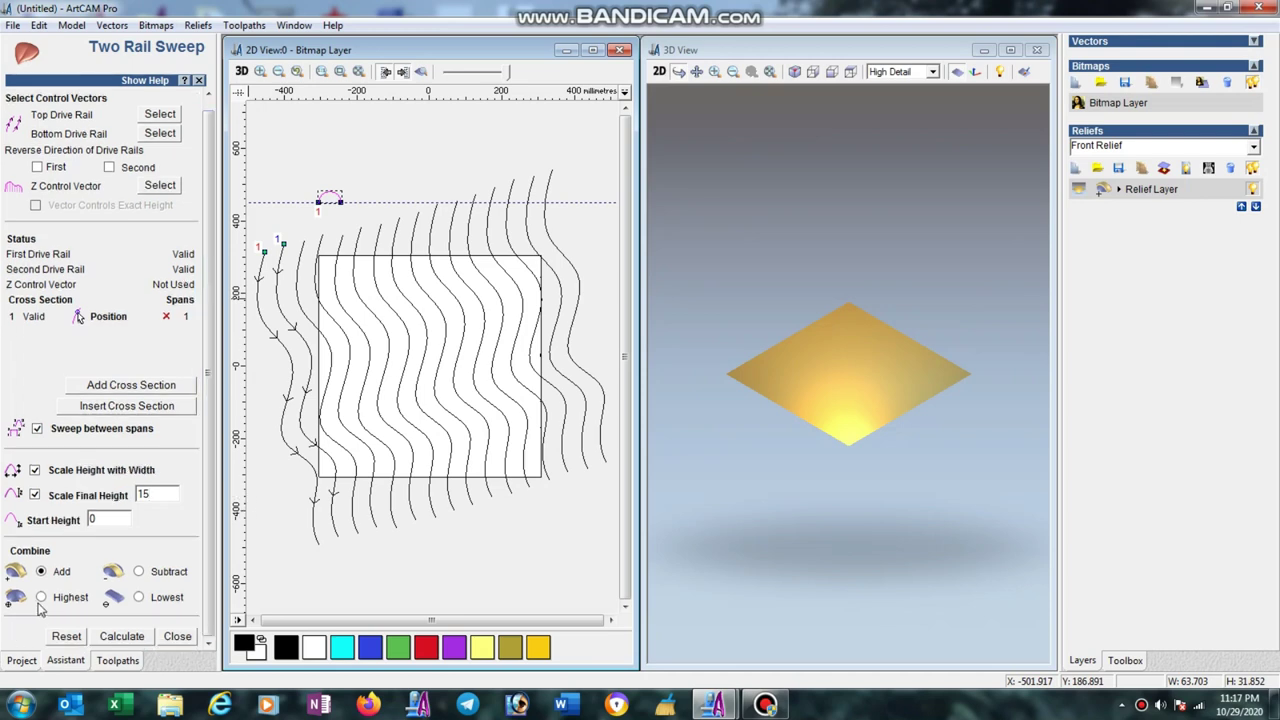
pyautogui.click(117, 638)
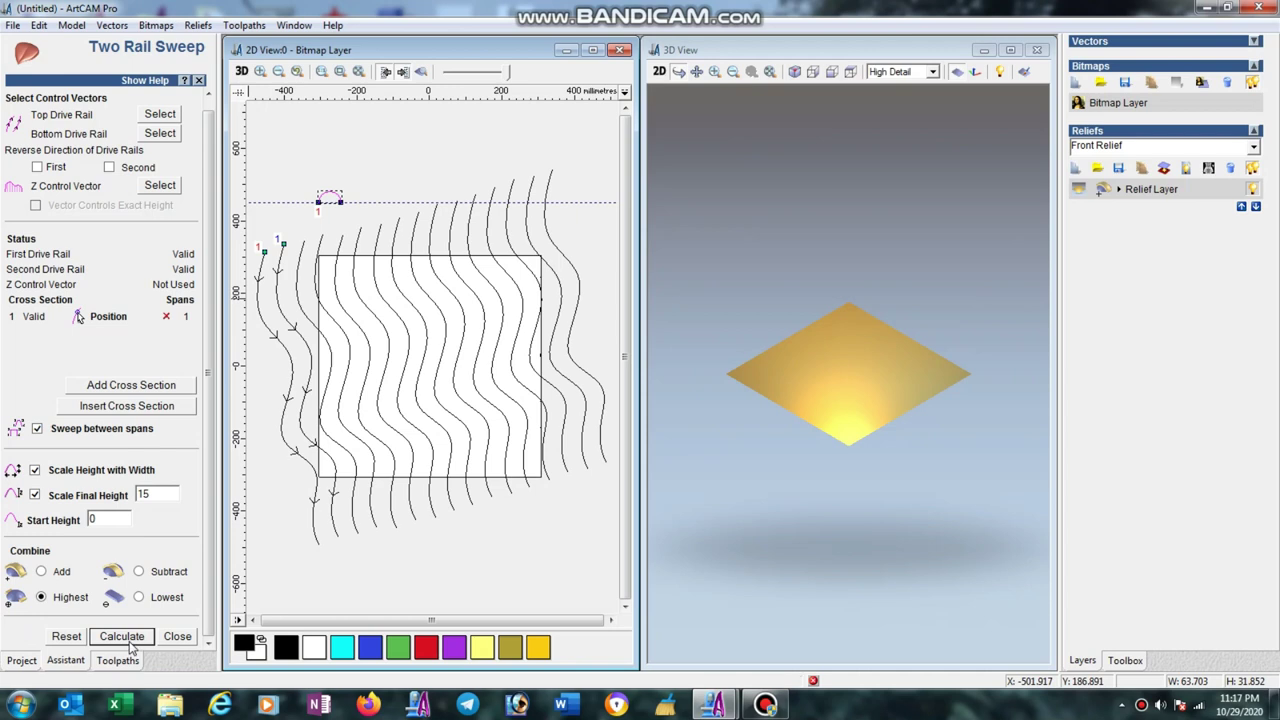
pyautogui.click(851, 77)
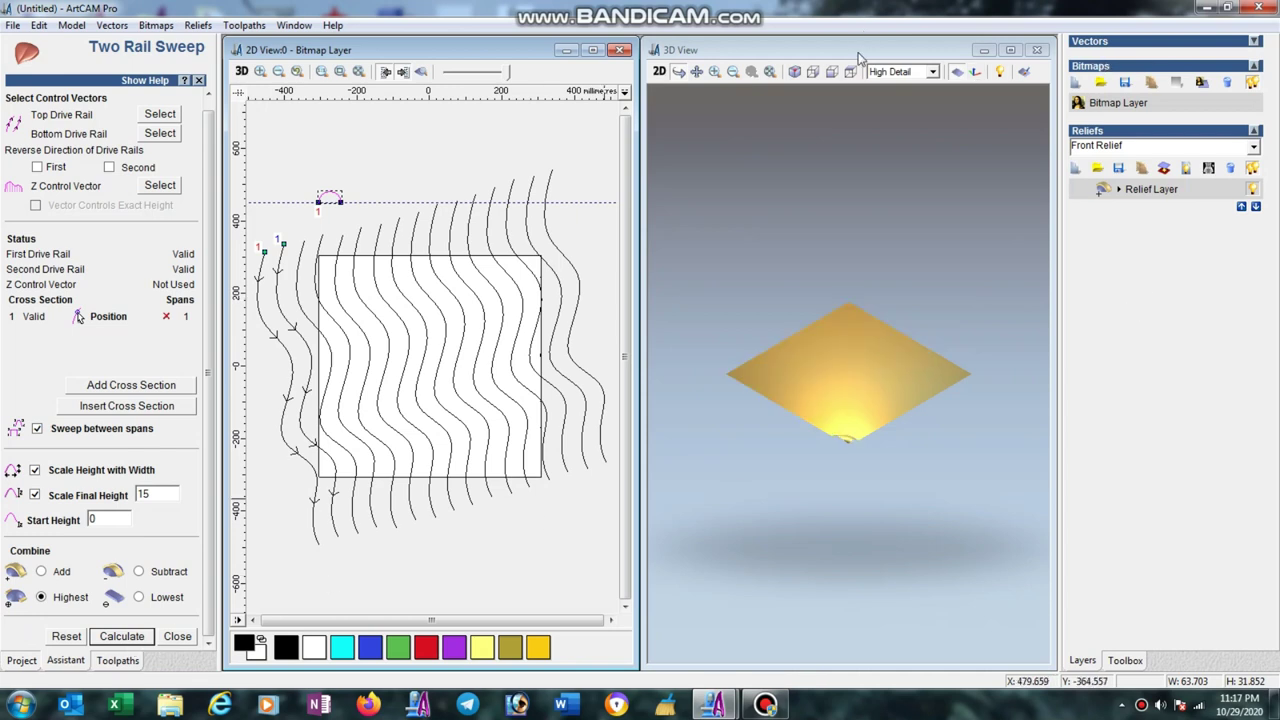
# Fit the relief in the 3D top view and turn on the coloured relief preview in 2D.
pyautogui.click(851, 77)
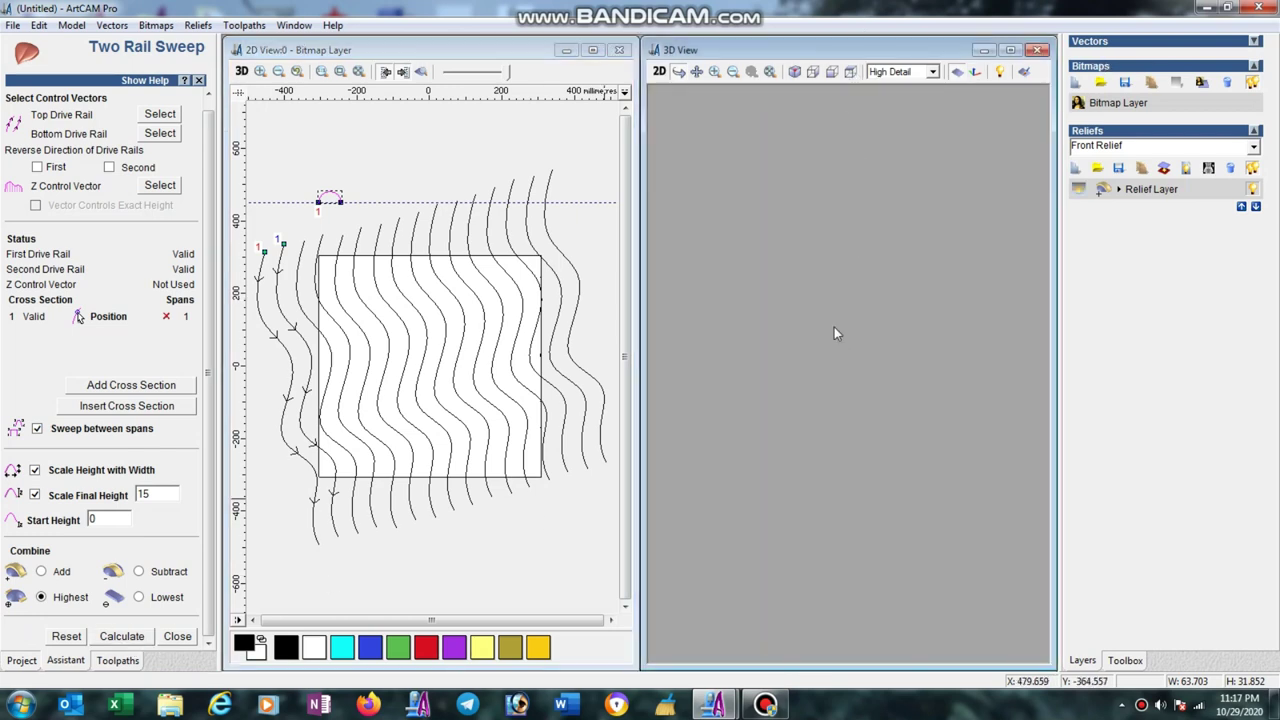
pyautogui.scroll(-3, 834, 327)
pyautogui.scroll(-3, 780, 403)
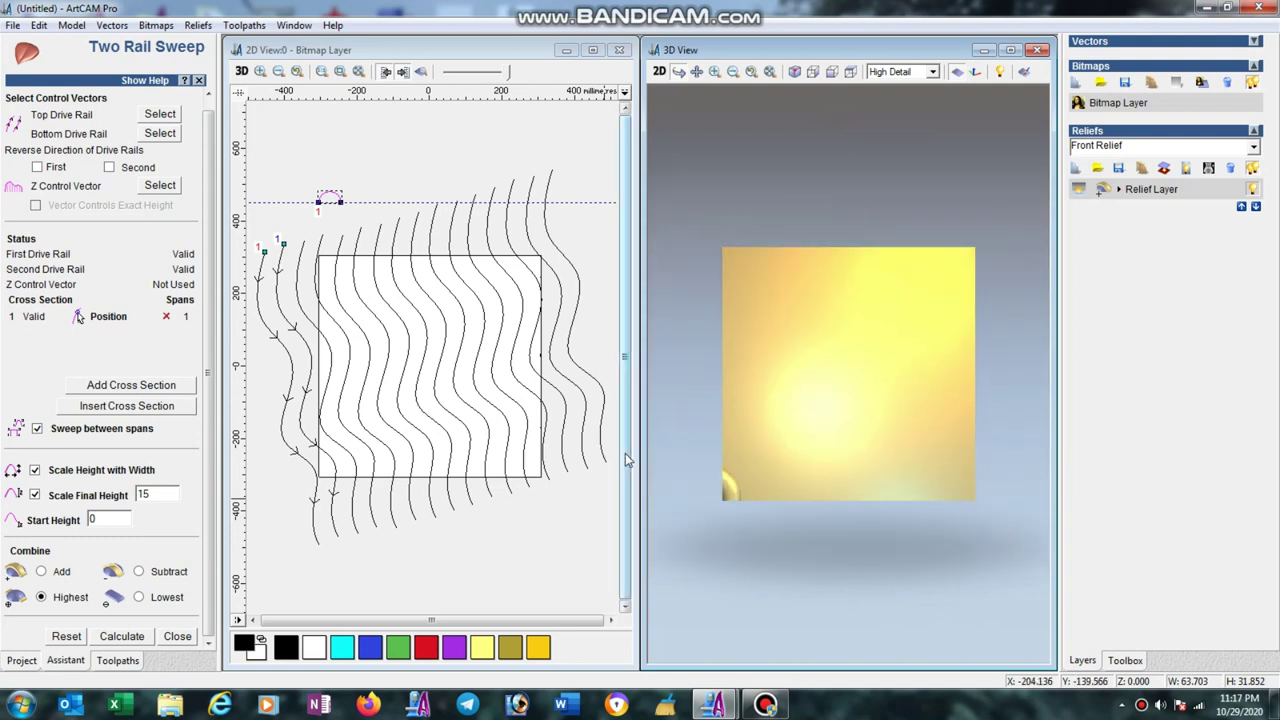
pyautogui.click(421, 73)
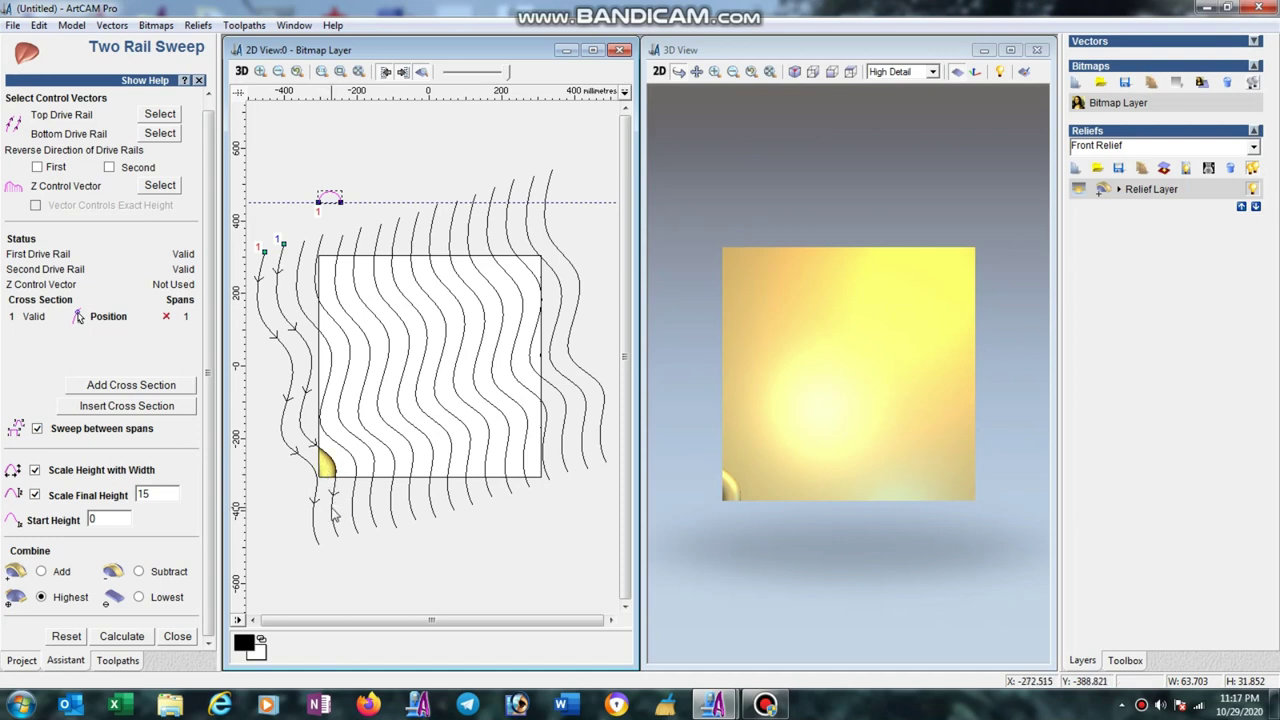
# Sweep the profile along the first pair of wavy rails at the panel's left edge.
pyautogui.click(334, 512)
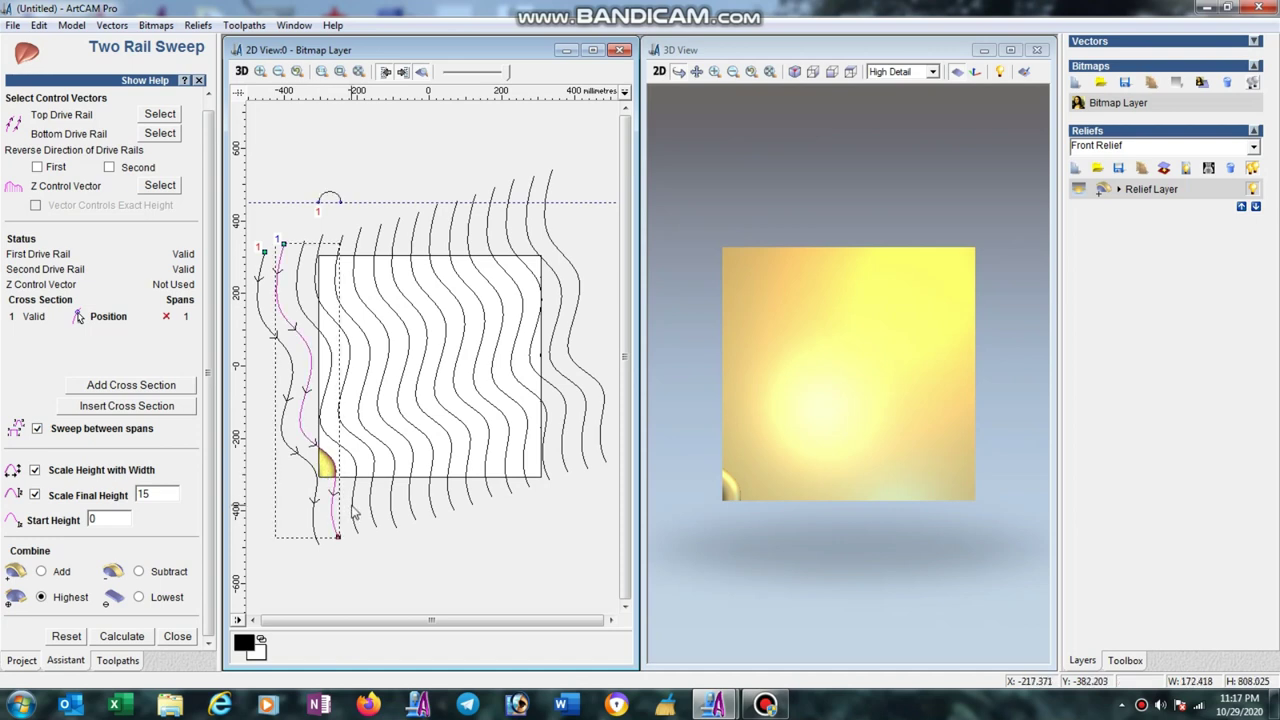
pyautogui.keyDown('shift'); pyautogui.click(352, 512); pyautogui.keyUp('shift')
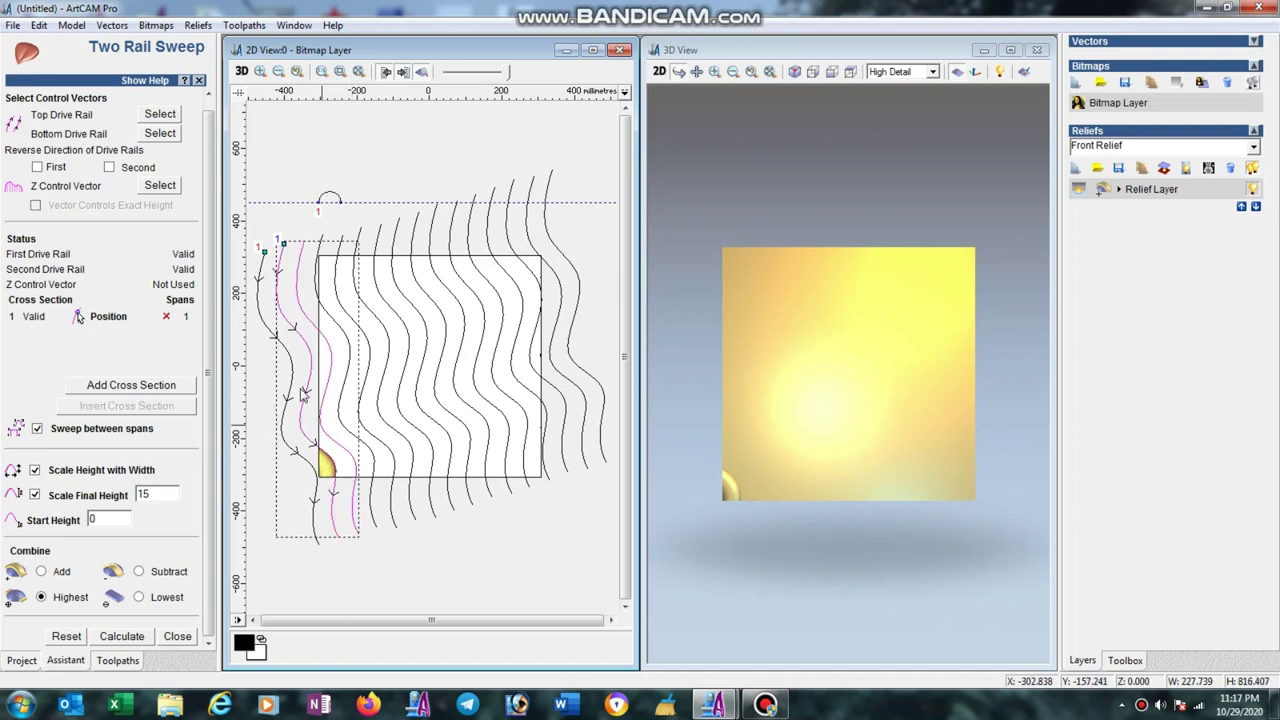
pyautogui.click(169, 117)
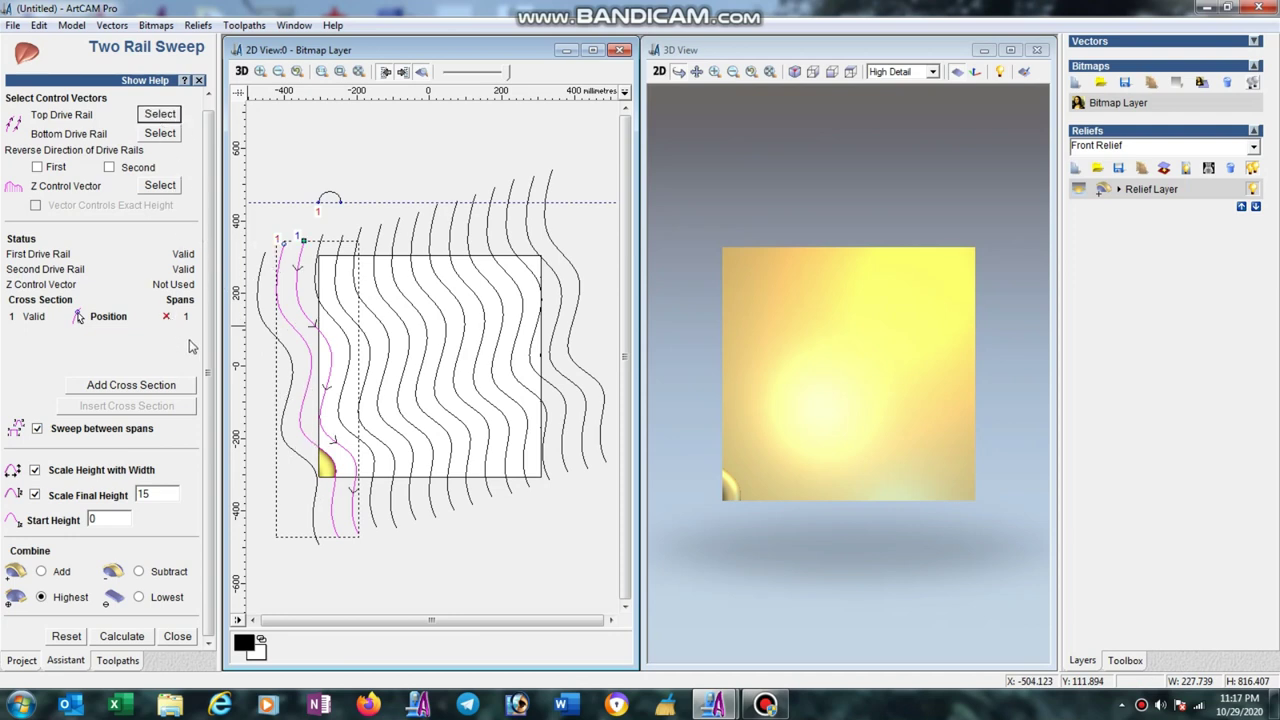
pyautogui.click(135, 637)
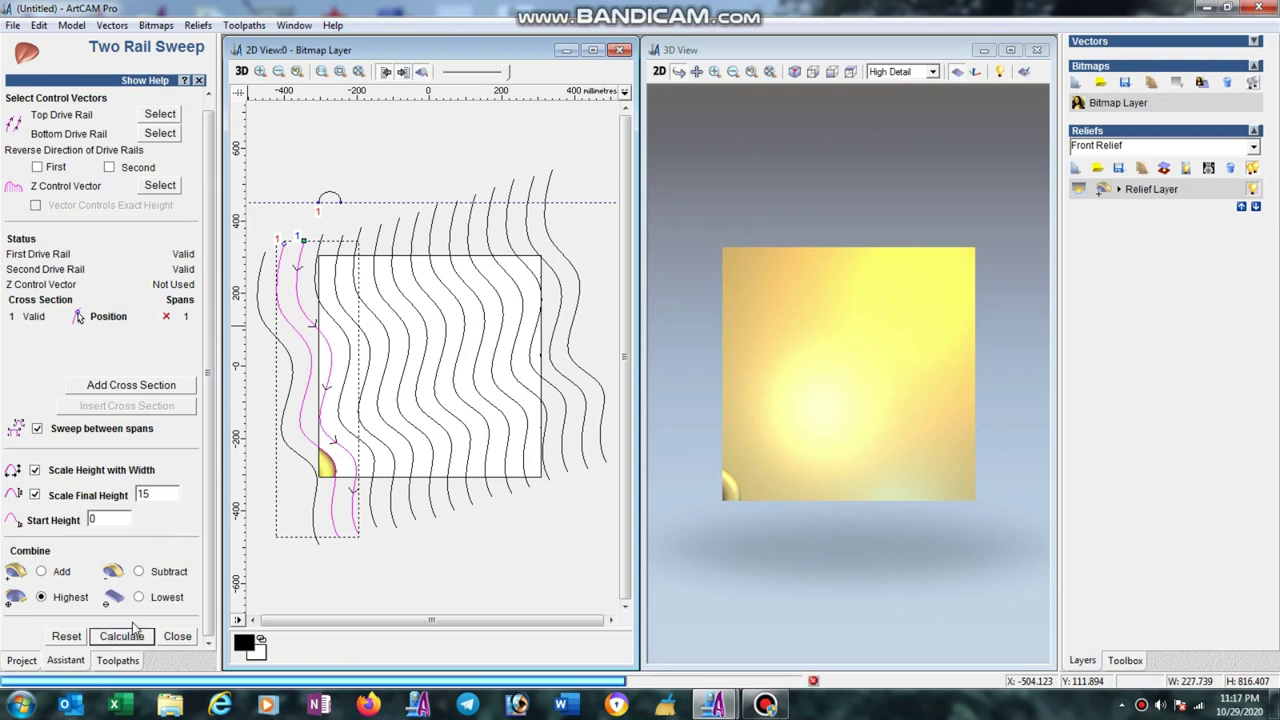
# Add two more swept ridges along the next pairs of wavy rails.
pyautogui.click(340, 440)
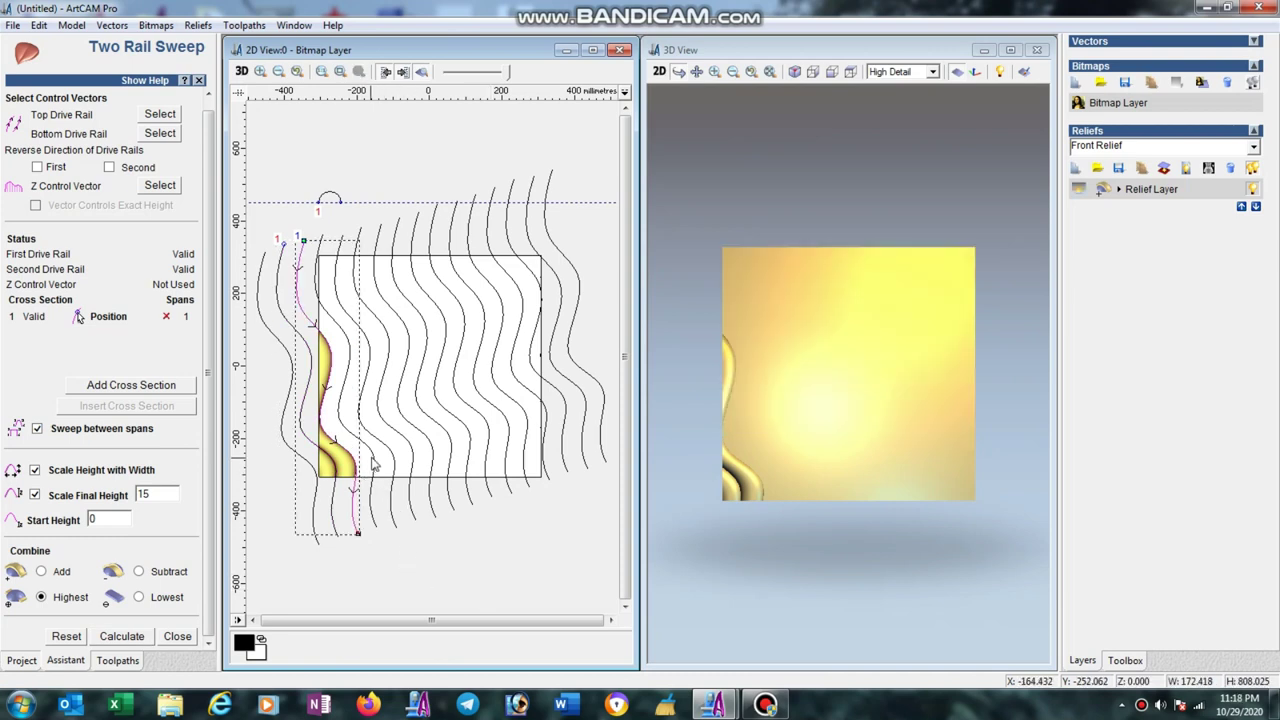
pyautogui.click(372, 462)
pyautogui.click(162, 115)
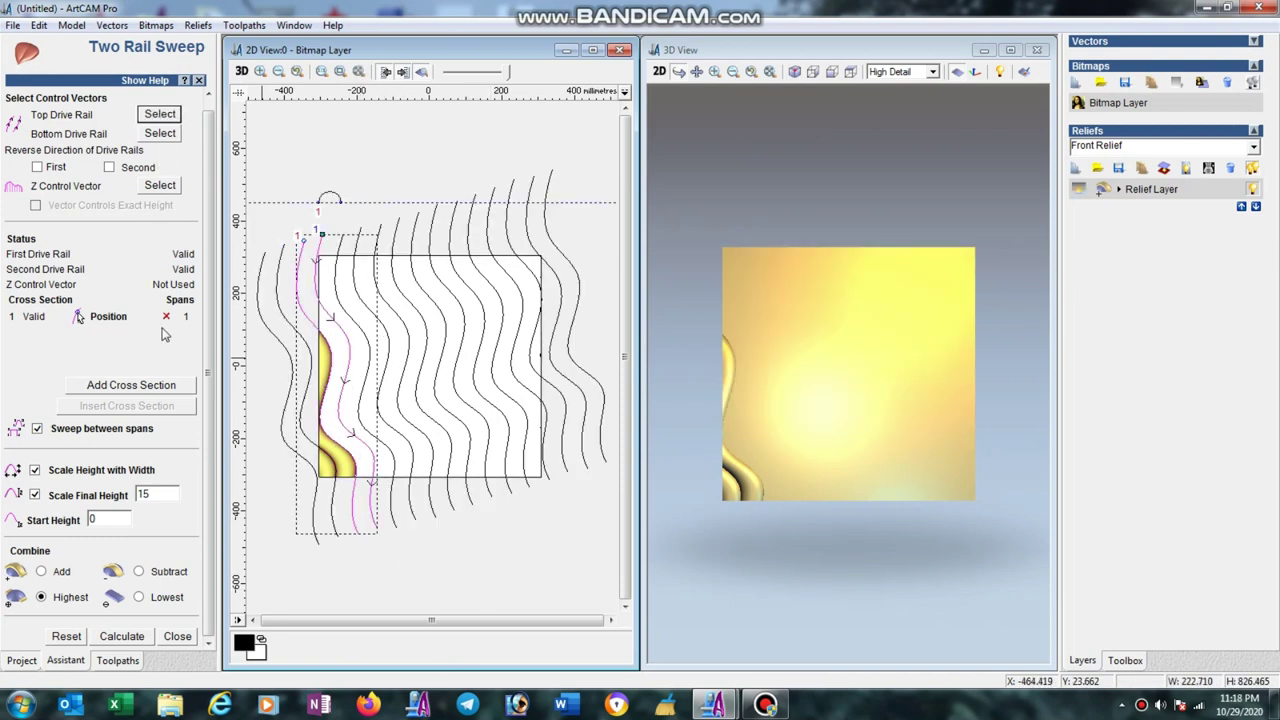
pyautogui.click(141, 636)
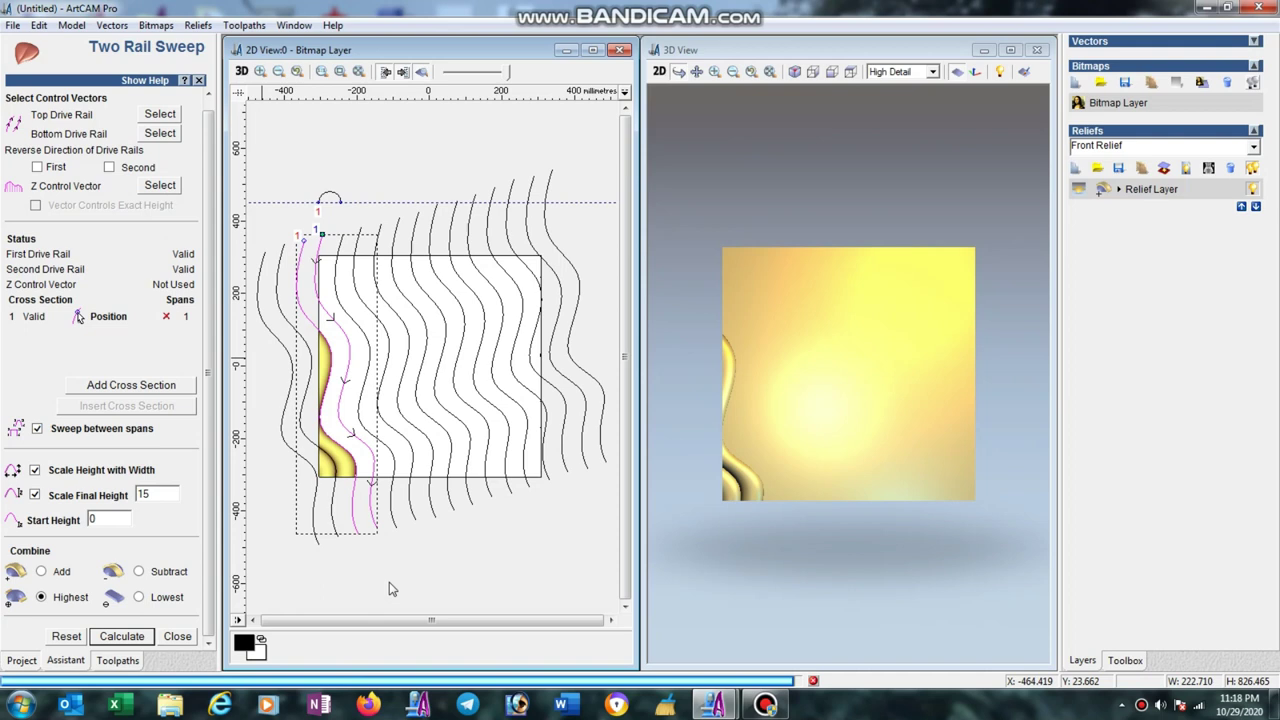
pyautogui.click(375, 523)
pyautogui.keyDown('shift'); pyautogui.click(395, 523); pyautogui.keyUp('shift')
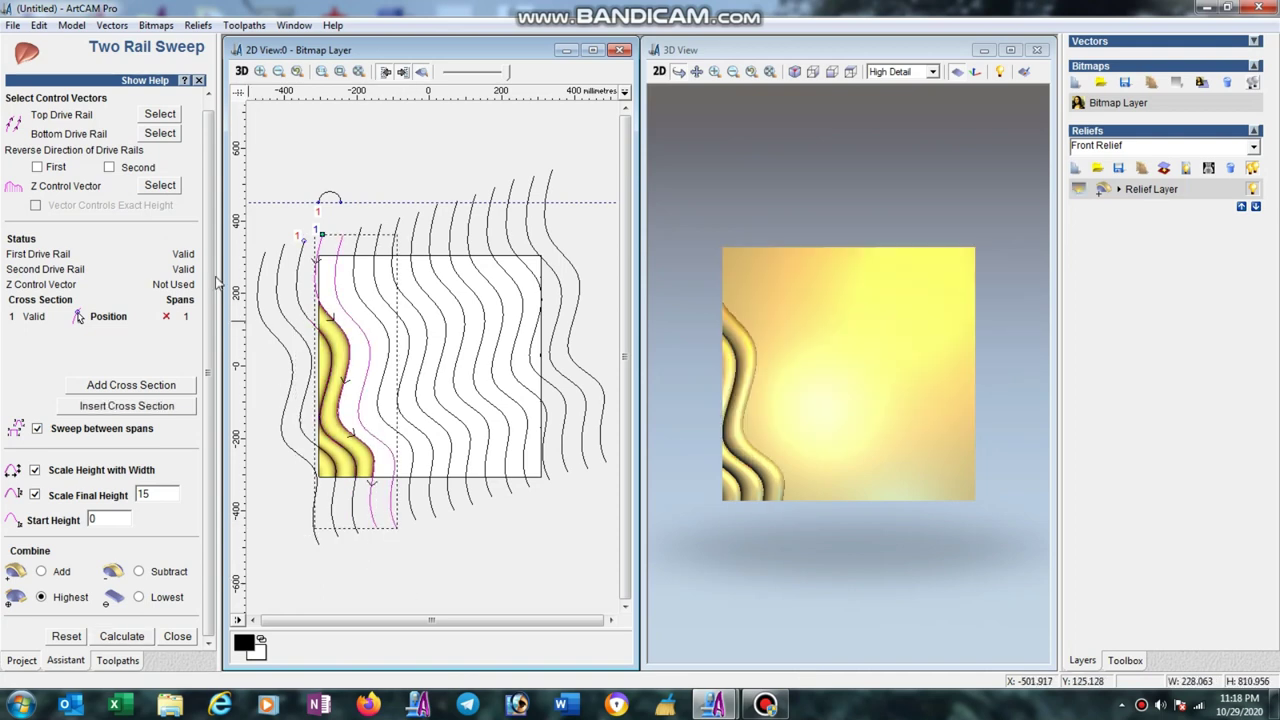
pyautogui.click(157, 115)
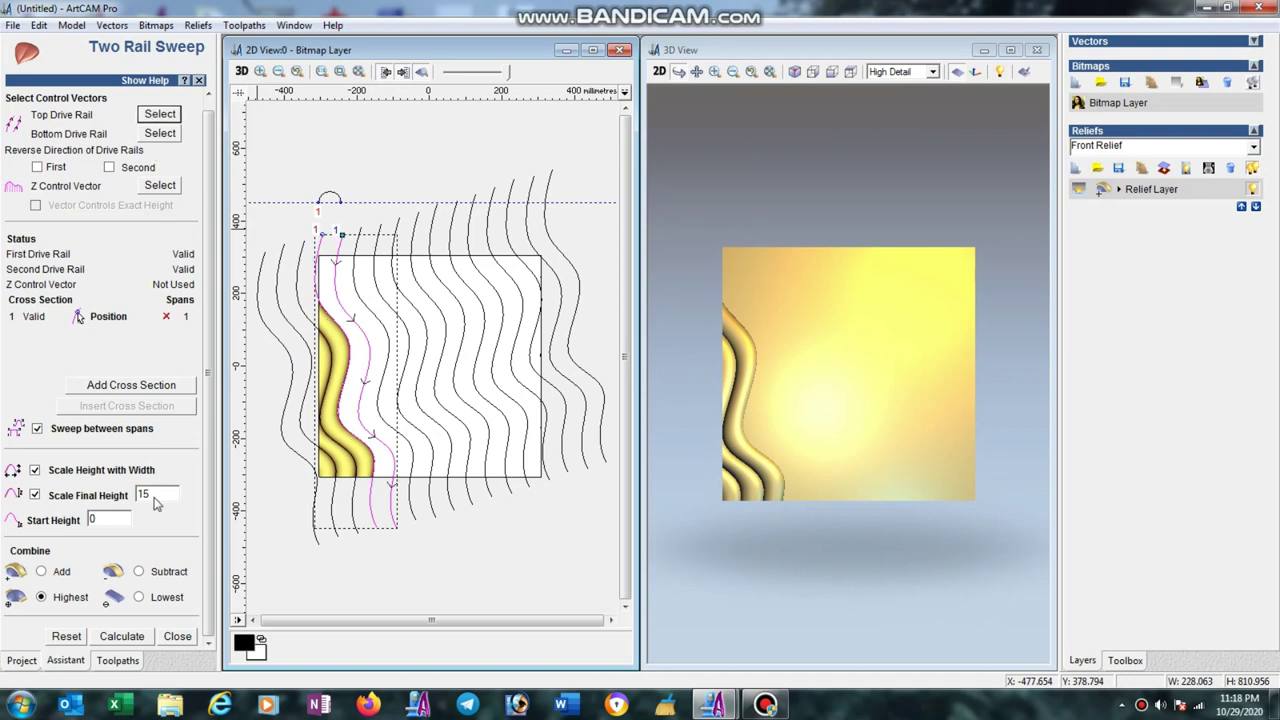
pyautogui.click(128, 636)
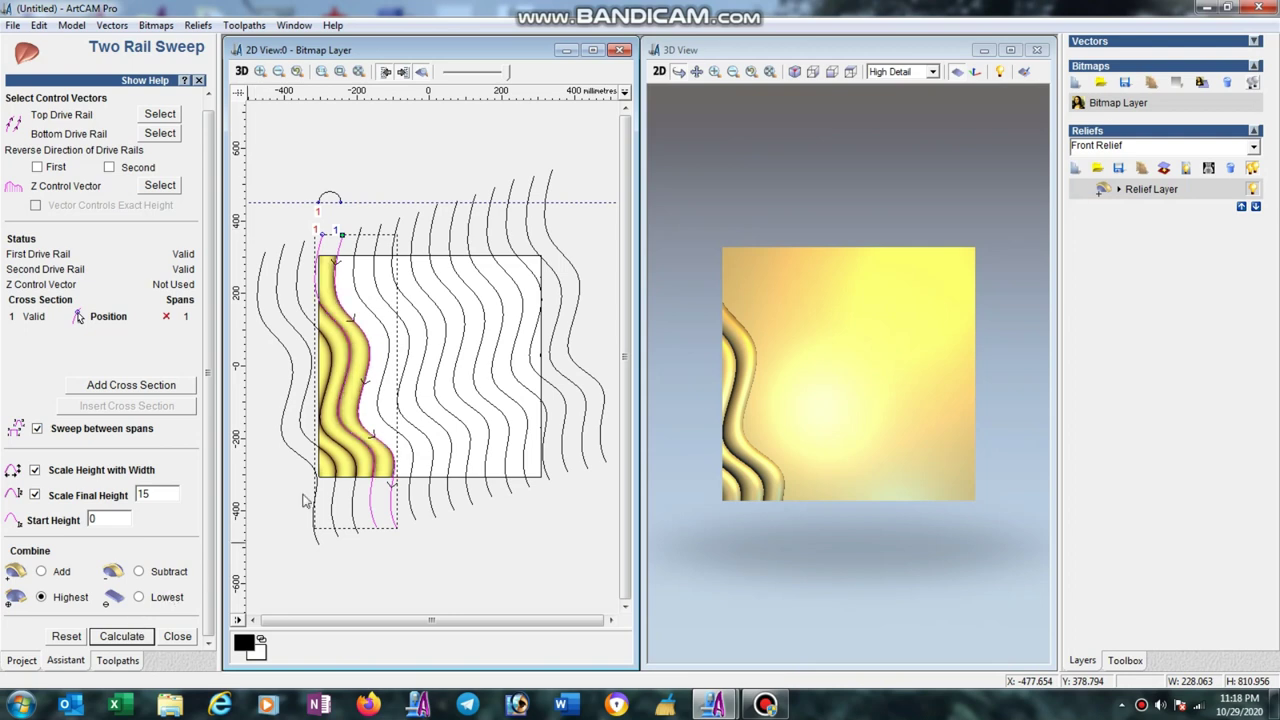
# Sweep two more ribbons along the next wavy line pairs to the right.
pyautogui.click(404, 524)
pyautogui.moveTo(407, 527); pyautogui.dragTo(422, 523)
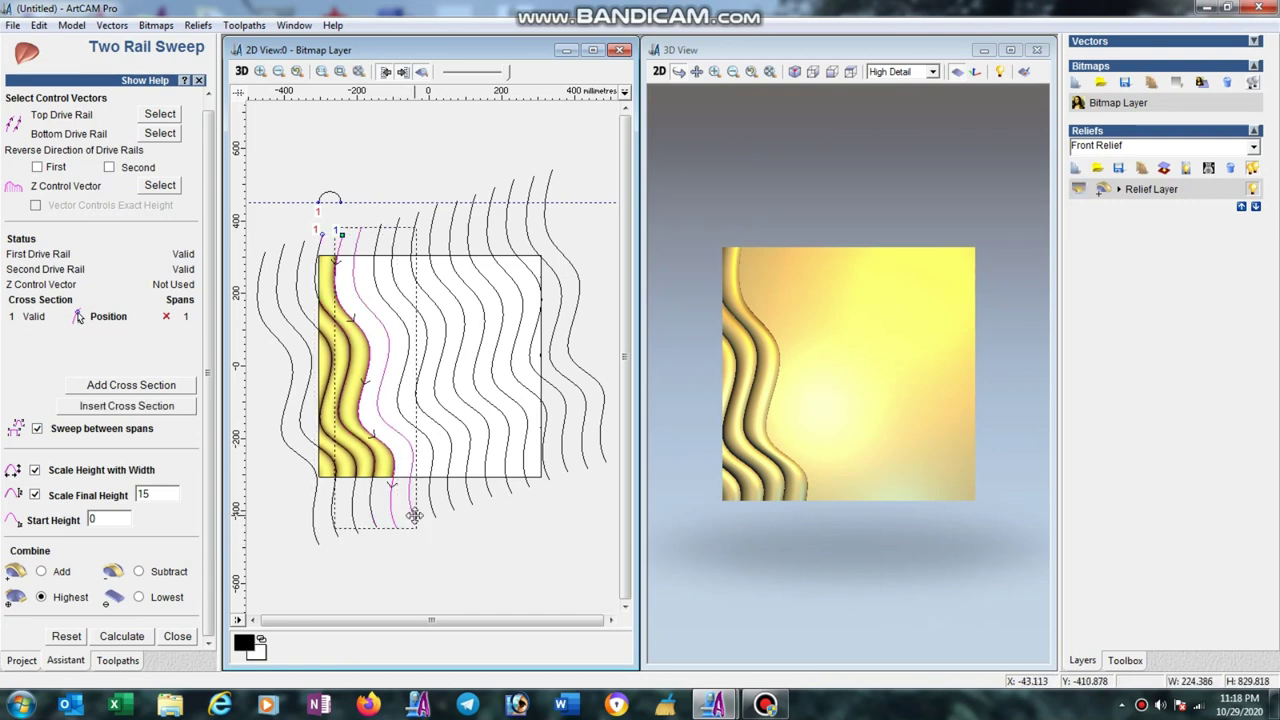
pyautogui.click(166, 116)
pyautogui.click(122, 637)
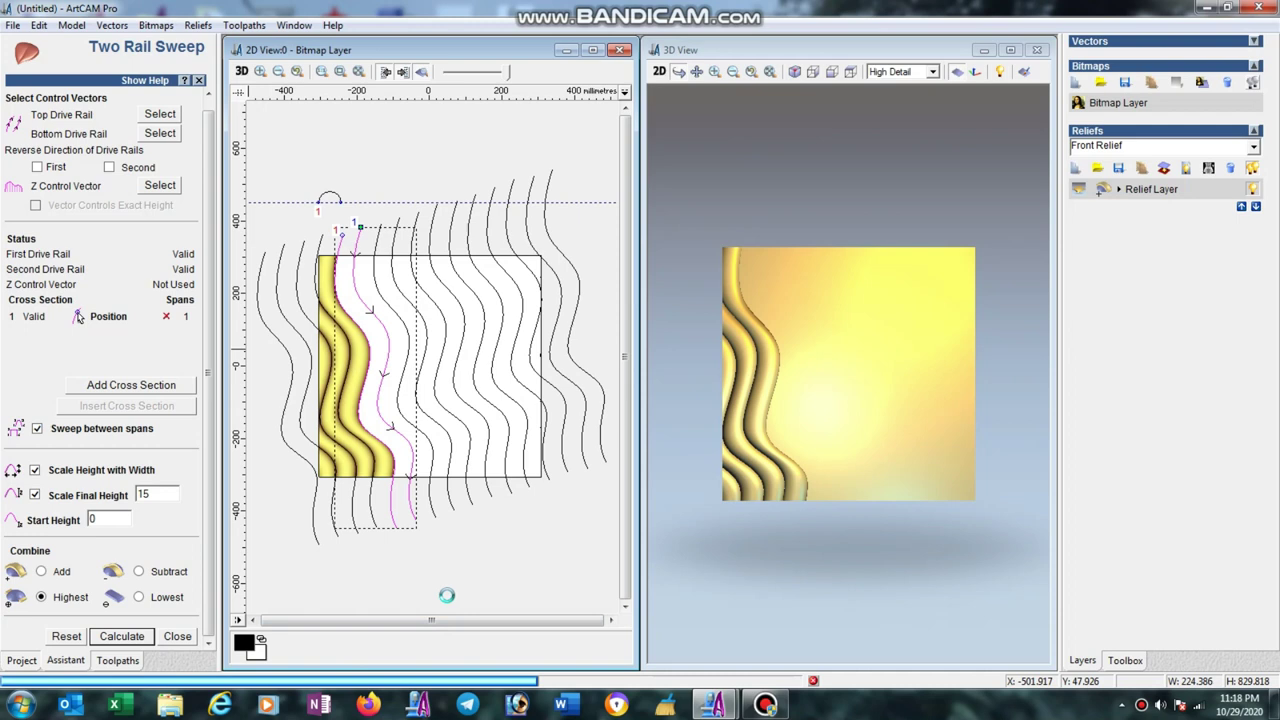
pyautogui.click(430, 521)
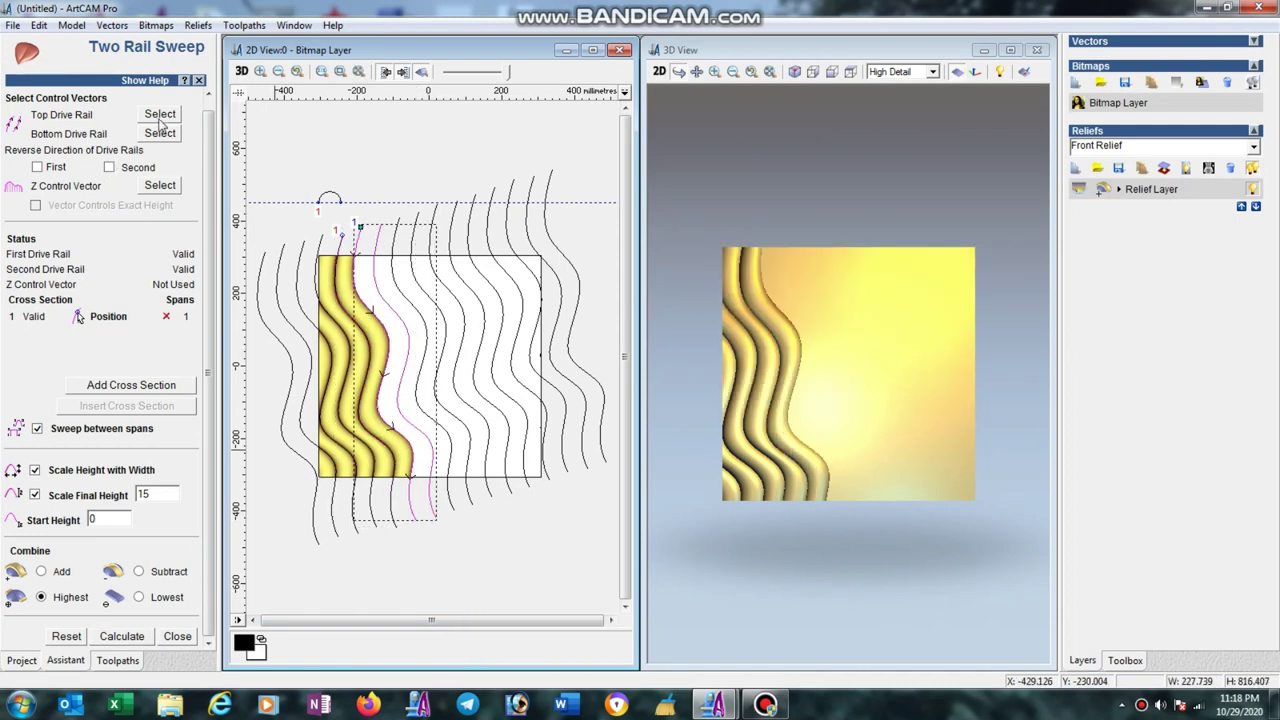
pyautogui.click(160, 117)
pyautogui.click(119, 638)
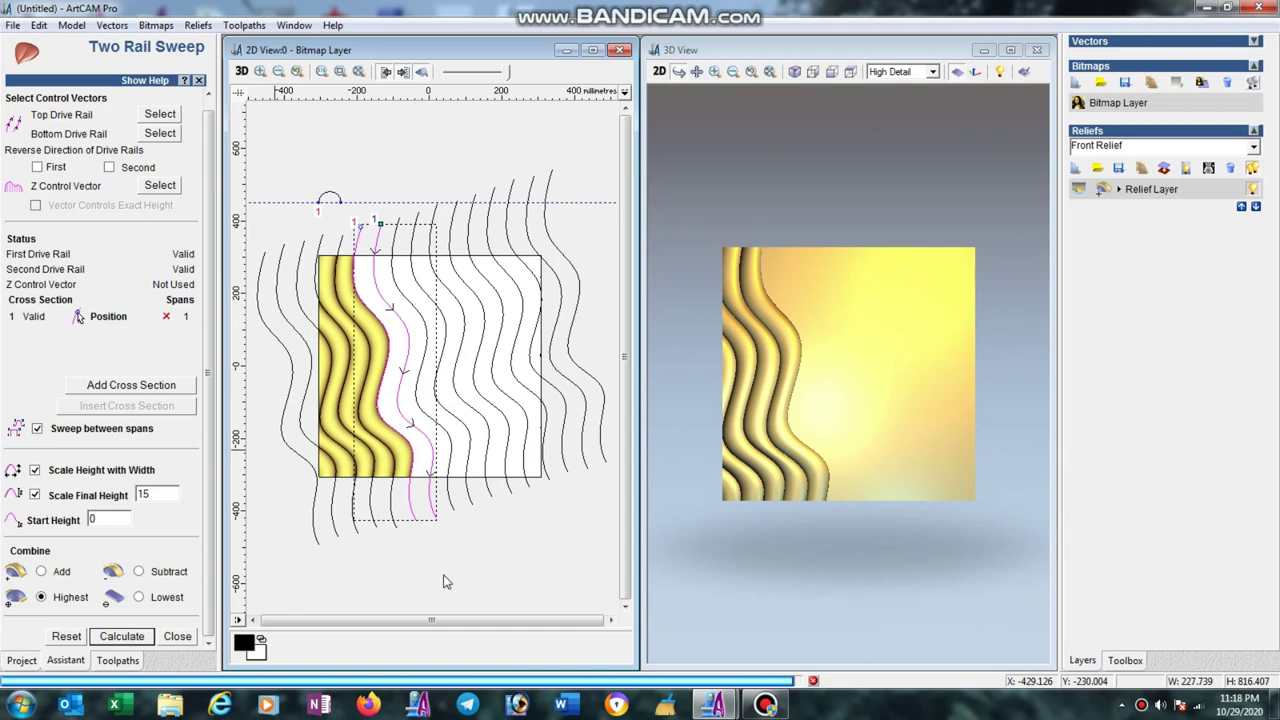
# Sweep another ribbon, then select the following wavy lines for the next sweep.
pyautogui.click(440, 517)
pyautogui.keyDown('shift'); pyautogui.click(452, 515); pyautogui.keyUp('shift')
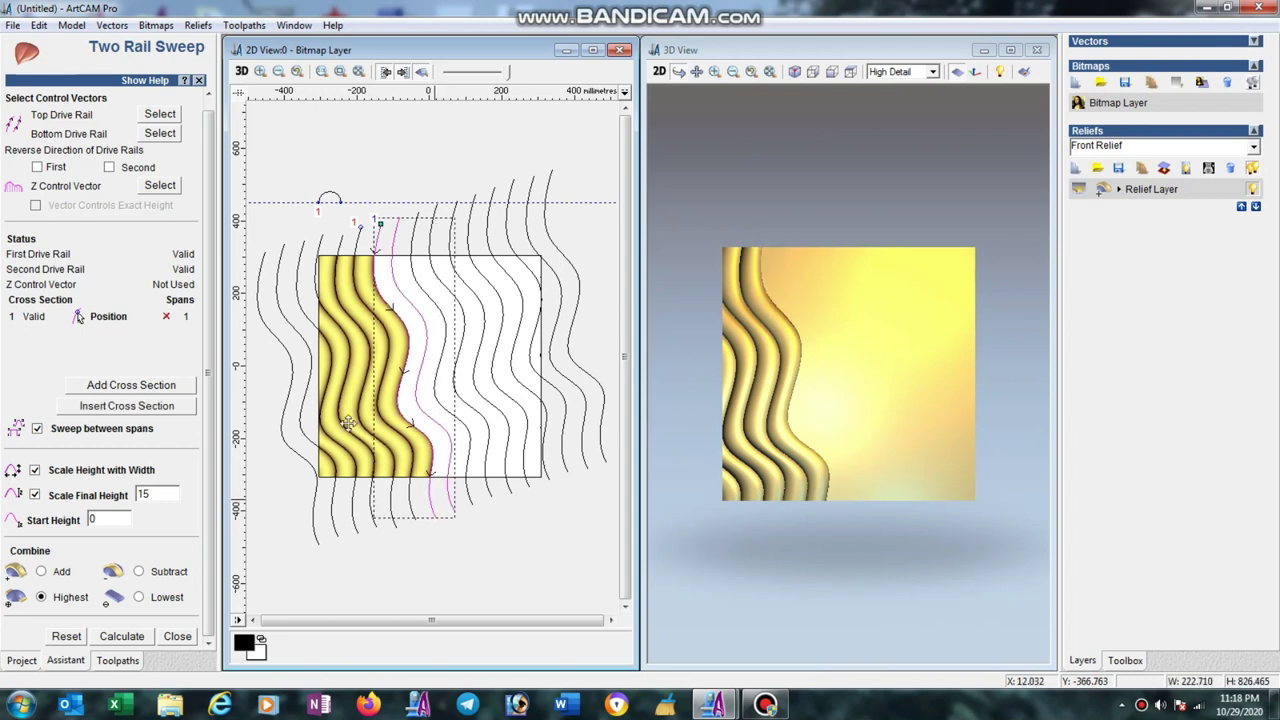
pyautogui.click(165, 115)
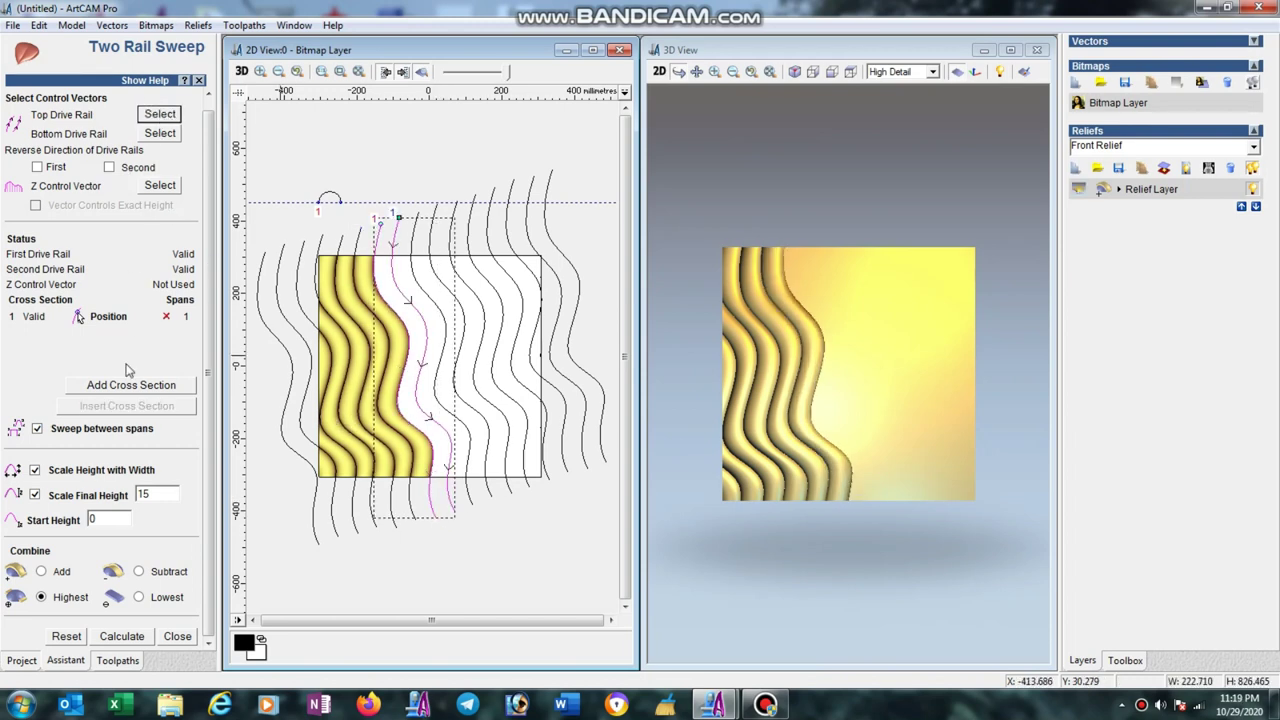
pyautogui.click(122, 637)
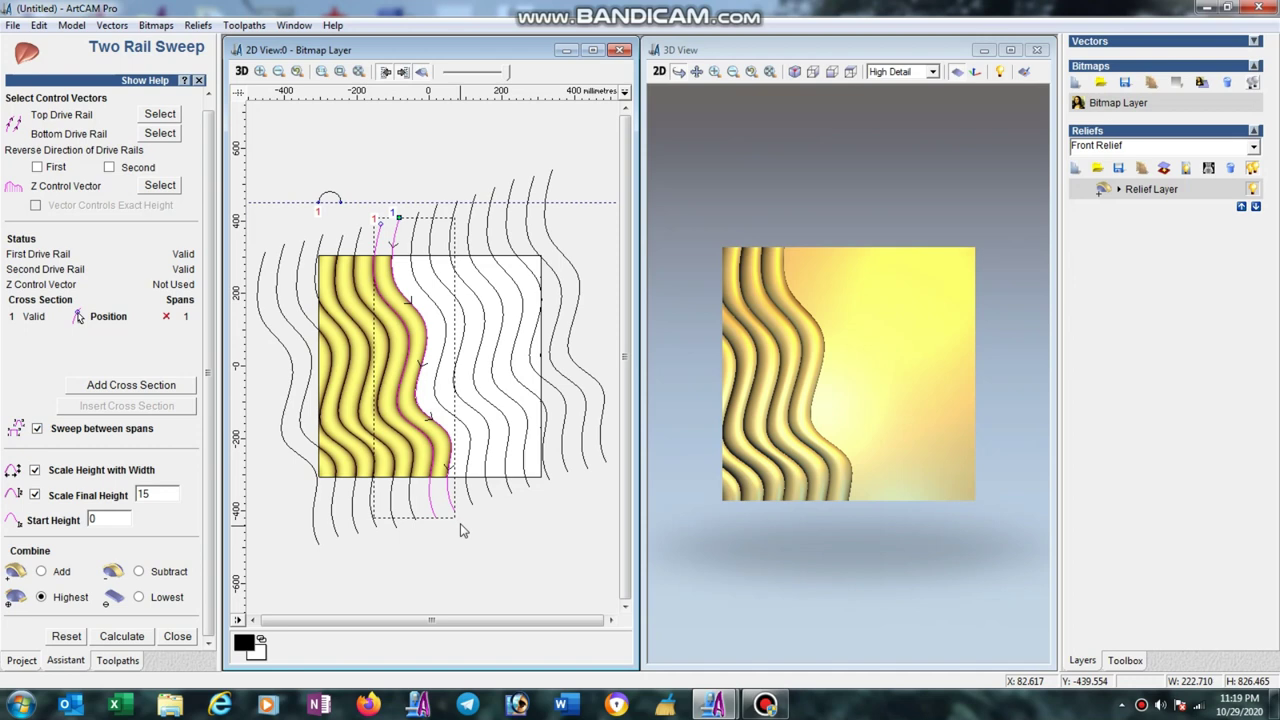
pyautogui.click(468, 539)
pyautogui.click(455, 511)
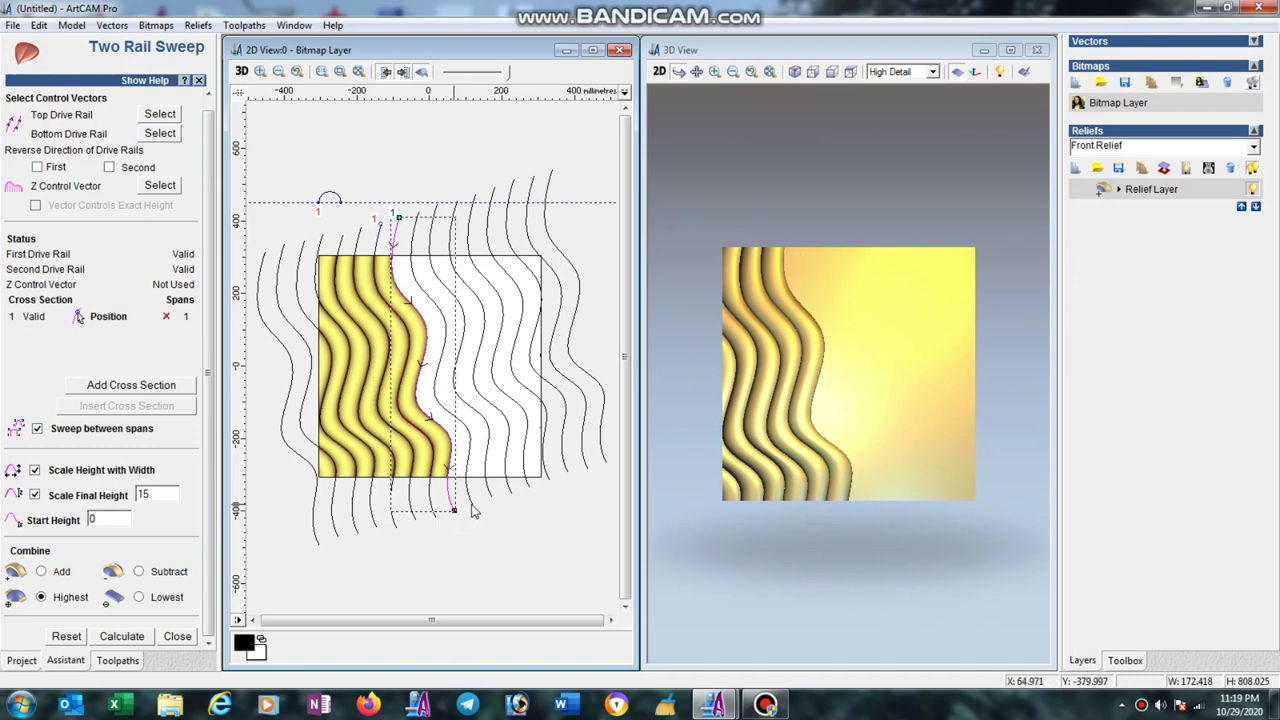
# Sweep two more ribbons along the next wavy rail pairs toward the centre.
pyautogui.keyDown('shift'); pyautogui.click(468, 510); pyautogui.keyUp('shift')
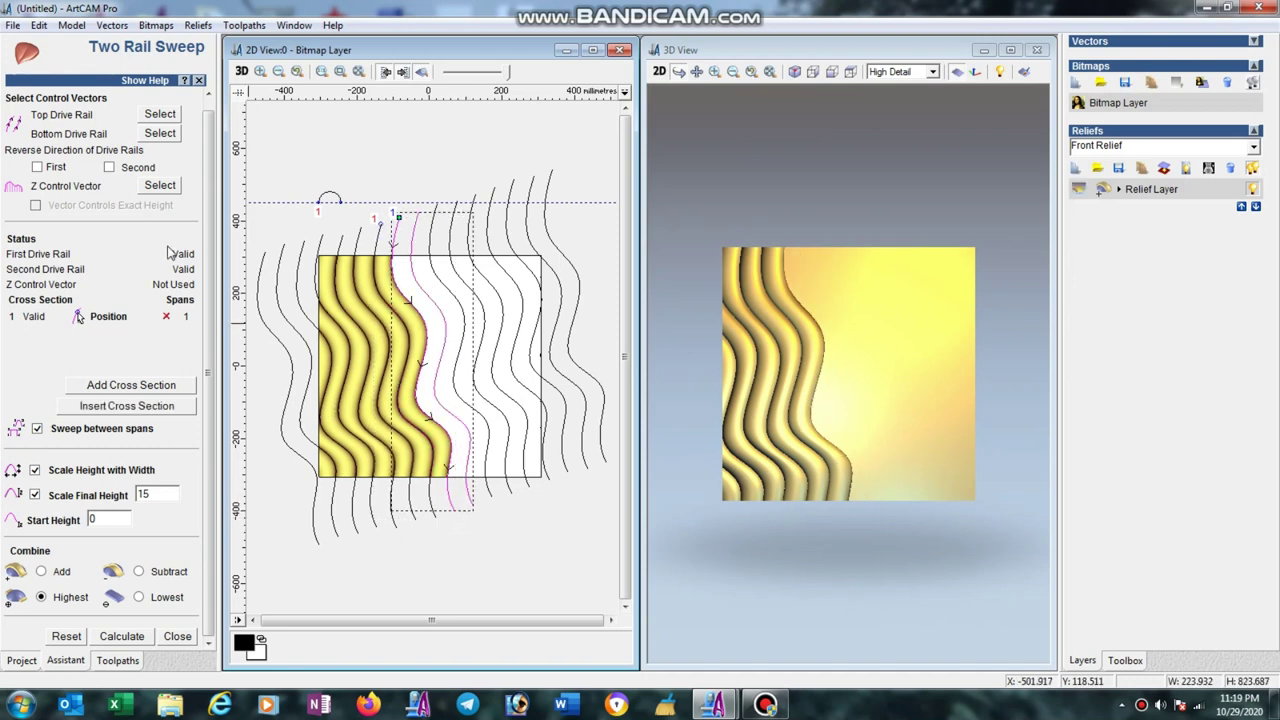
pyautogui.click(160, 114)
pyautogui.click(122, 637)
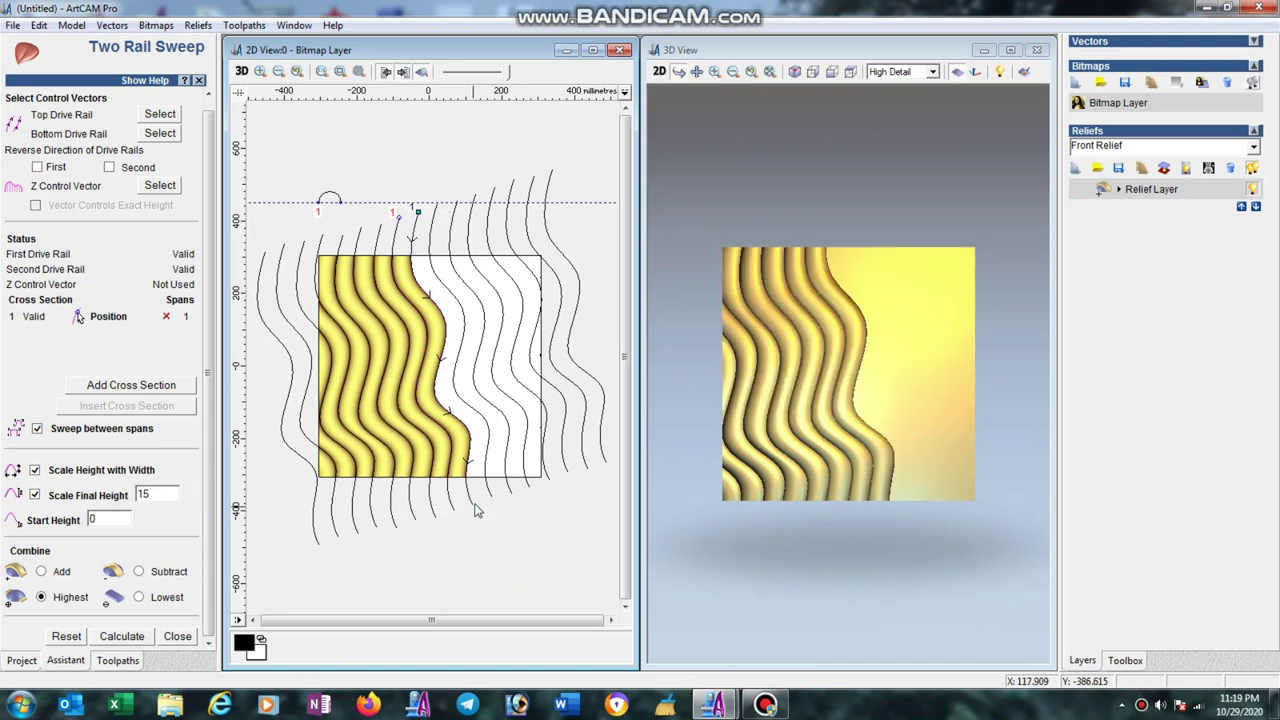
pyautogui.click(475, 508)
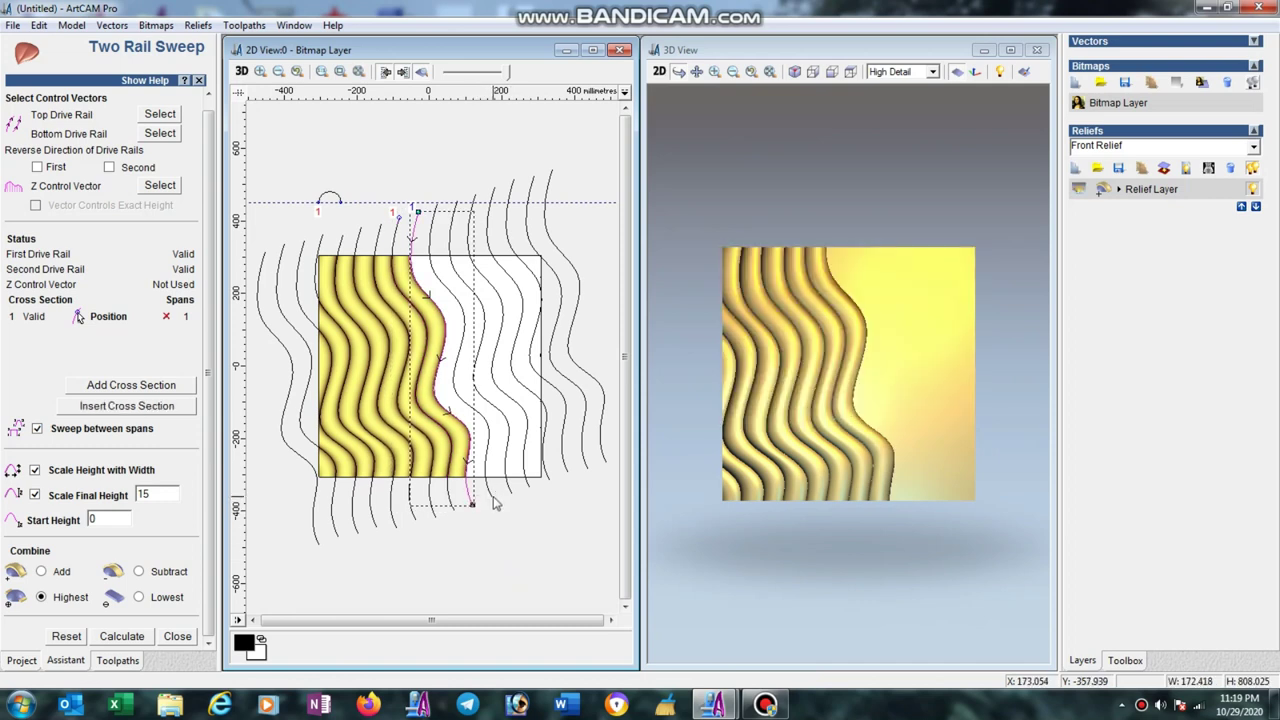
pyautogui.keyDown('shift'); pyautogui.click(491, 501); pyautogui.keyUp('shift')
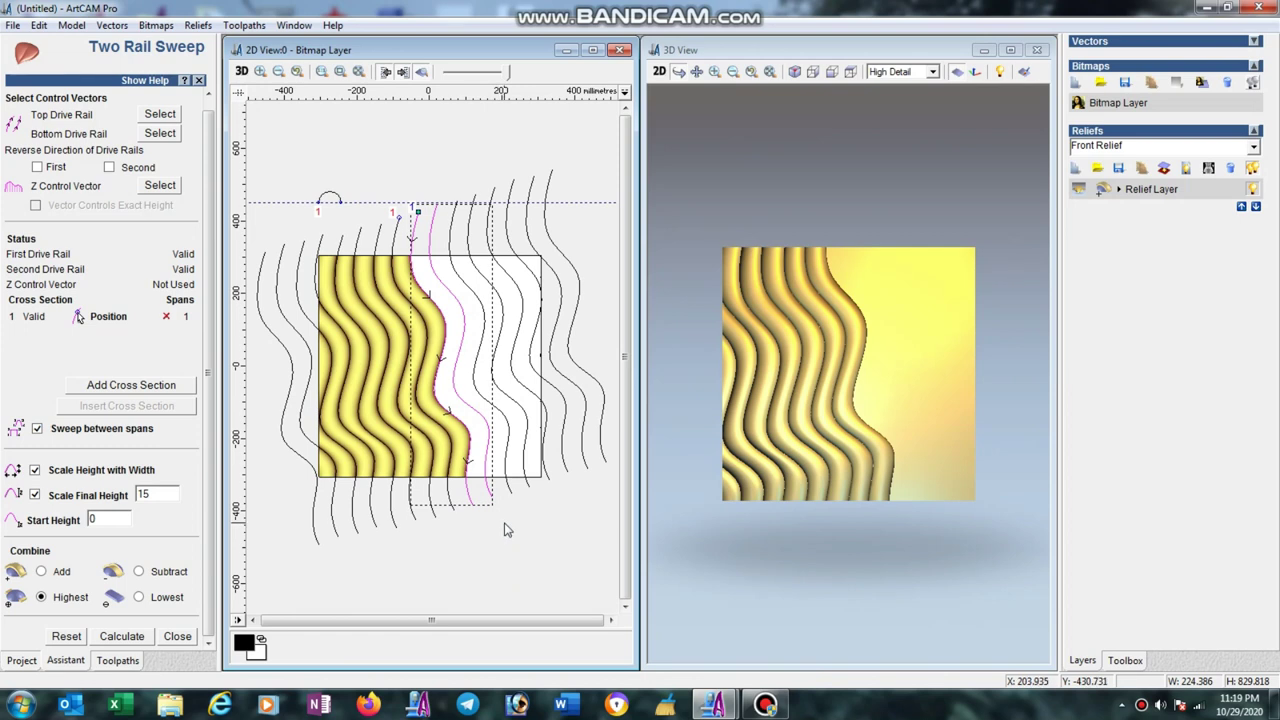
pyautogui.click(161, 115)
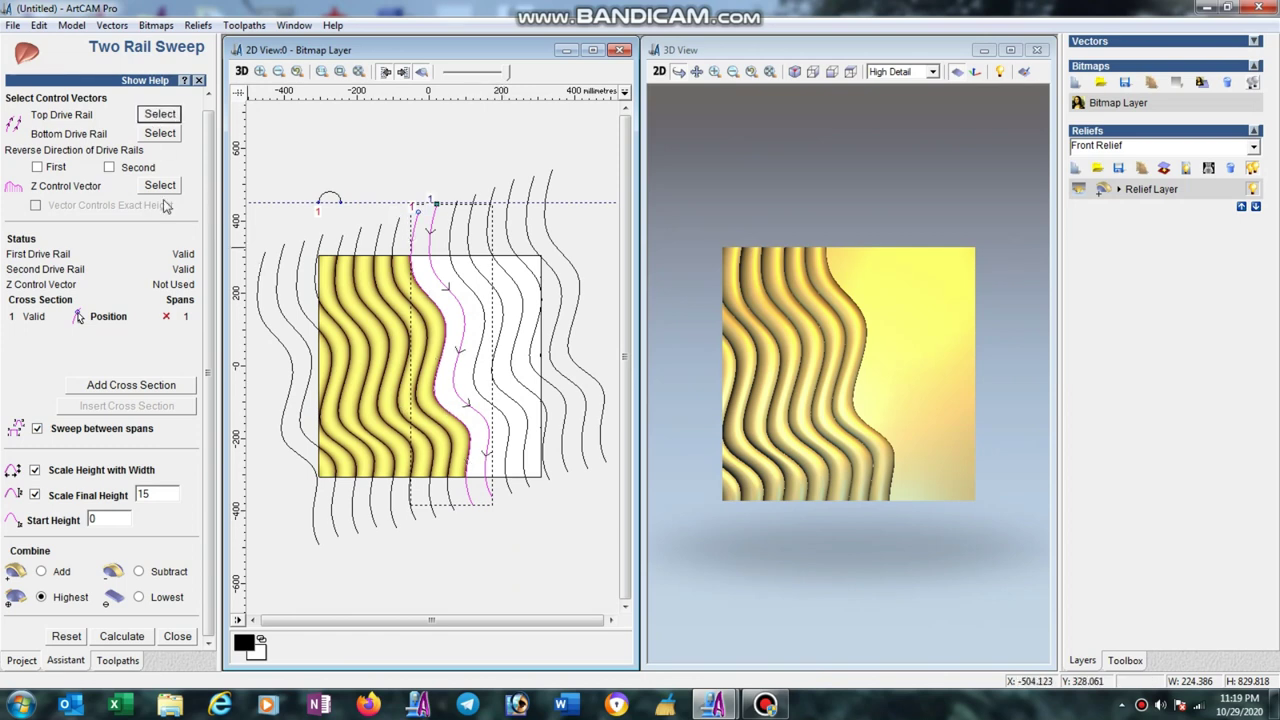
pyautogui.click(124, 637)
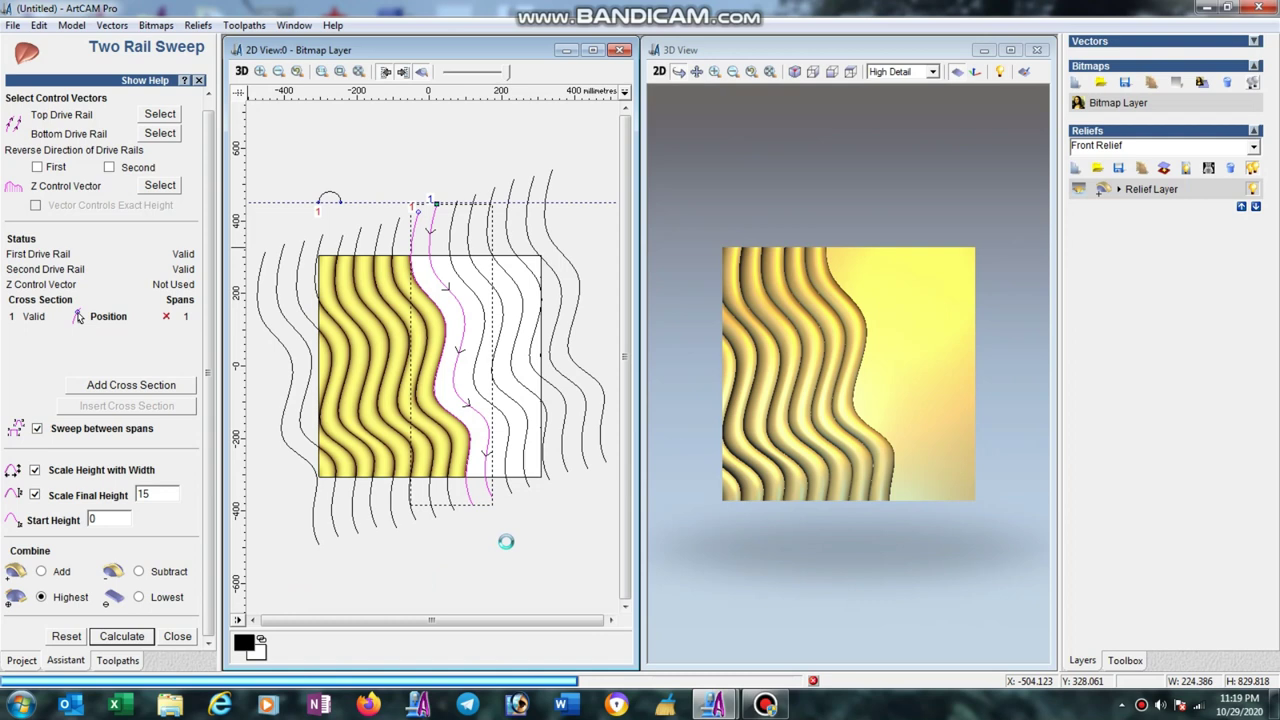
# Add the next two swept ribbons, recalculating one strip along the way.
pyautogui.click(512, 492)
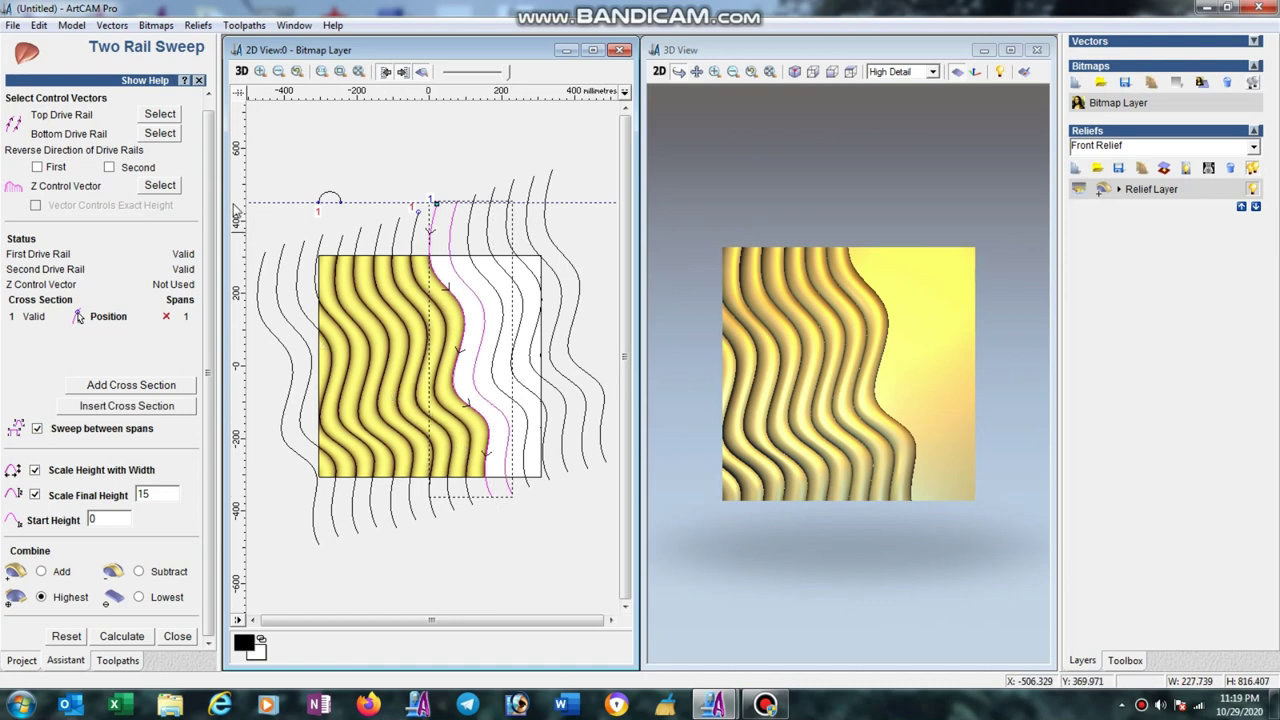
pyautogui.click(161, 116)
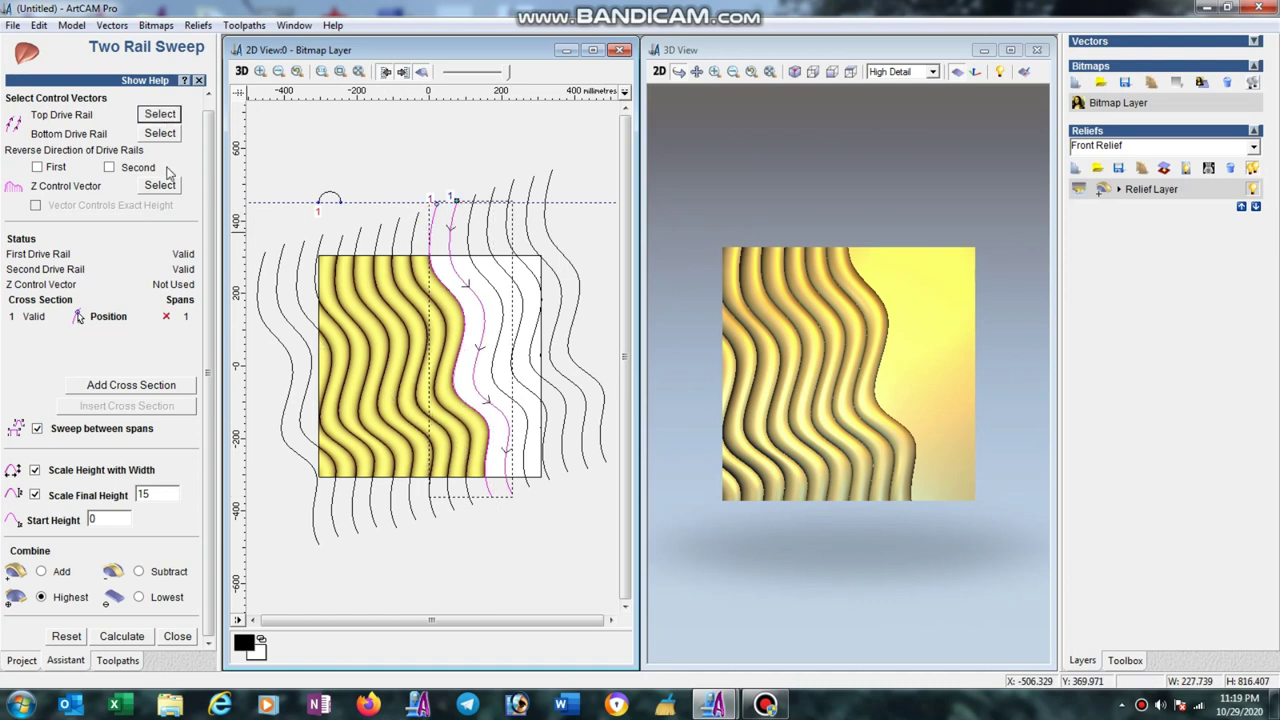
pyautogui.click(124, 638)
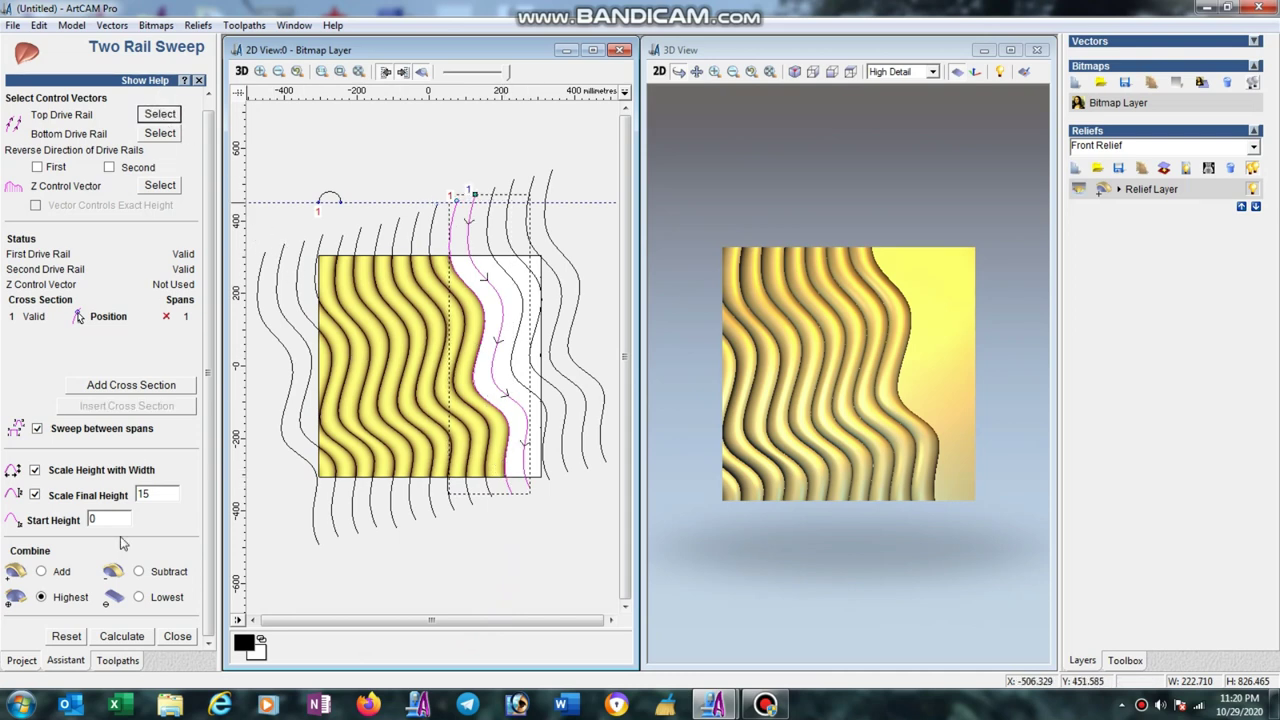
pyautogui.click(122, 637)
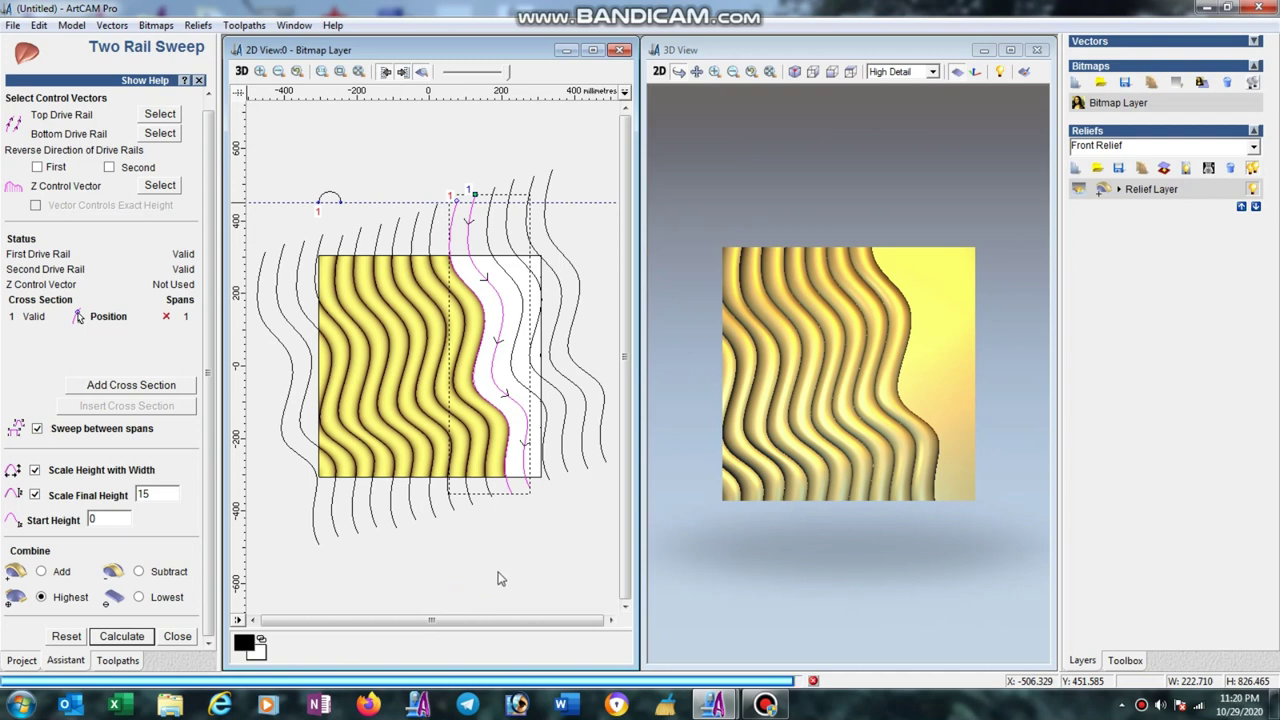
pyautogui.click(529, 487)
pyautogui.keyDown('shift'); pyautogui.click(546, 460); pyautogui.keyUp('shift')
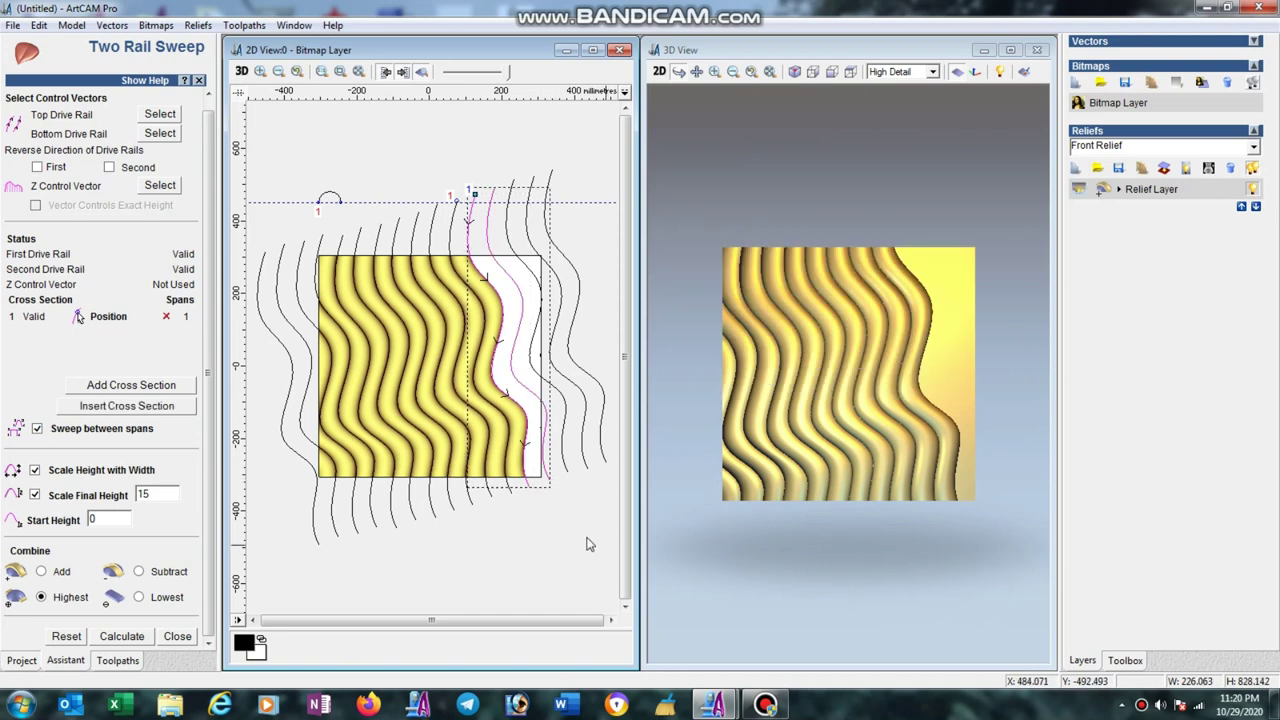
pyautogui.click(160, 115)
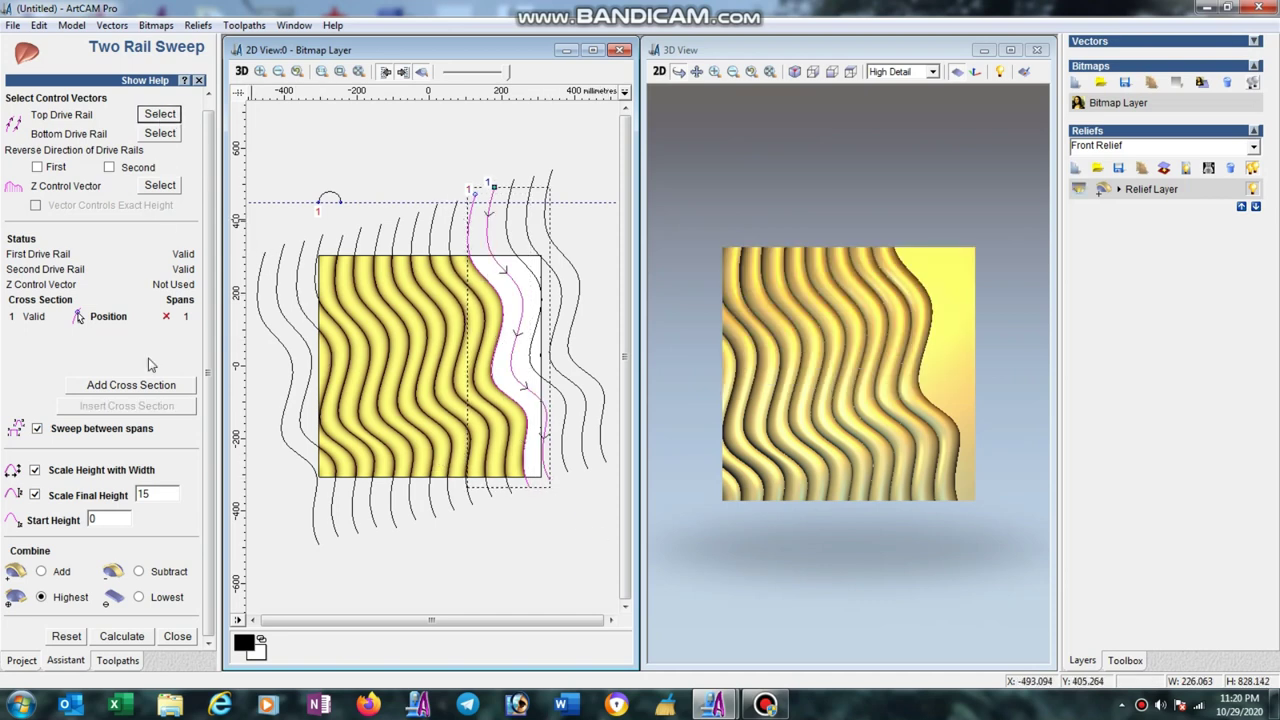
pyautogui.click(122, 637)
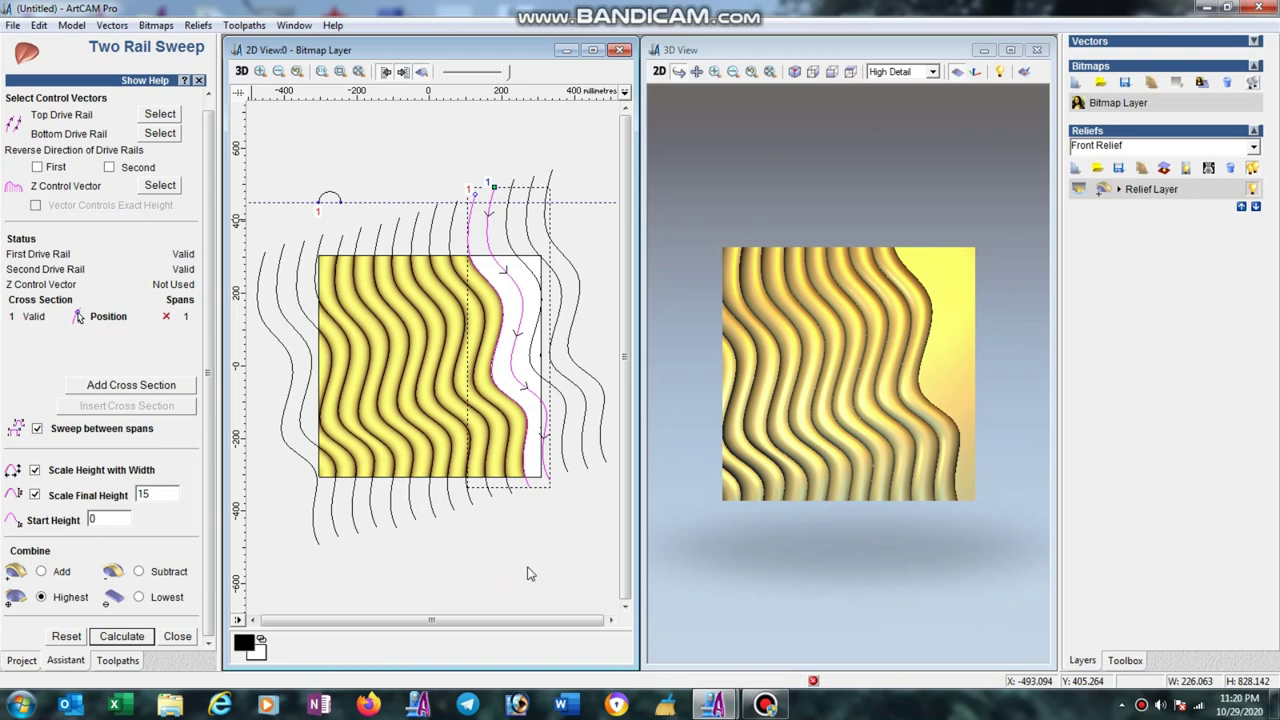
# Sweep the last ribbons up to the rightmost wavy line at final height 15.
pyautogui.click(548, 476)
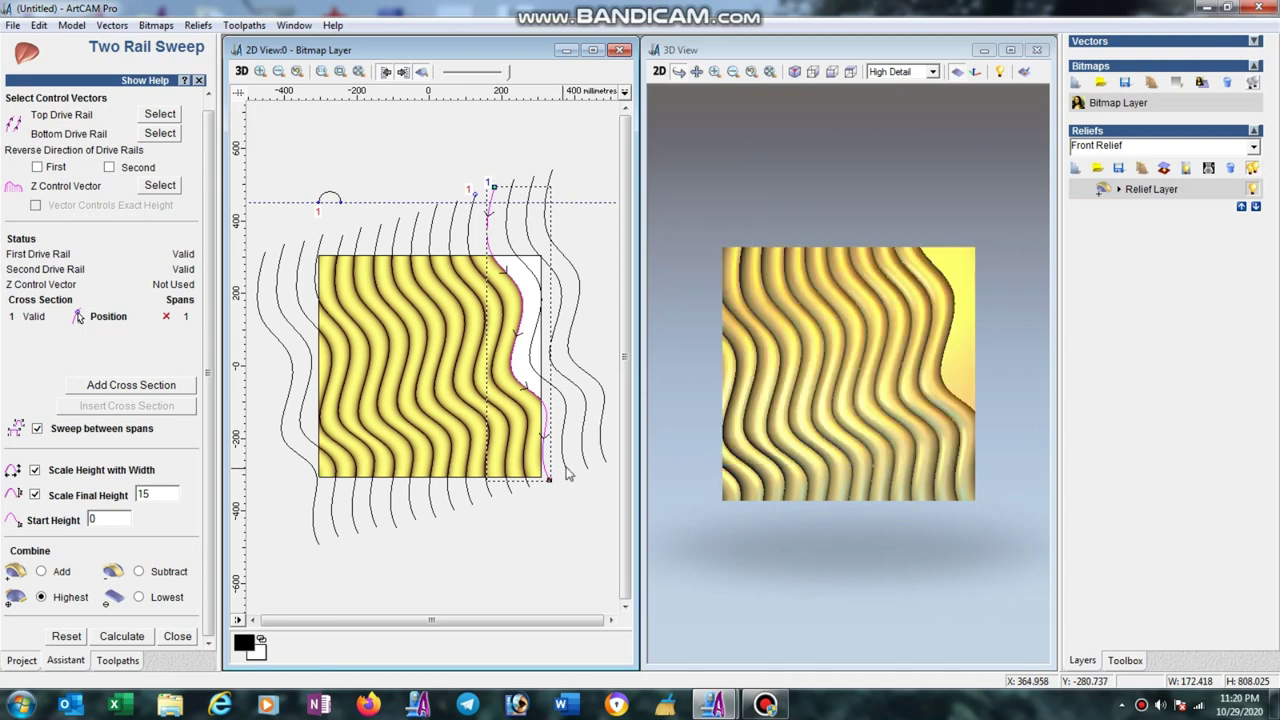
pyautogui.keyDown('shift'); pyautogui.click(565, 474); pyautogui.keyUp('shift')
pyautogui.click(176, 118)
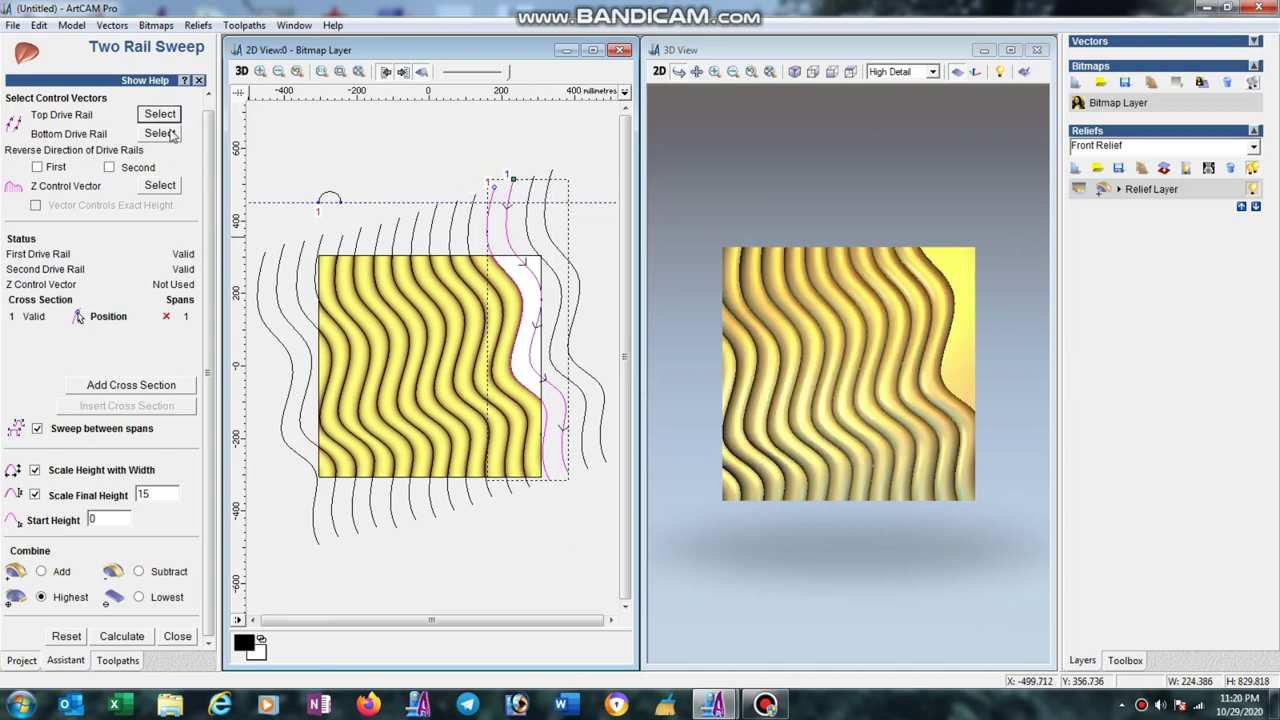
pyautogui.click(137, 634)
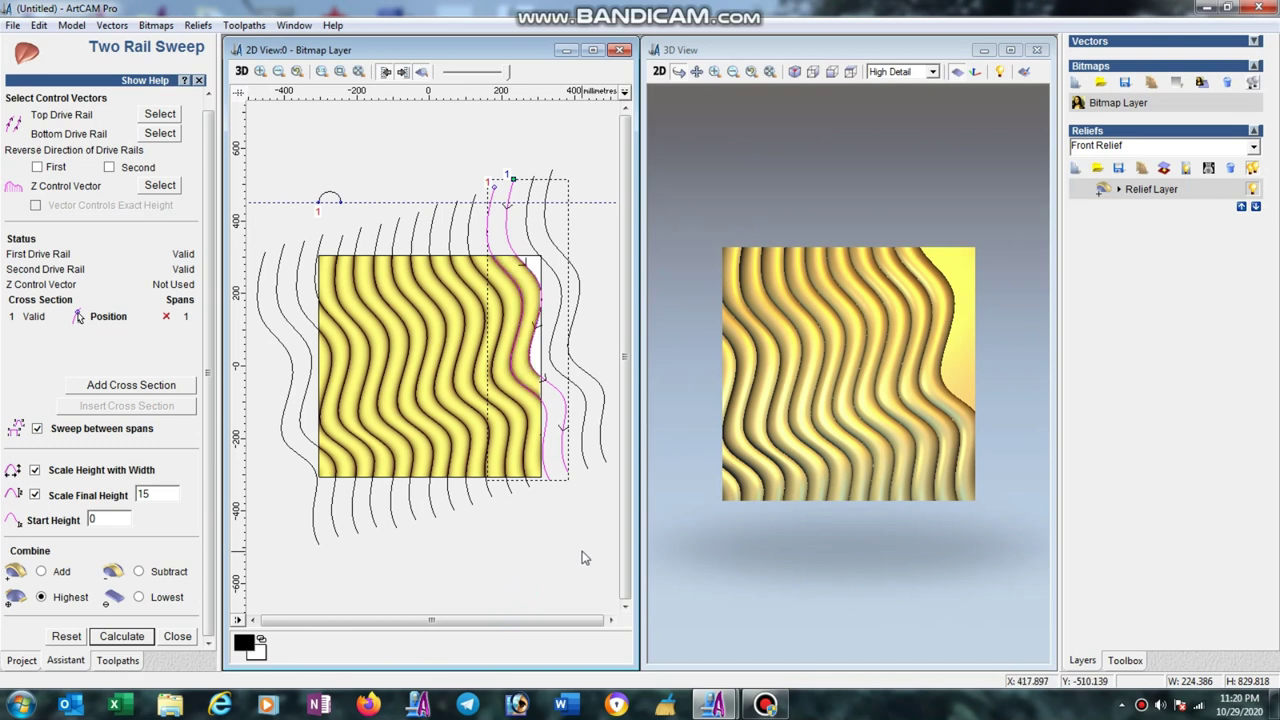
pyautogui.click(566, 470)
pyautogui.keyDown('shift'); pyautogui.click(585, 466); pyautogui.keyUp('shift')
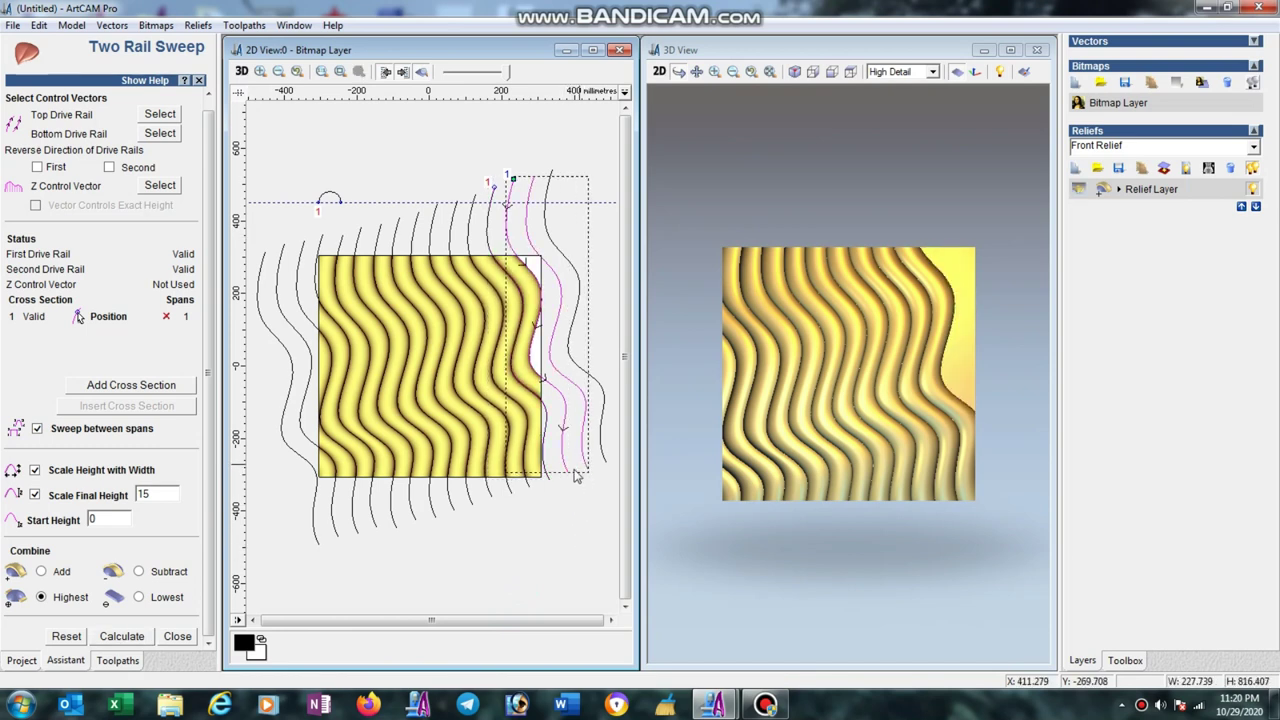
pyautogui.click(160, 114)
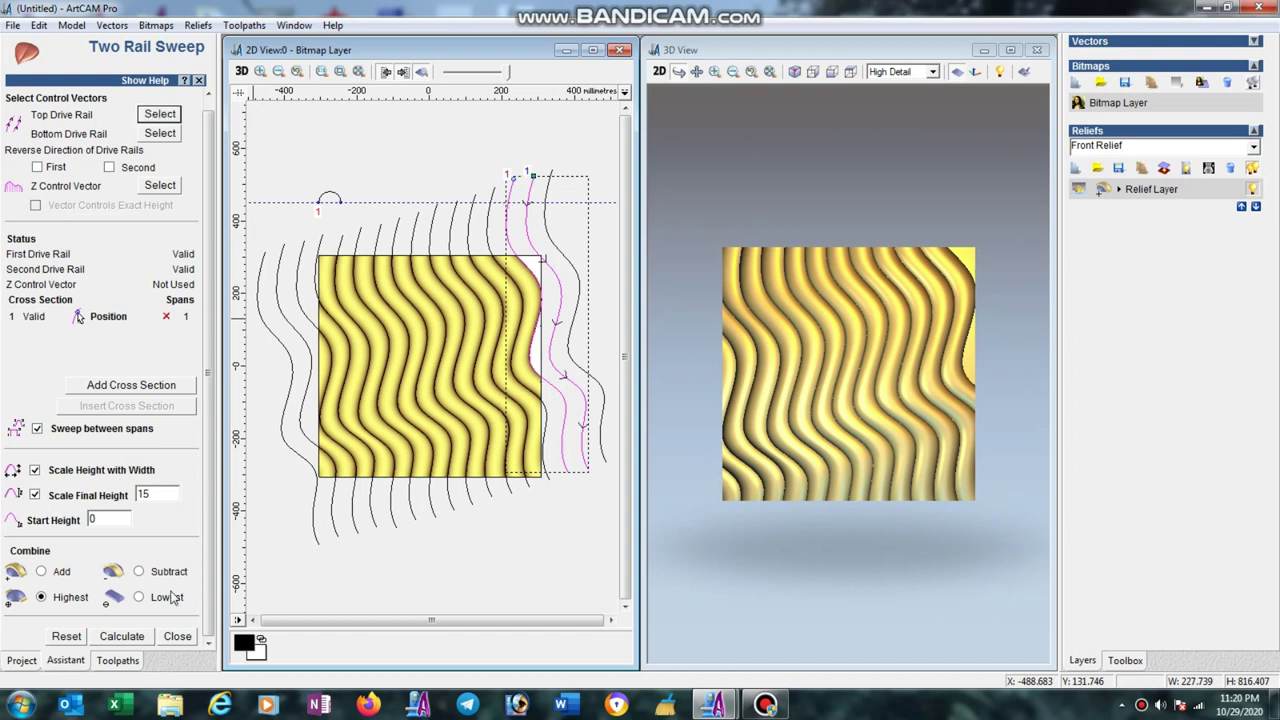
pyautogui.click(127, 640)
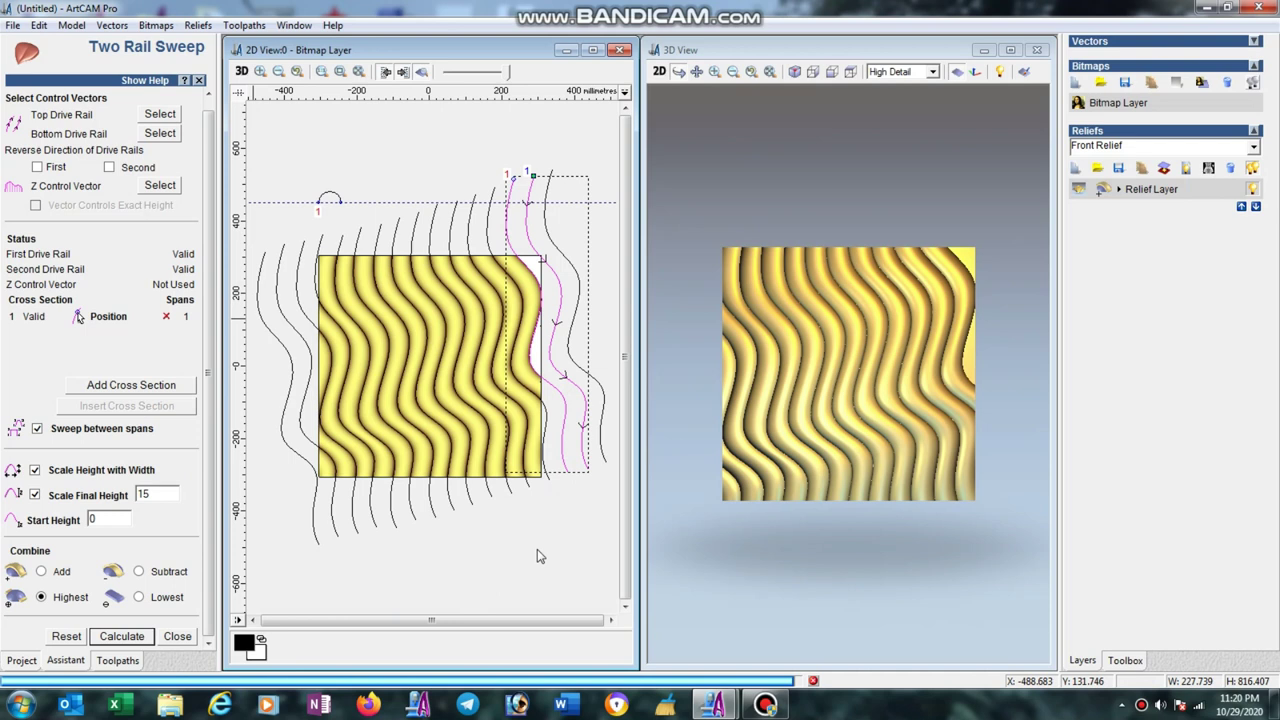
pyautogui.click(586, 467)
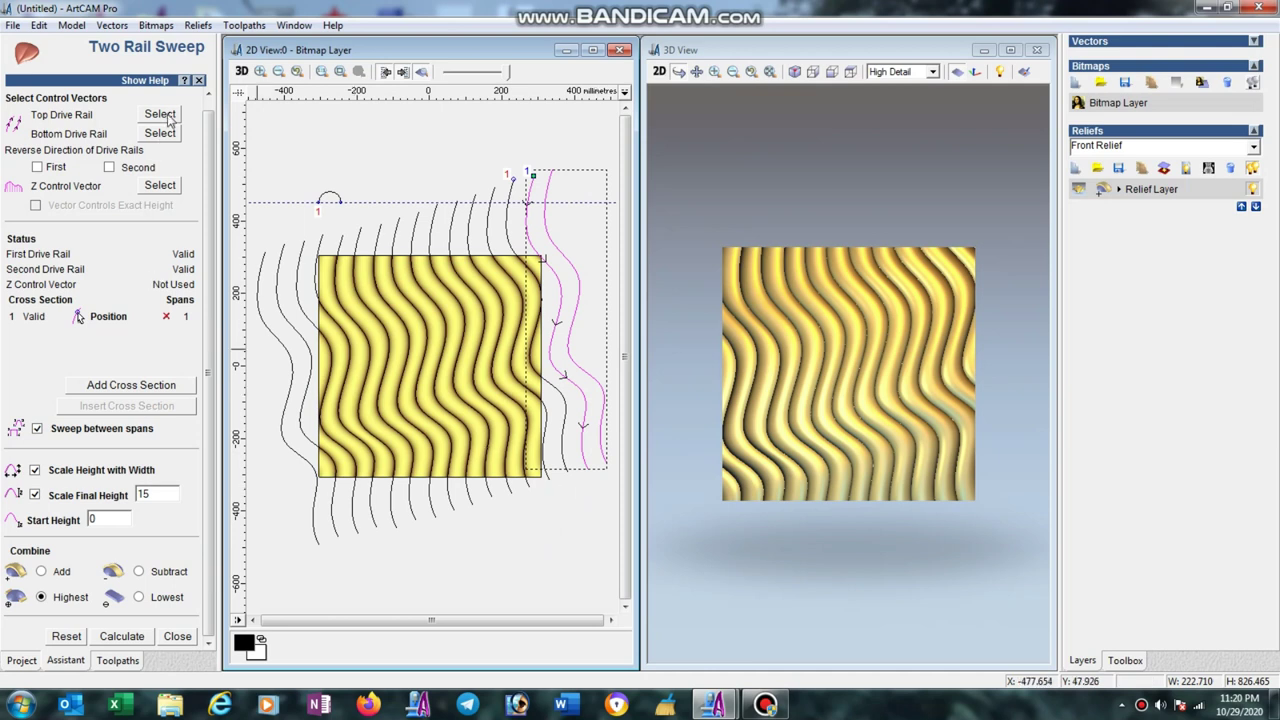
pyautogui.click(161, 115)
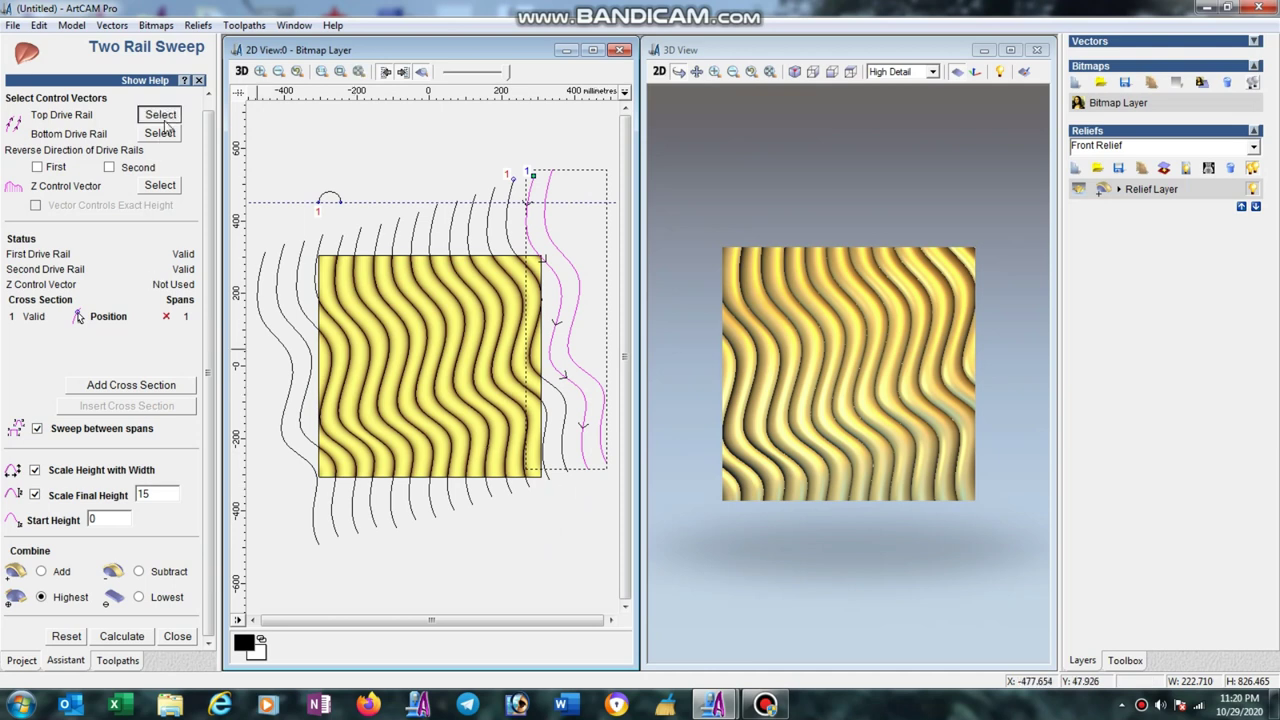
pyautogui.click(128, 637)
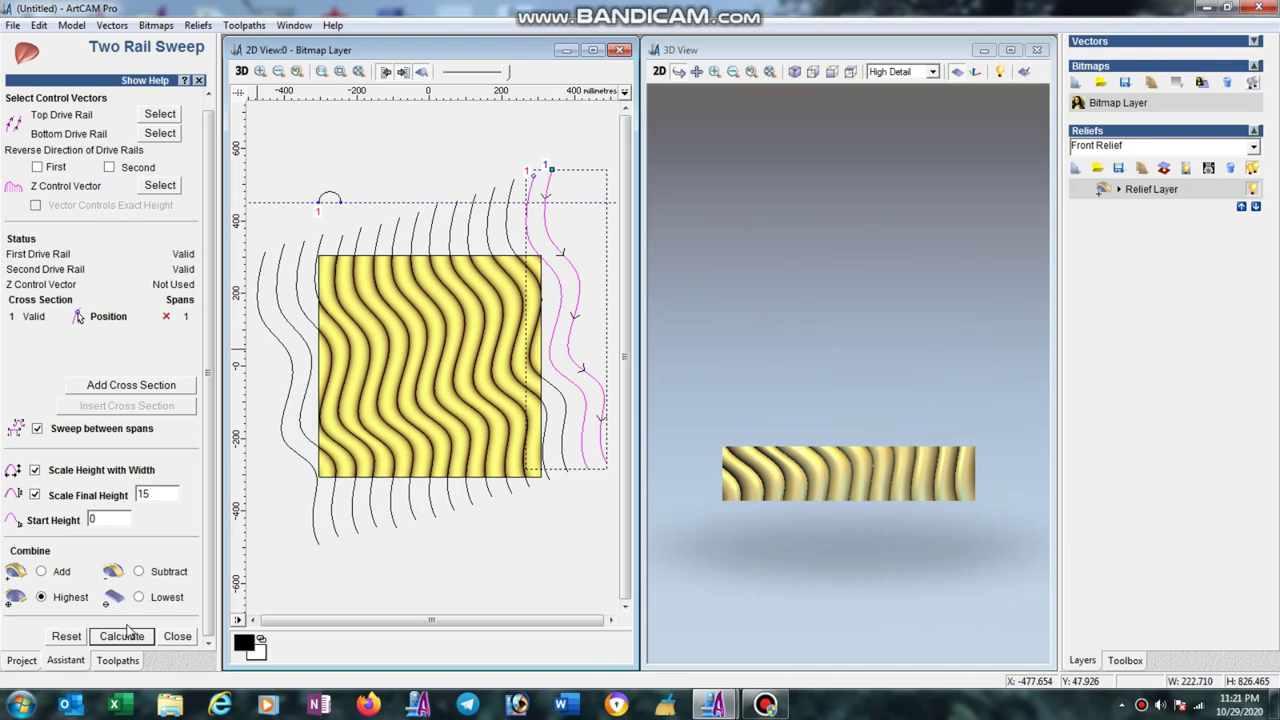
# Close the sweep panel and inspect the ribbed relief in a maximized, orbited 3D view.
pyautogui.click(177, 636)
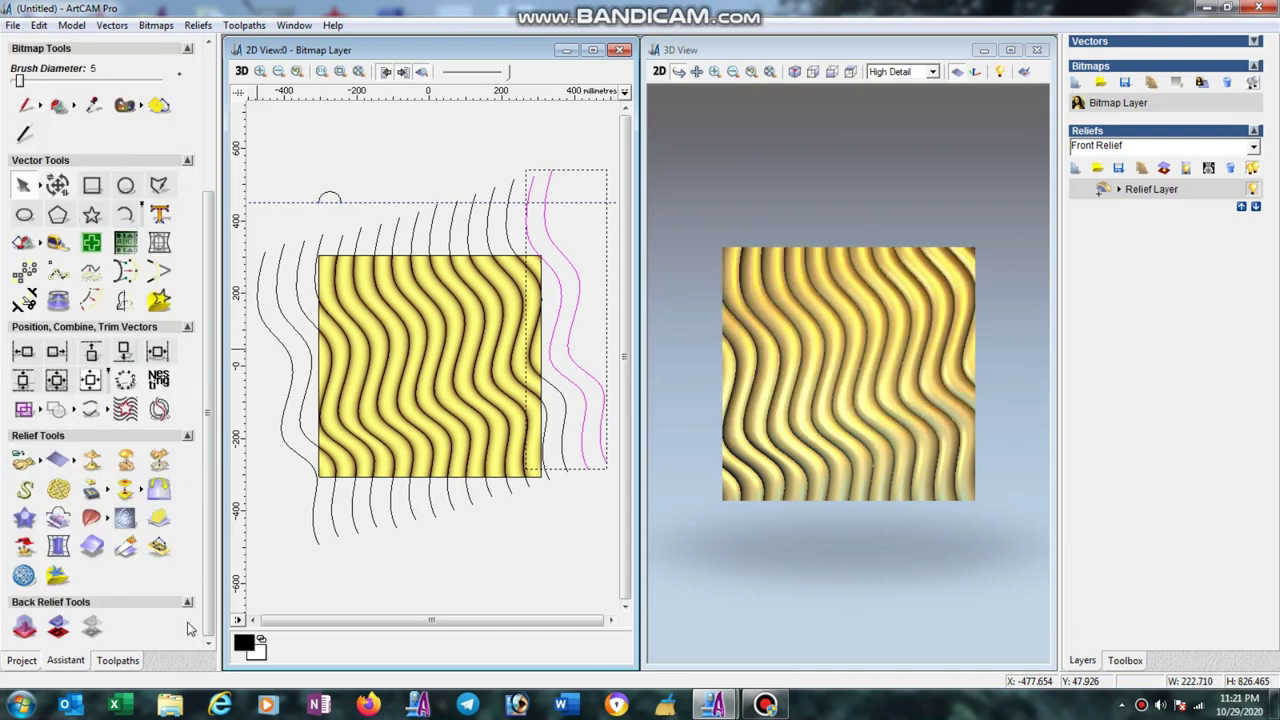
pyautogui.click(1008, 50)
pyautogui.moveTo(737, 334)
pyautogui.mouseDown()
pyautogui.moveTo(694, 432)
pyautogui.moveTo(831, 377)
pyautogui.moveTo(813, 290)
pyautogui.moveTo(720, 391)
pyautogui.moveTo(491, 343)
pyautogui.moveTo(589, 123)
pyautogui.moveTo(600, 286)
pyautogui.moveTo(883, 471)
pyautogui.moveTo(900, 466)
pyautogui.moveTo(648, 455)
pyautogui.mouseUp()
pyautogui.scroll(3, 654, 457)
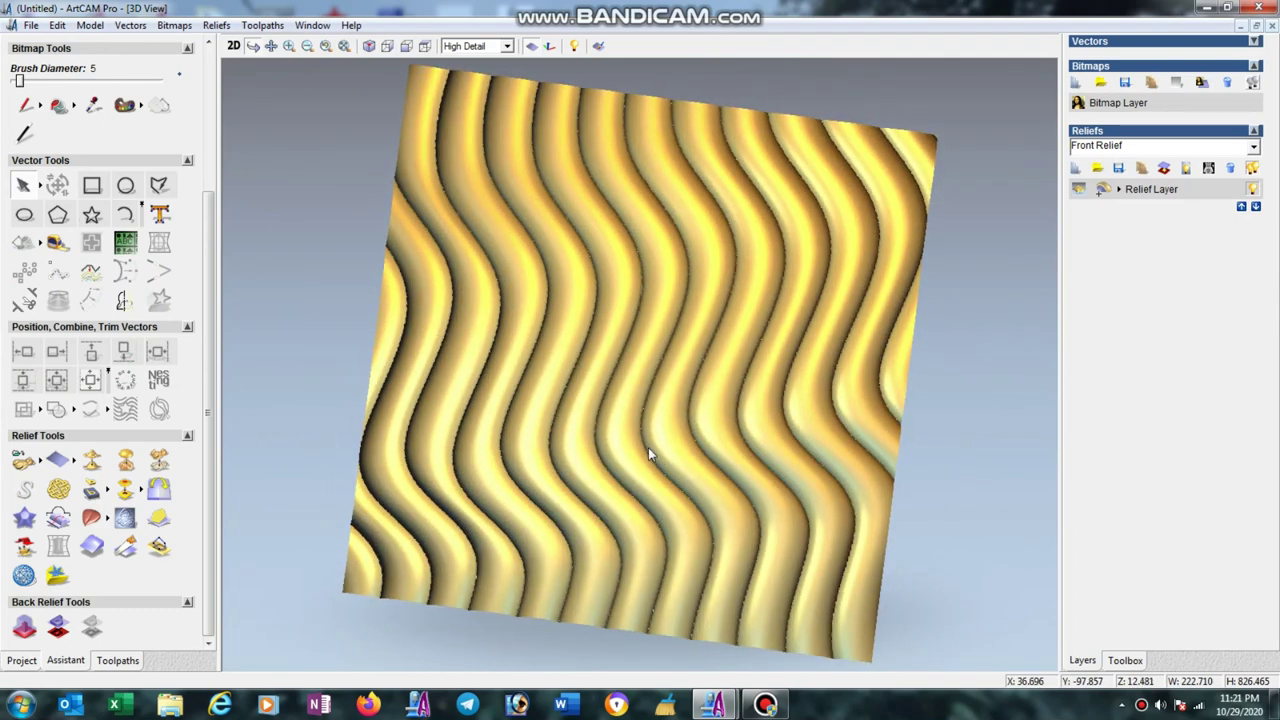
# Tile the 3D and 2D views vertically and show the Toolpaths operations.
pyautogui.click(312, 25)
pyautogui.click(325, 57)
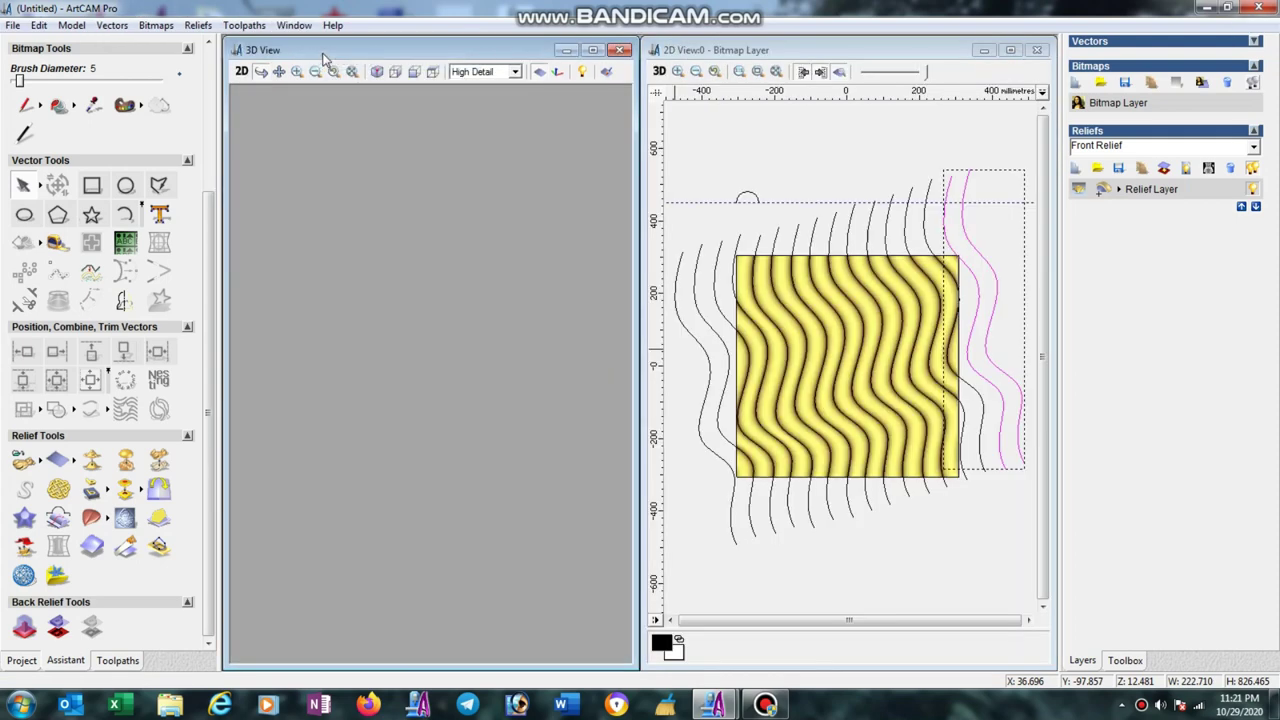
pyautogui.click(117, 660)
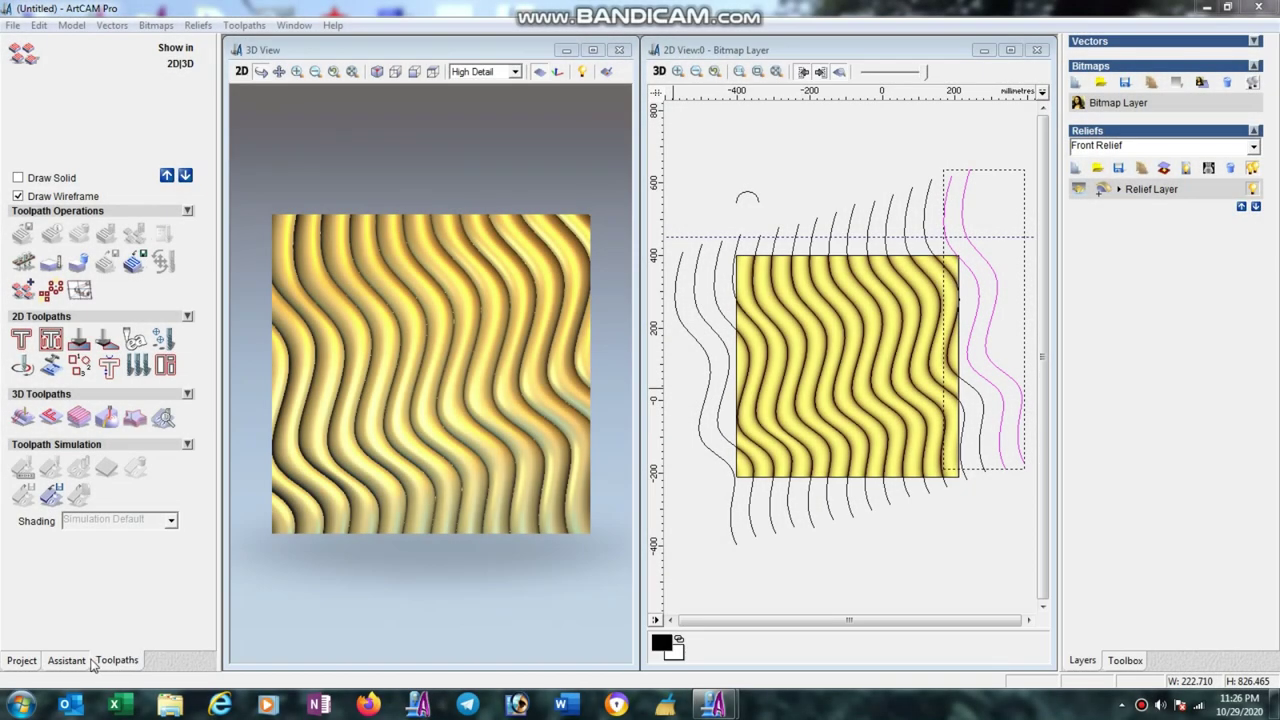
# Start a Machine Relief toolpath and expand its Machine Safe Z settings.
pyautogui.click(67, 661)
pyautogui.click(112, 661)
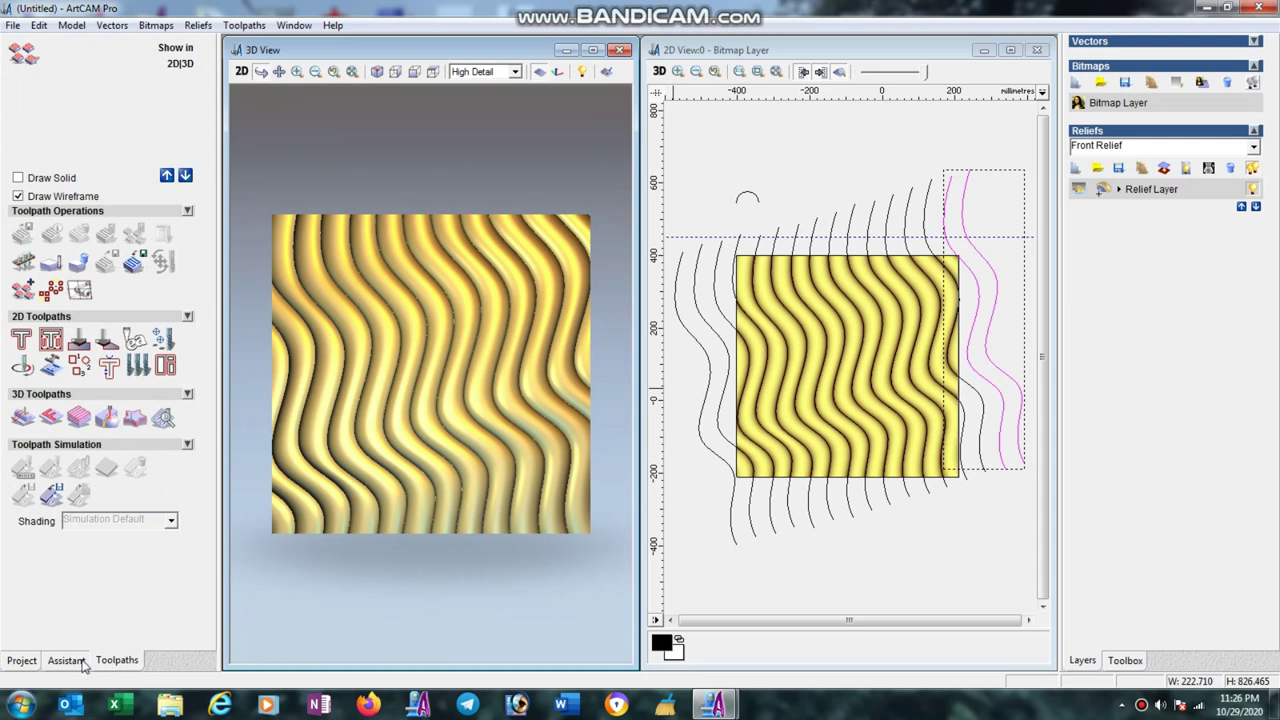
pyautogui.click(67, 661)
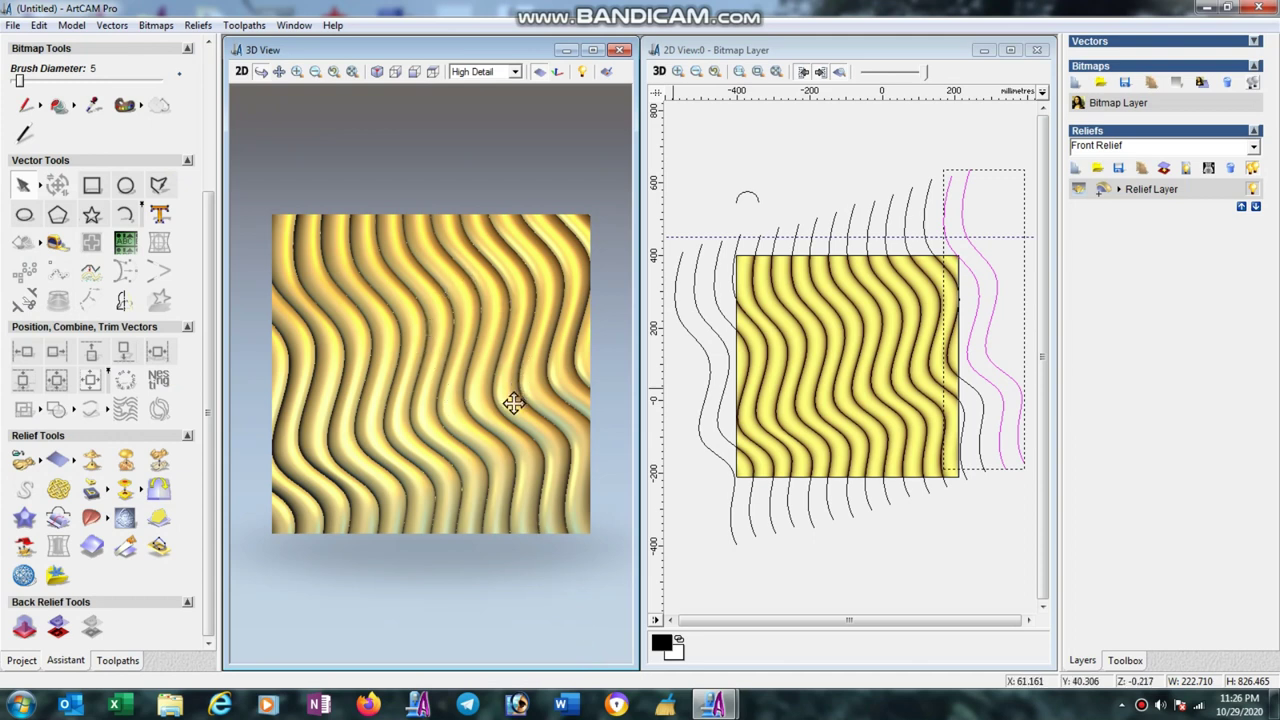
pyautogui.click(136, 666)
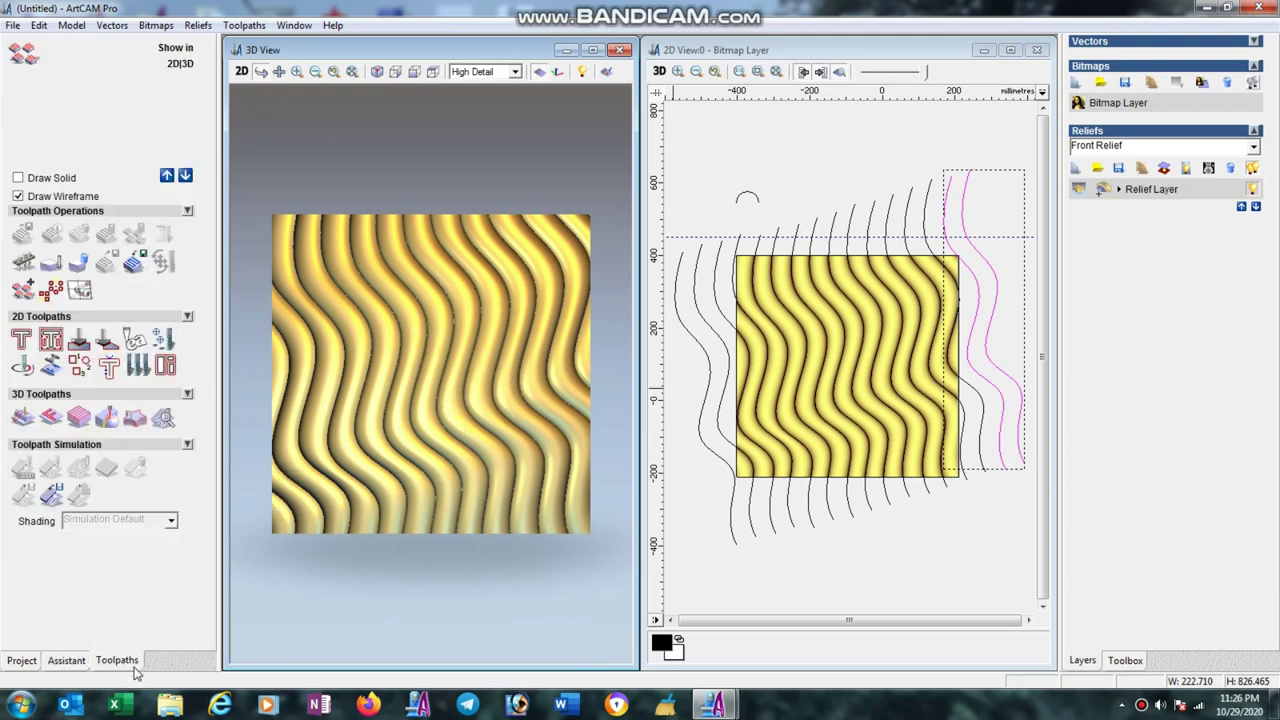
pyautogui.click(23, 419)
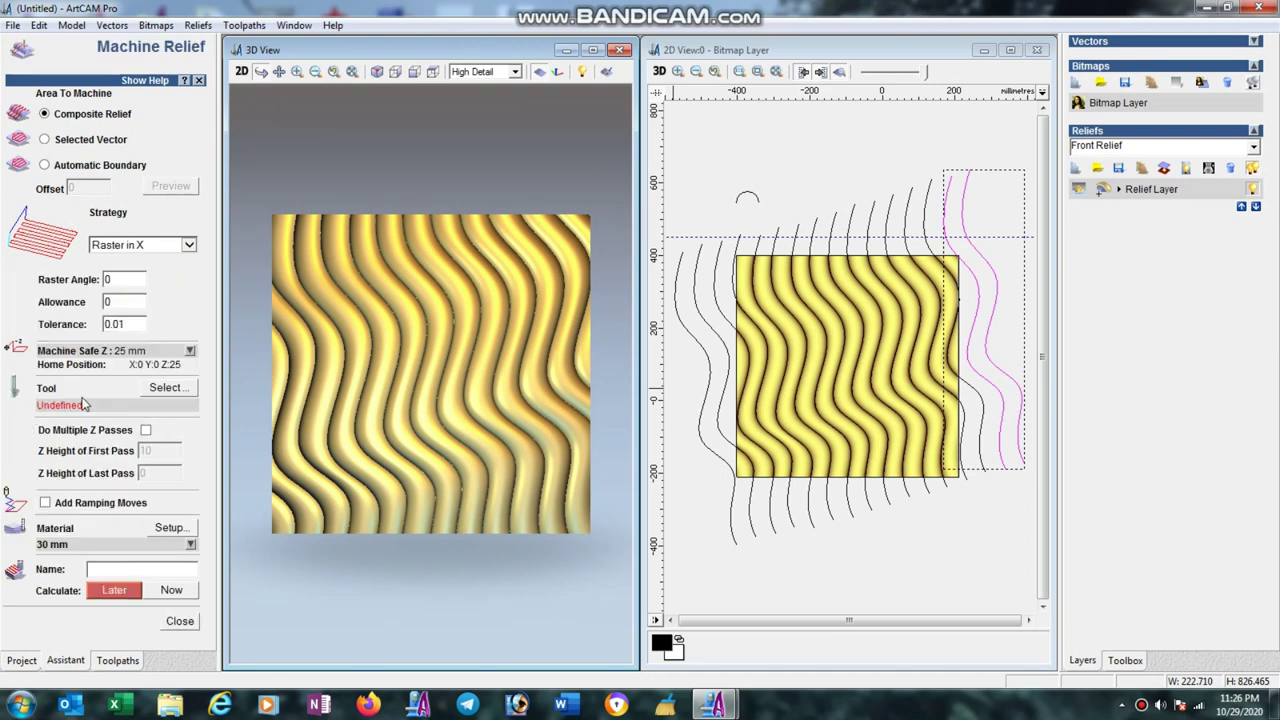
pyautogui.click(190, 351)
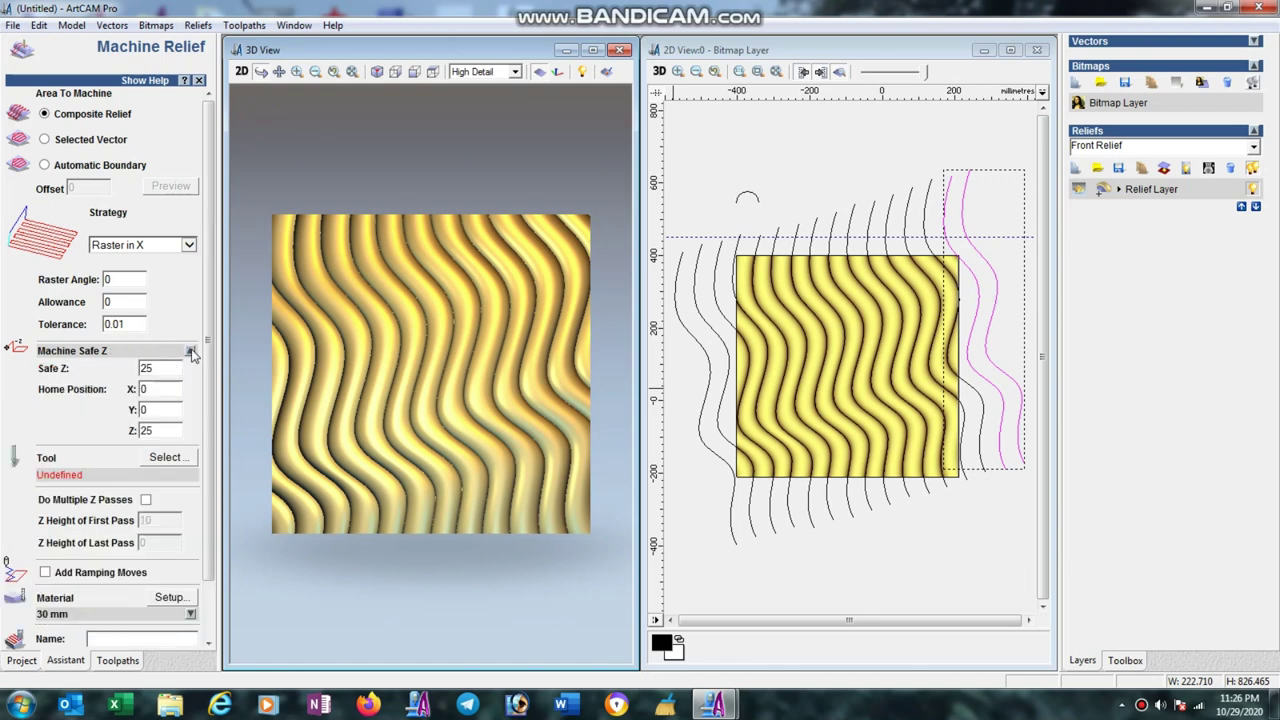
# Select the Ball Nose 6 mm cutter with its stepover edited to 10% (0.6 mm).
pyautogui.click(166, 457)
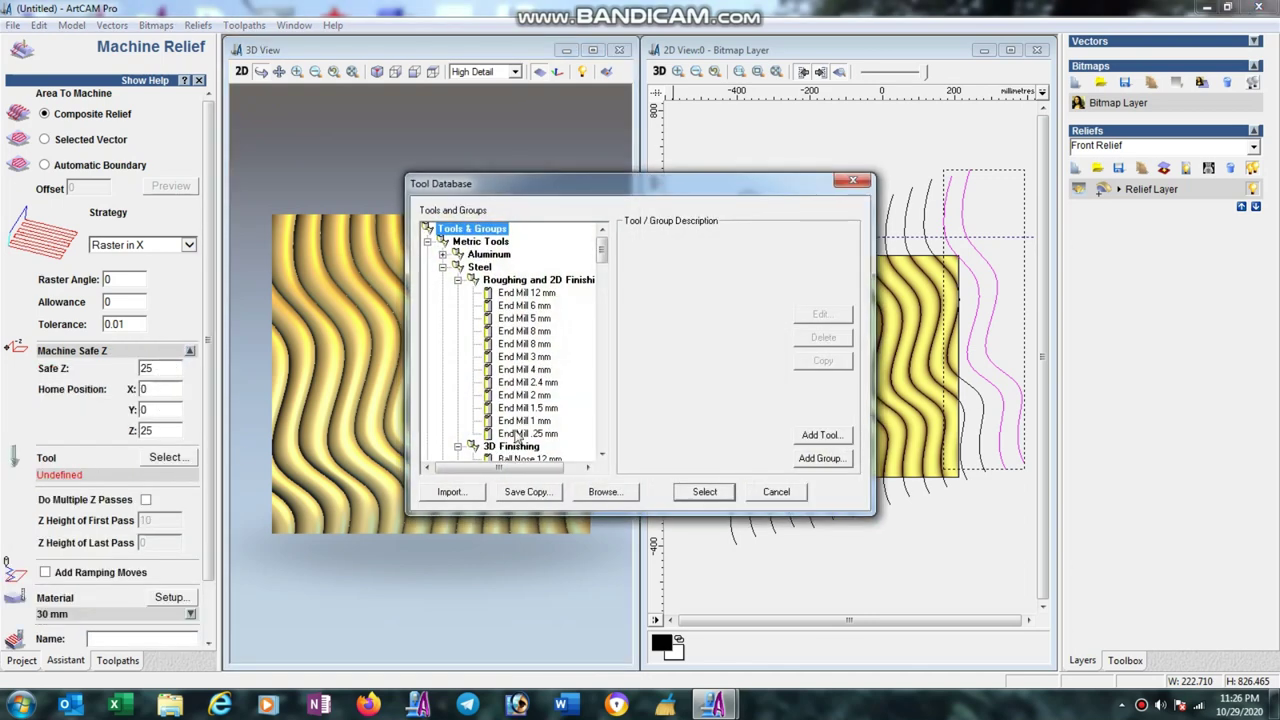
pyautogui.click(602, 455)
pyautogui.click(602, 455)
pyautogui.click(602, 455)
pyautogui.click(602, 455)
pyautogui.click(602, 455)
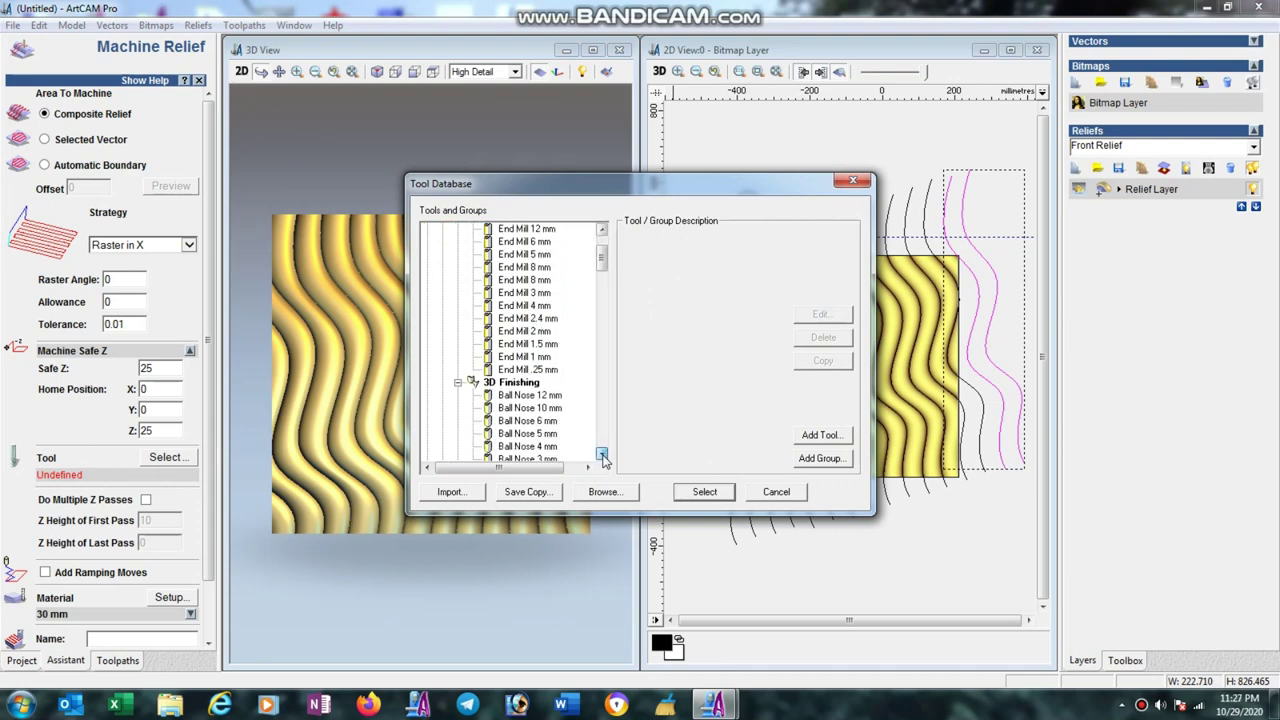
pyautogui.click(545, 421)
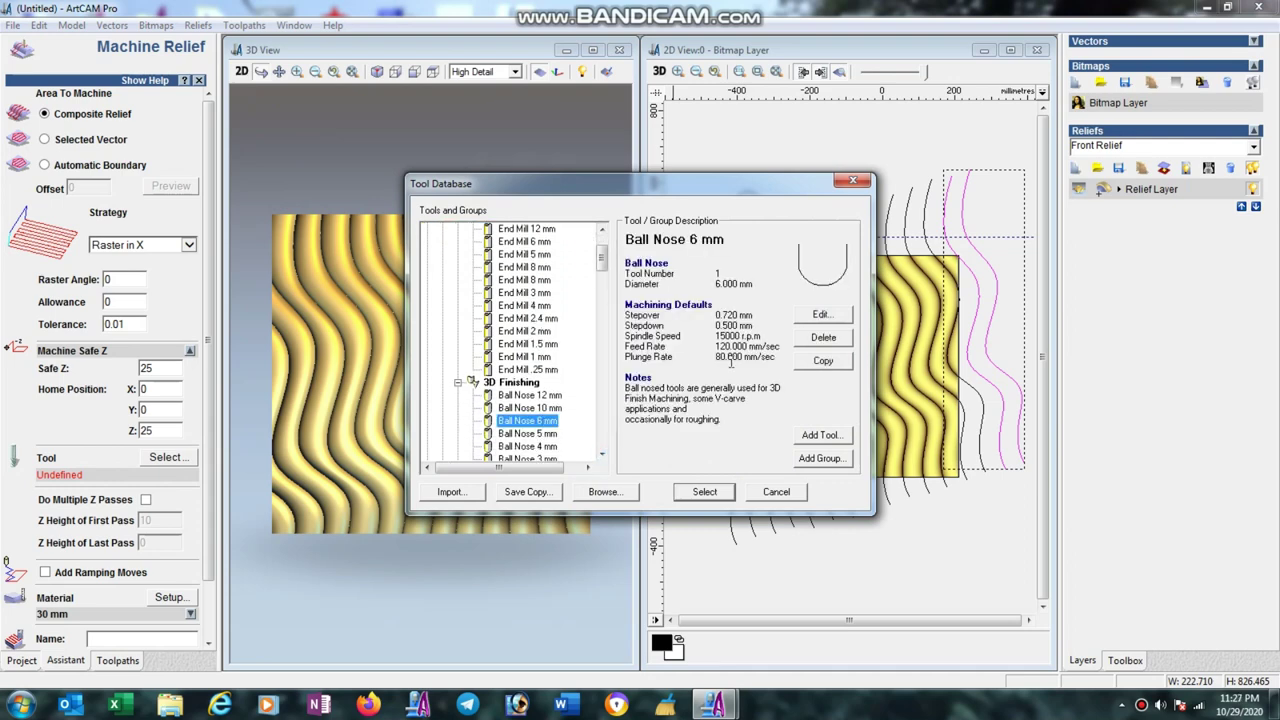
pyautogui.click(817, 318)
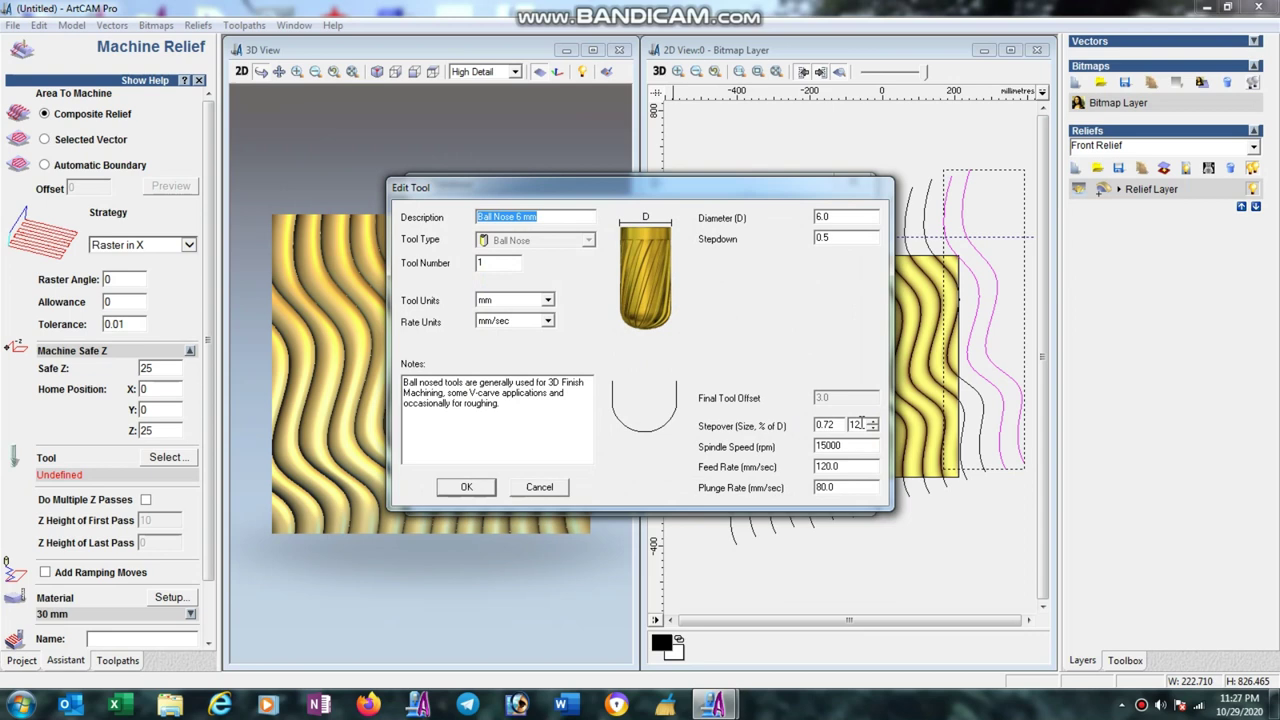
pyautogui.moveTo(862, 424); pyautogui.dragTo(838, 425)
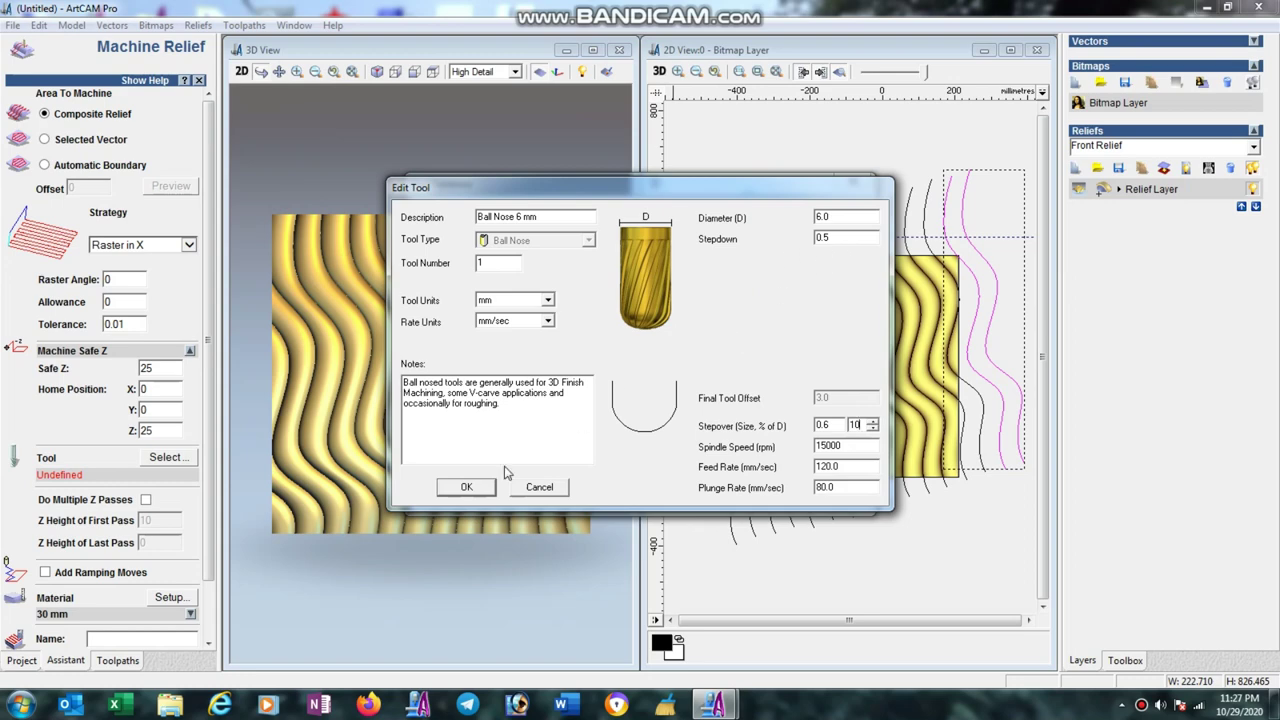
pyautogui.click(475, 488)
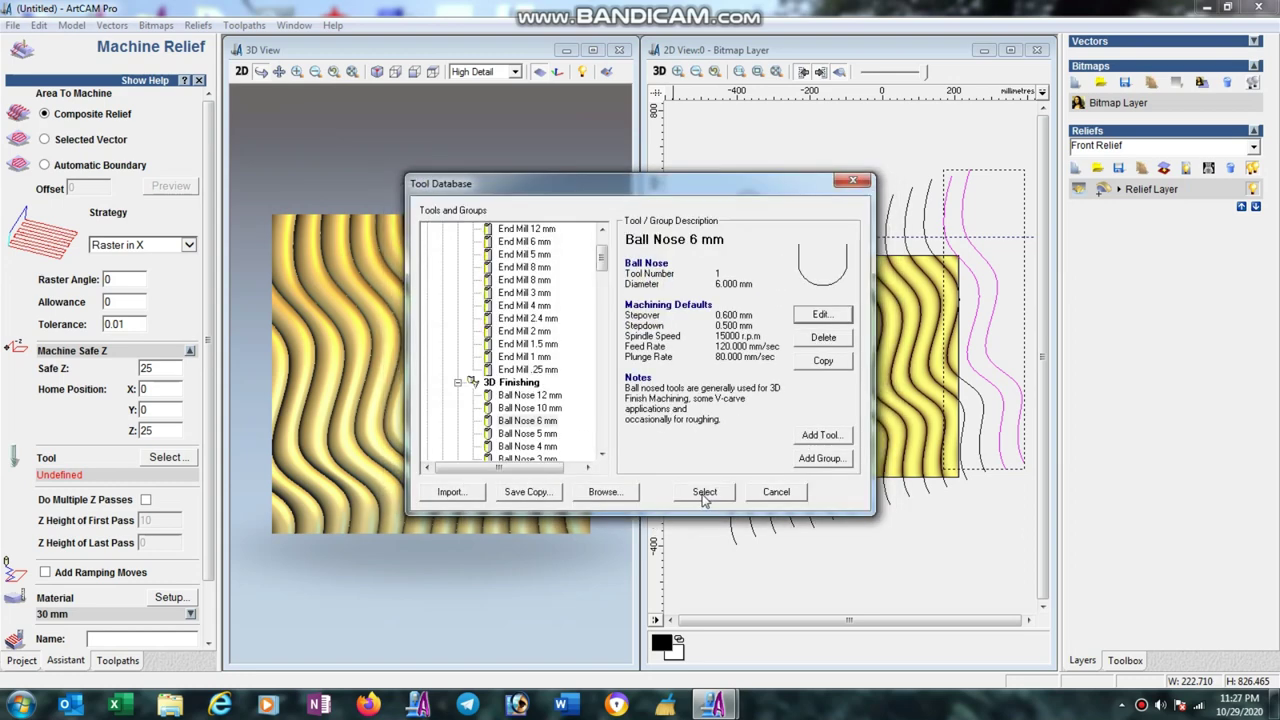
pyautogui.click(704, 492)
pyautogui.scroll(-2, 212, 557)
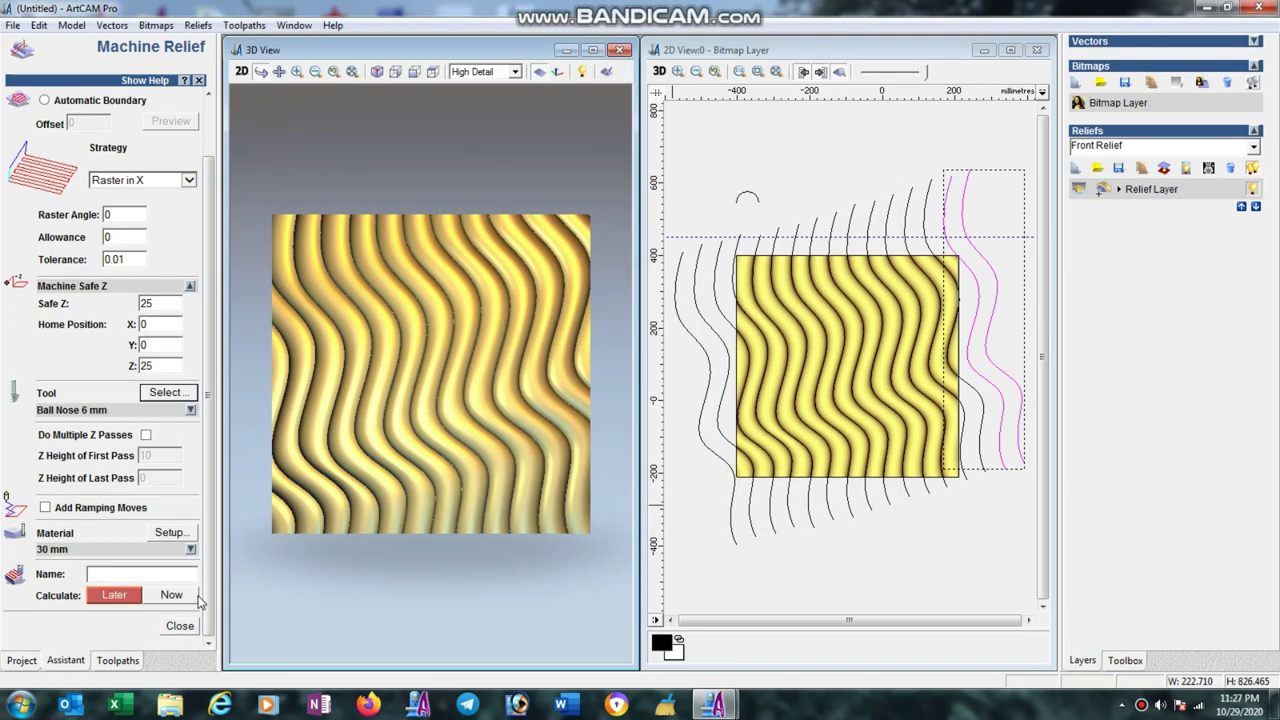
# Confirm 30 mm material thickness, calculate the Machine Relief toolpath, and close the form.
pyautogui.click(182, 536)
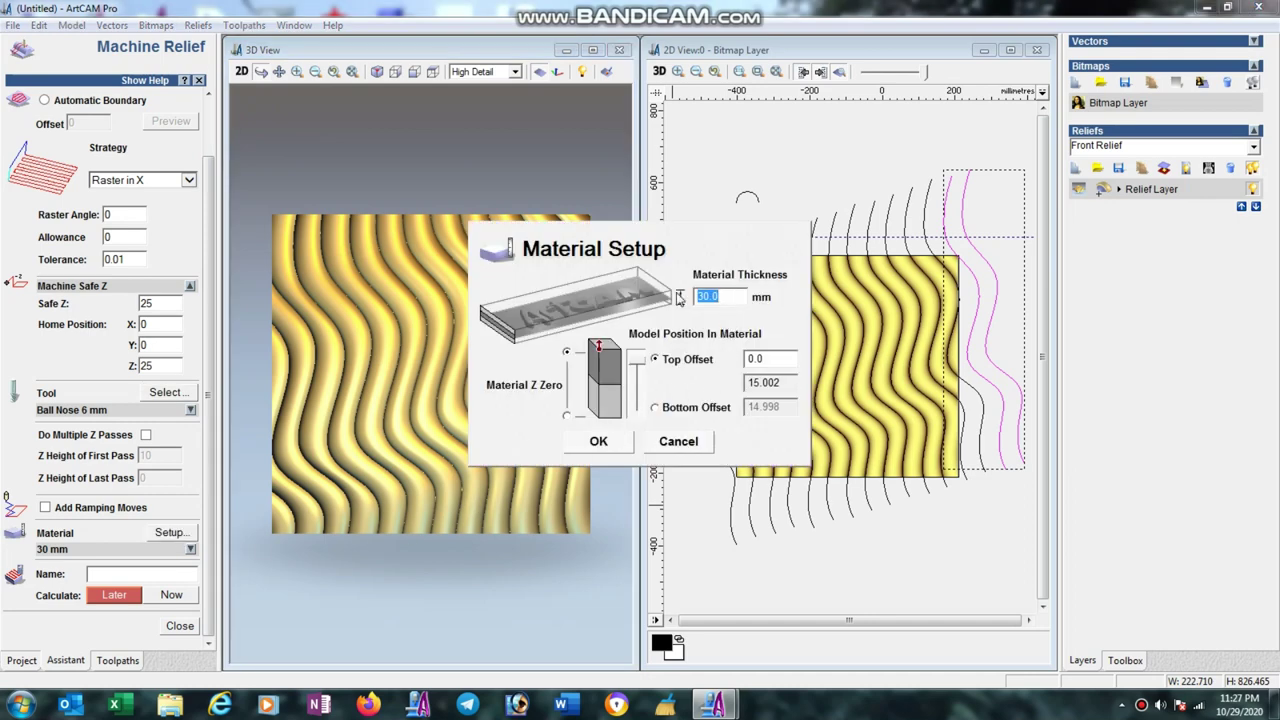
pyautogui.click(610, 449)
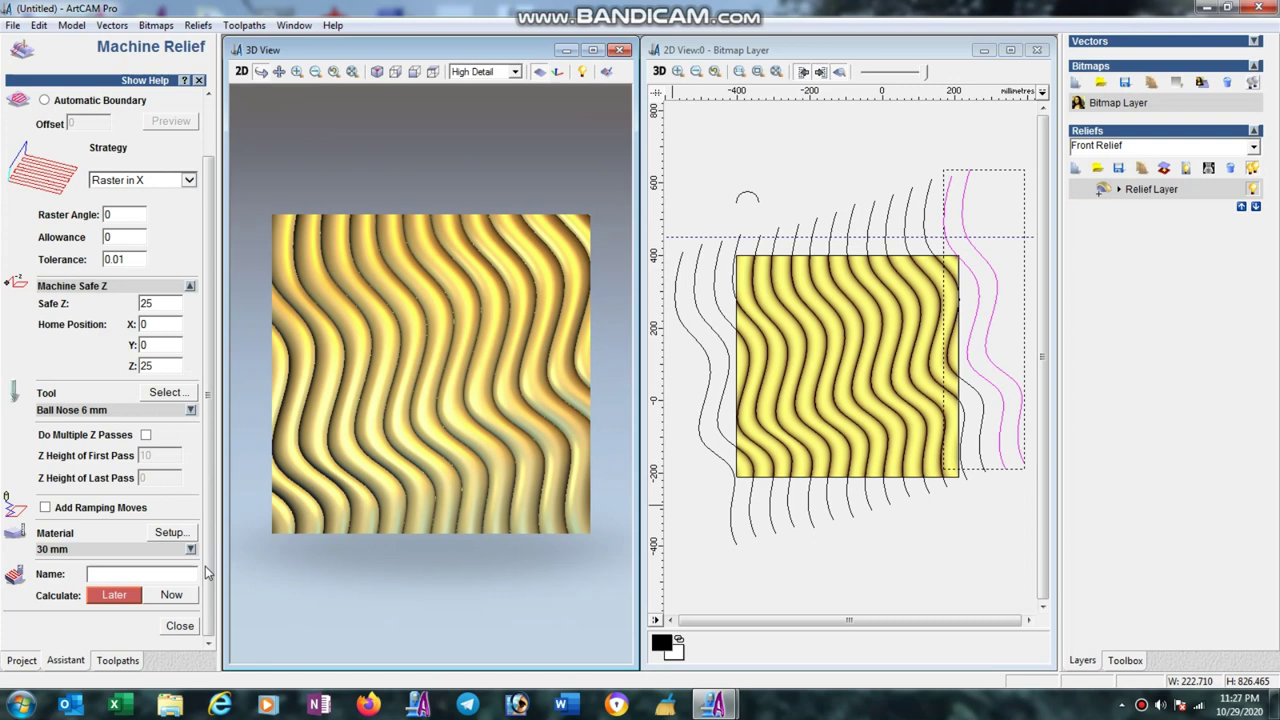
pyautogui.click(172, 596)
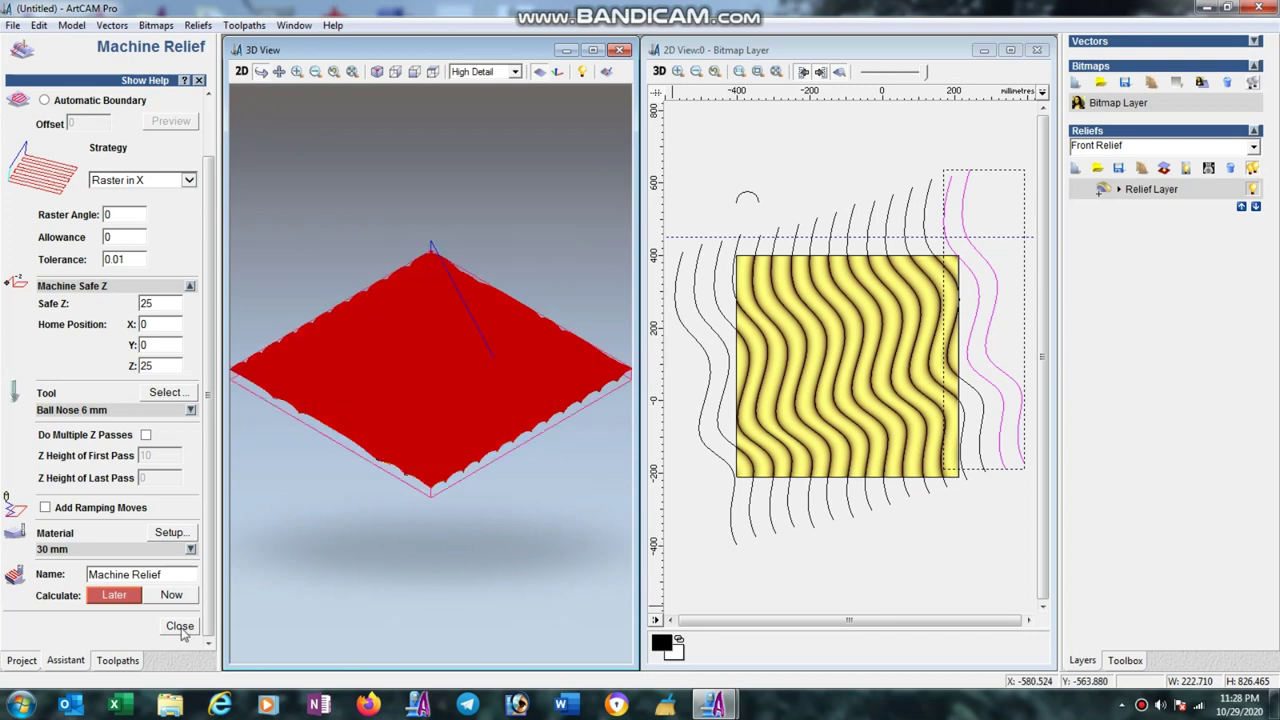
pyautogui.click(184, 630)
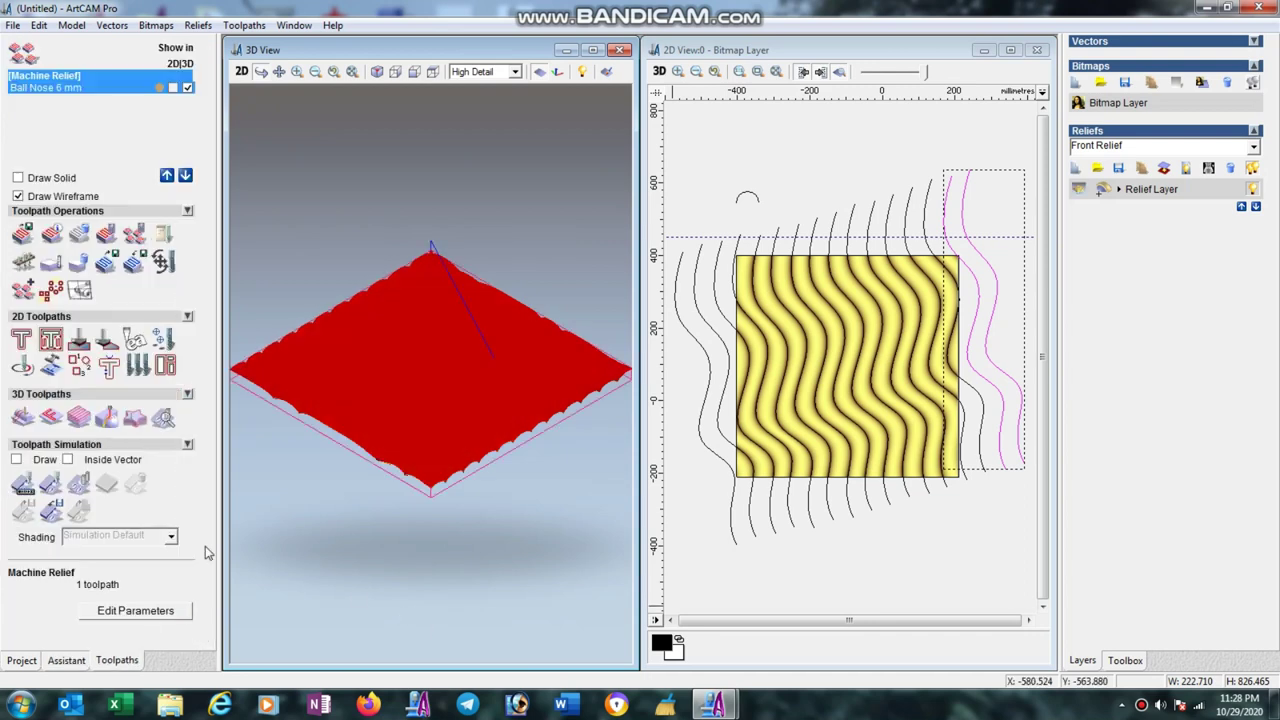
# Run a fast Standard-resolution simulation of the ball-nose toolpath, viewed from the top.
pyautogui.click(52, 485)
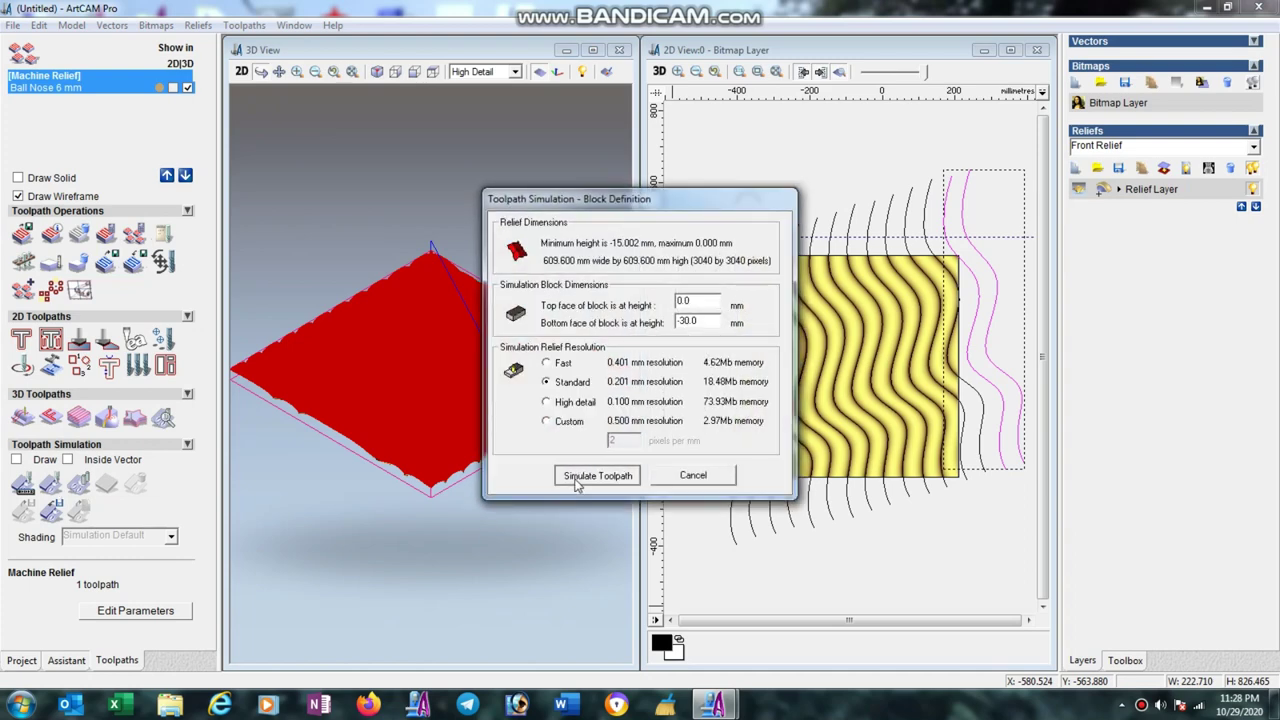
pyautogui.click(574, 478)
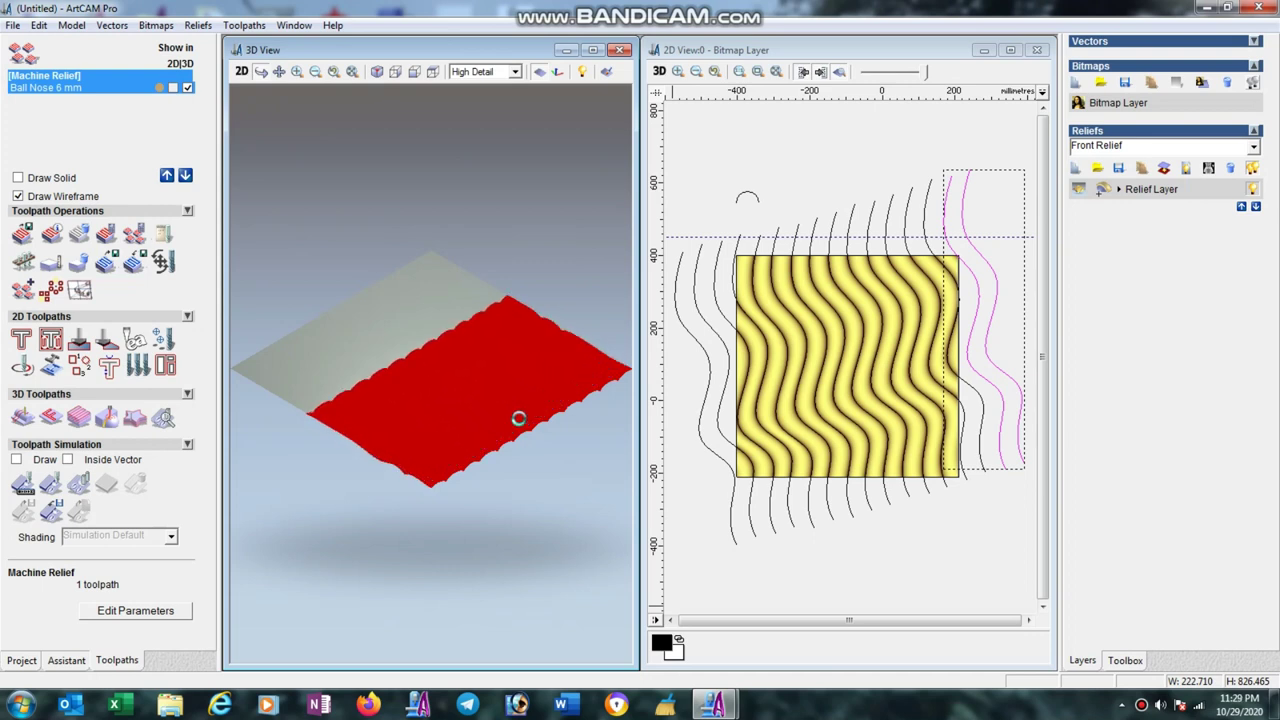
pyautogui.press('0')
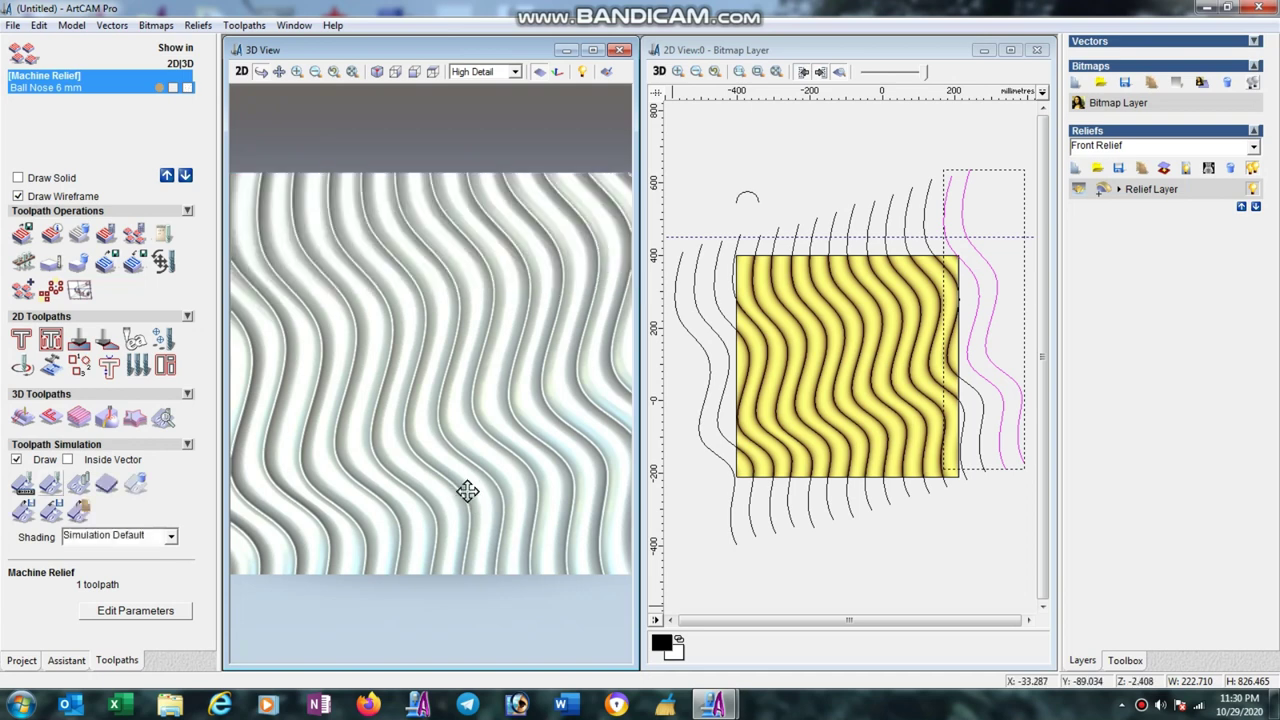
# Save the Machine Relief – Ball Nose 6 mm toolpath as G-Code (mm) (*.tap).
pyautogui.click(22, 234)
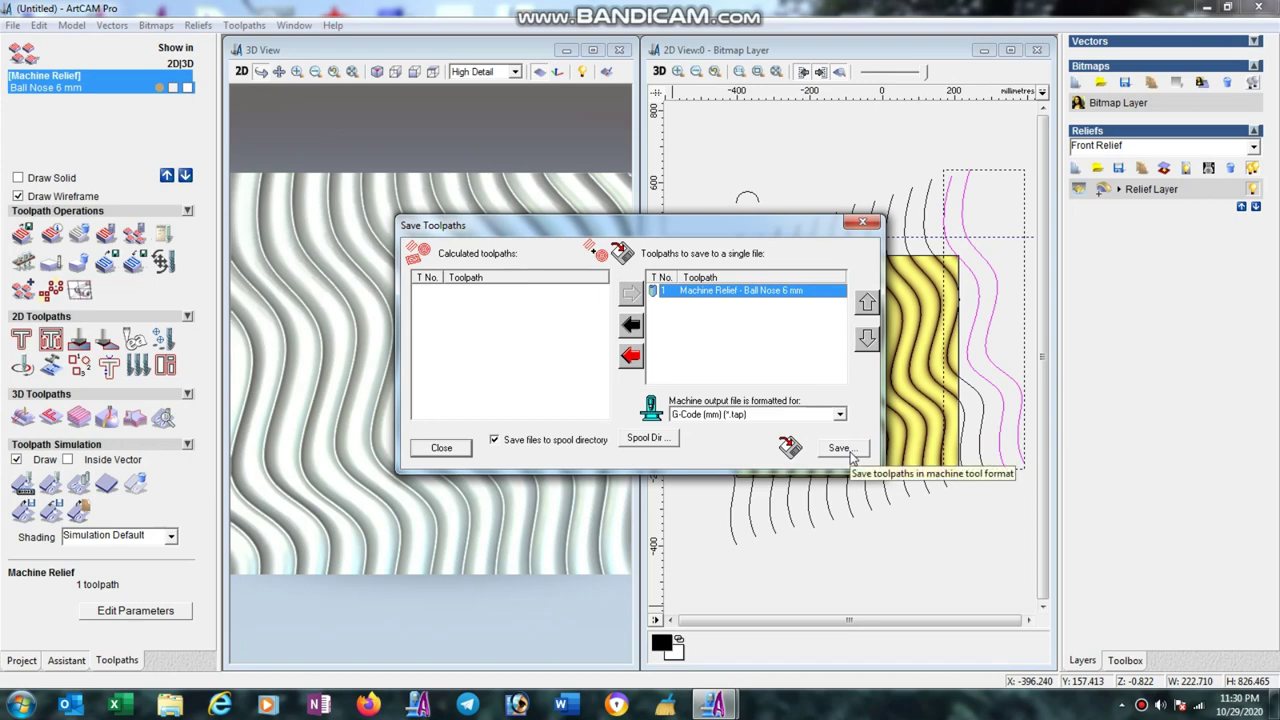
pyautogui.click(862, 222)
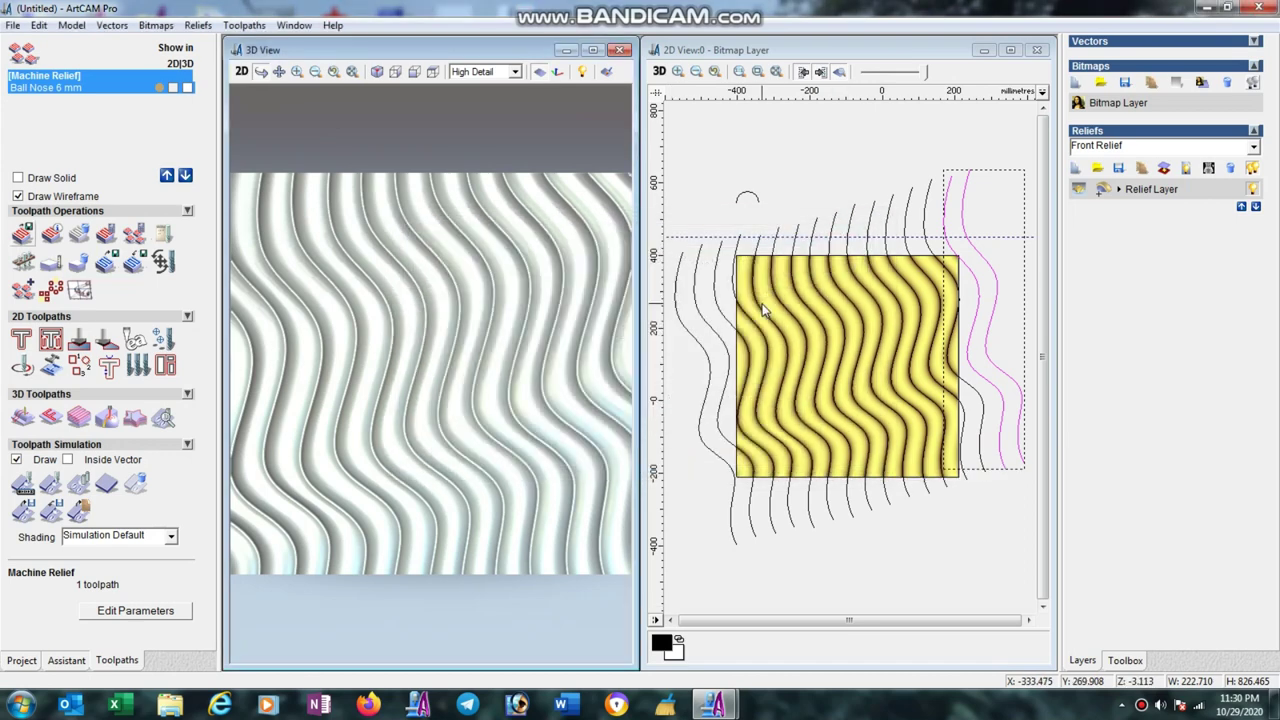